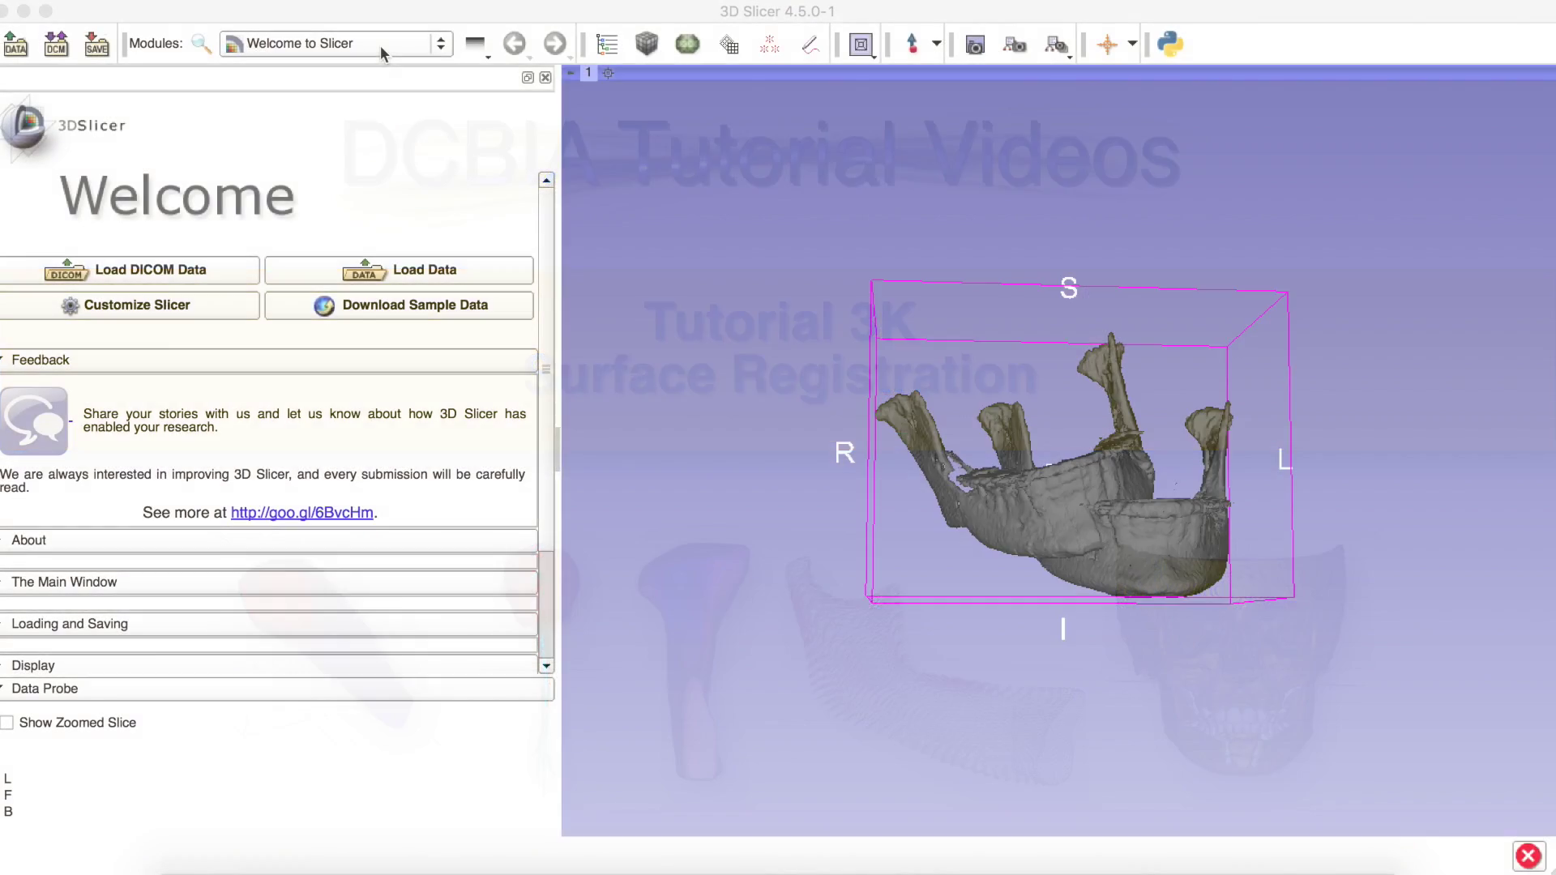
Open the Modules list to reach Registration > CMF Registration > Surface Registration.
click(380, 53)
mouse_move(284, 434)
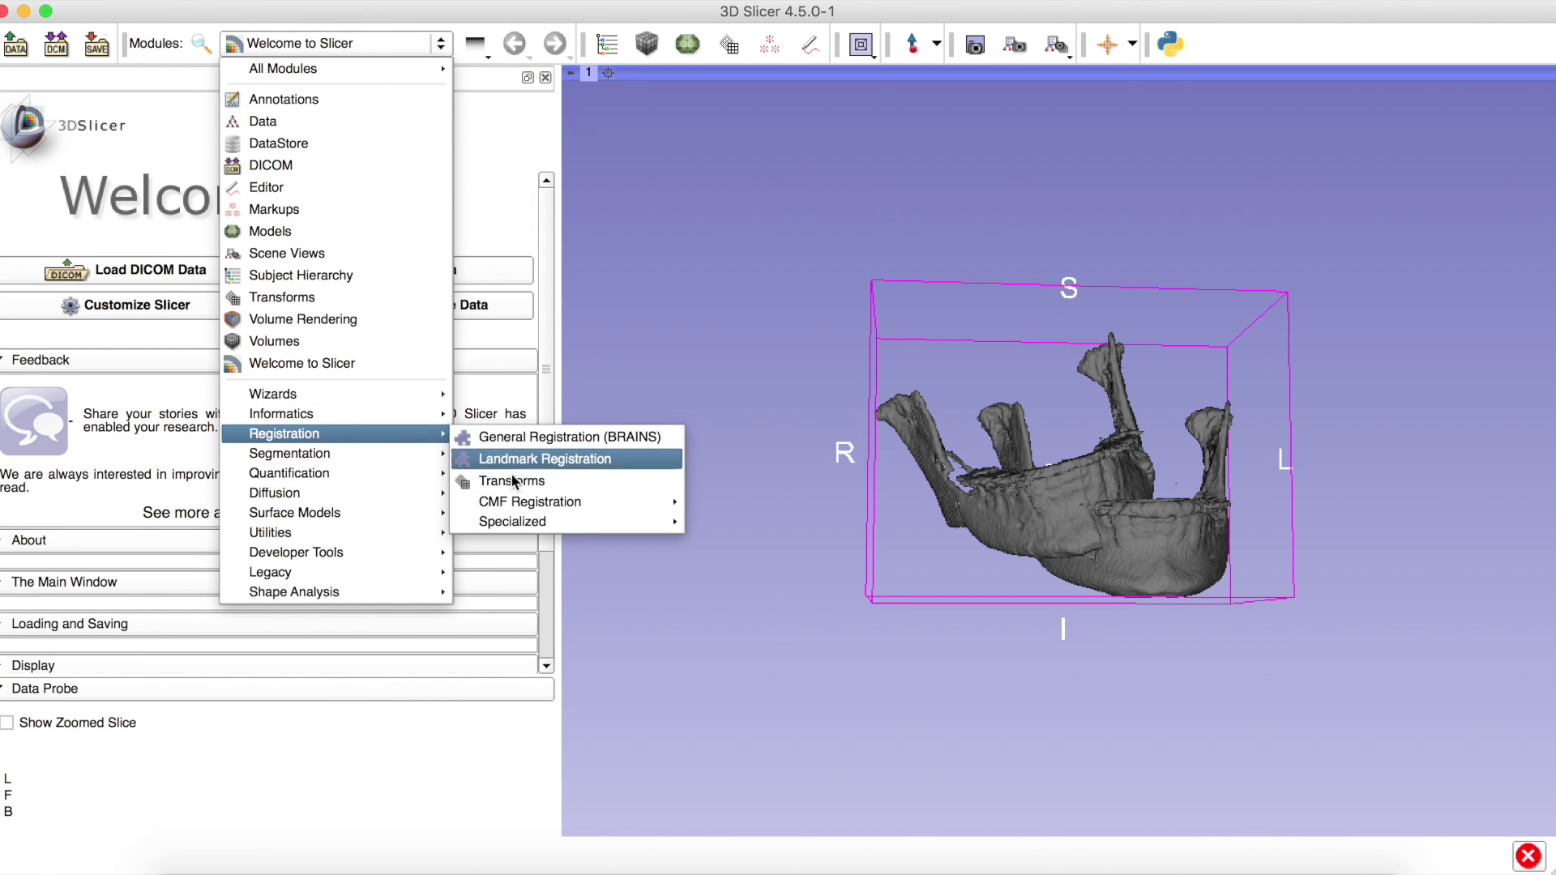
mouse_move(530, 502)
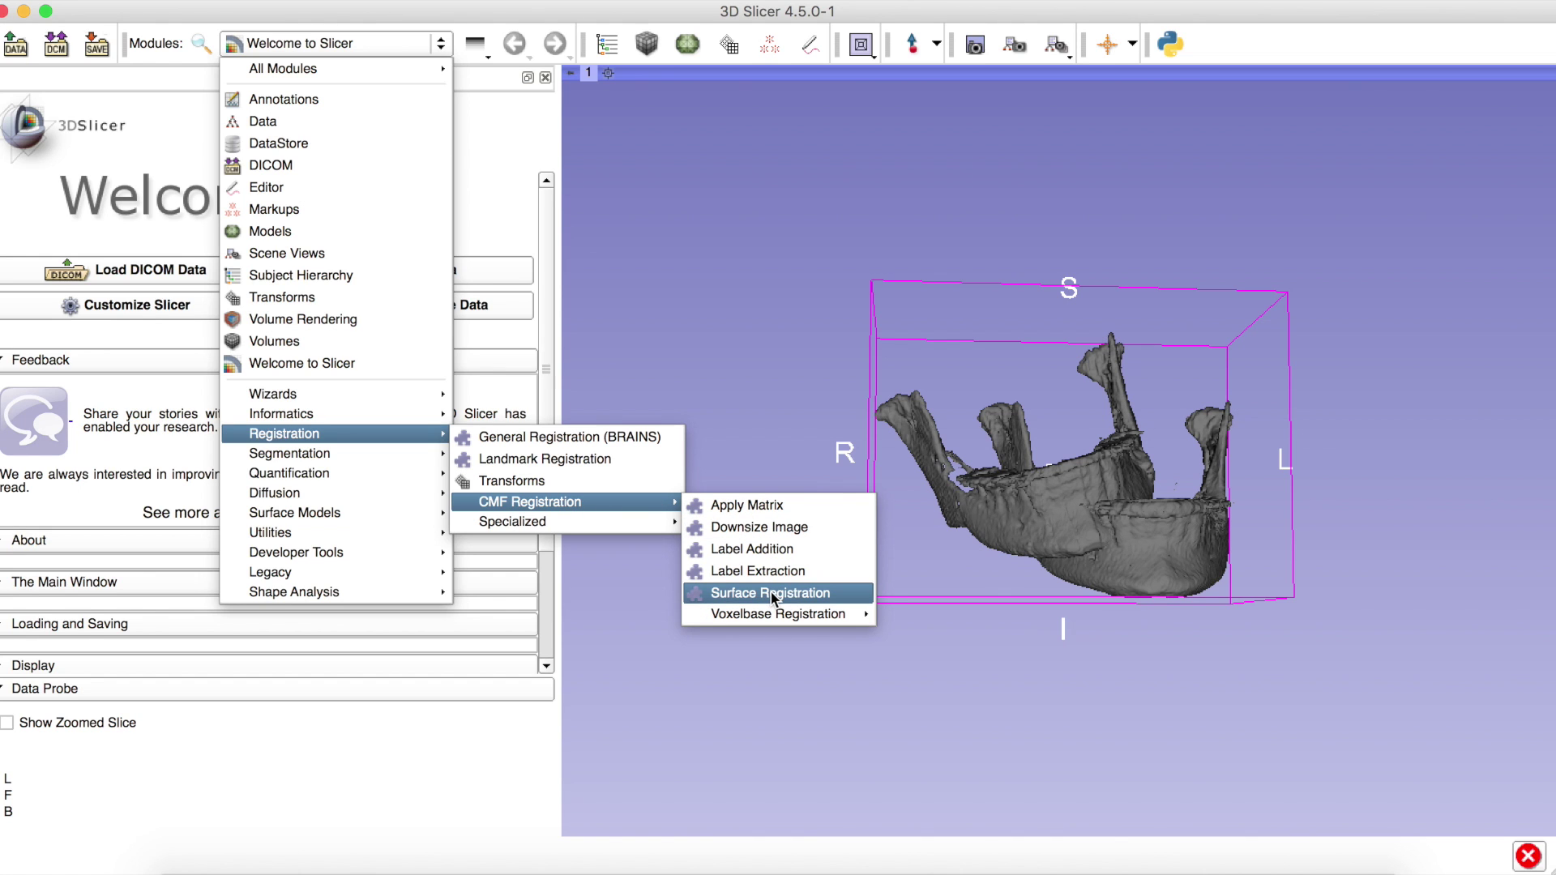
Load Surface Registration, hide Data Probe, and choose 02 as Fixed and 01 as Moving Model.
click(773, 596)
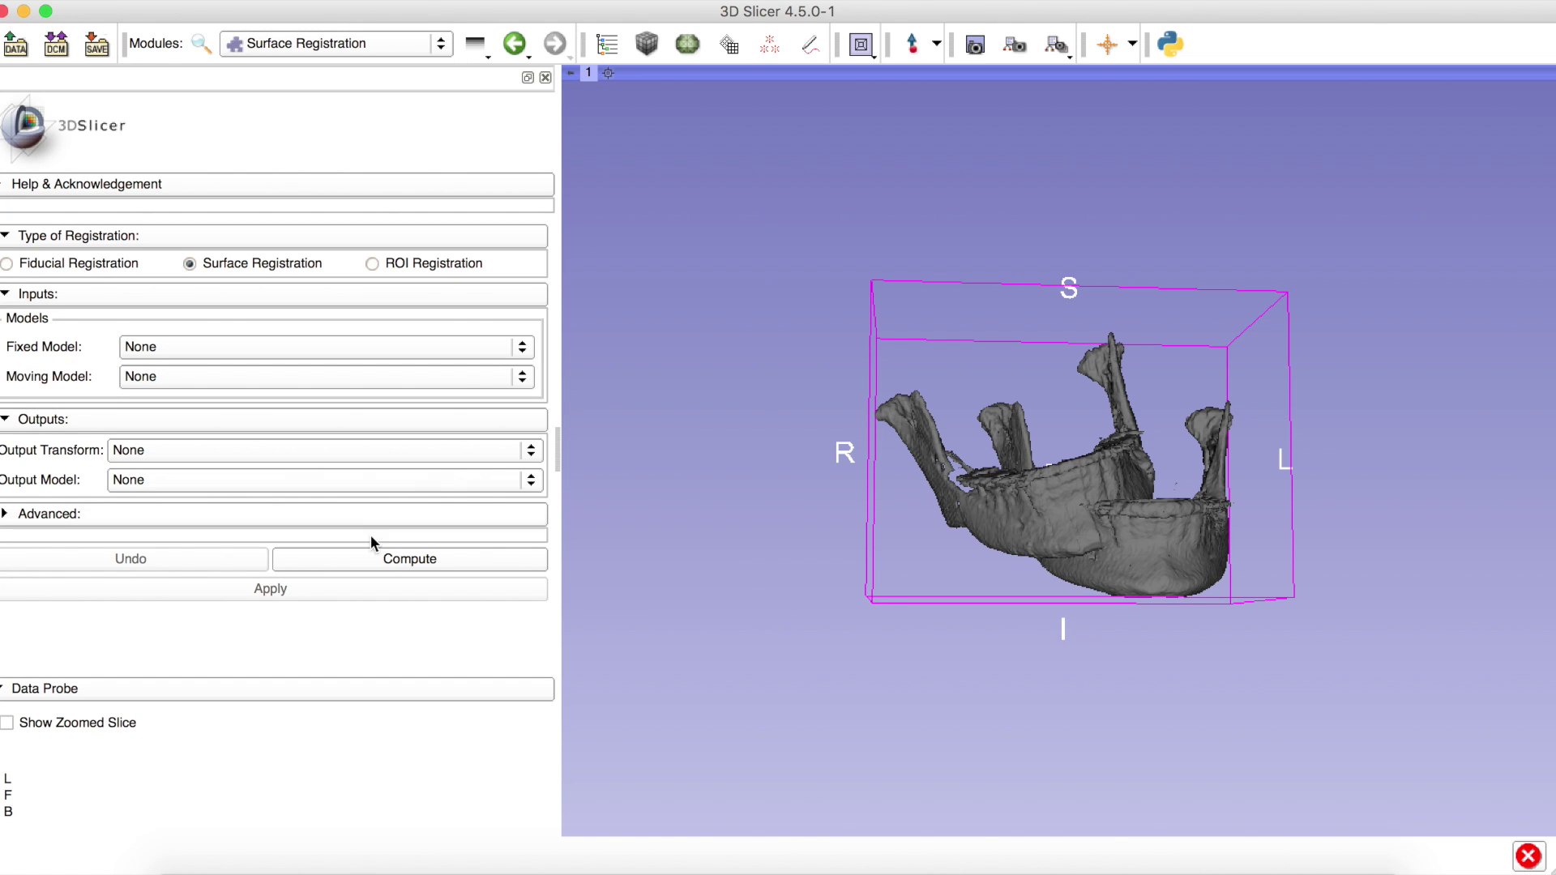
click(180, 696)
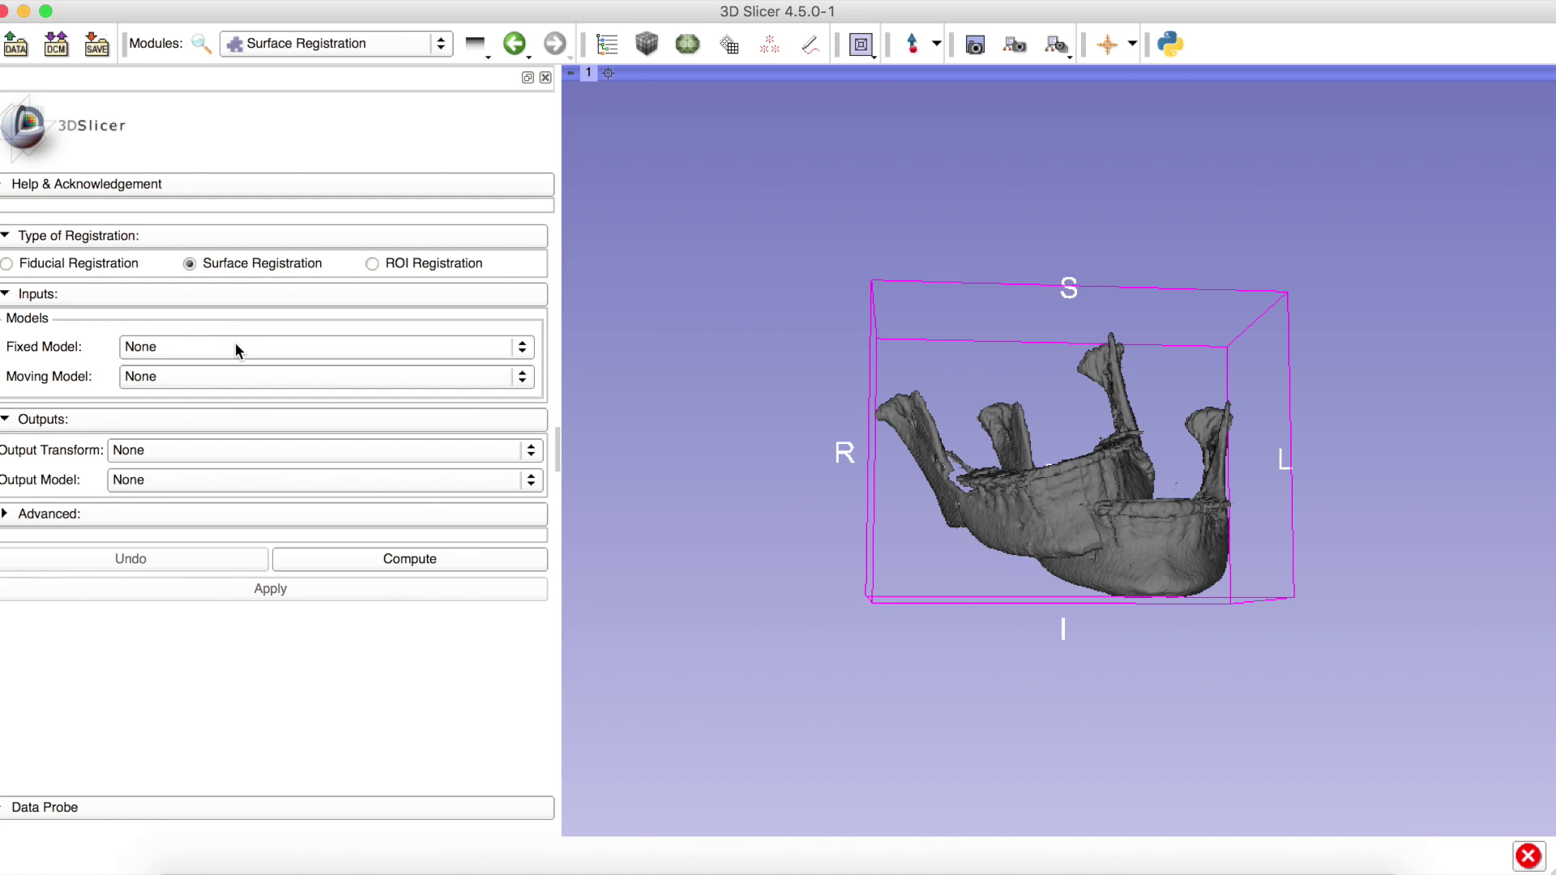
click(192, 347)
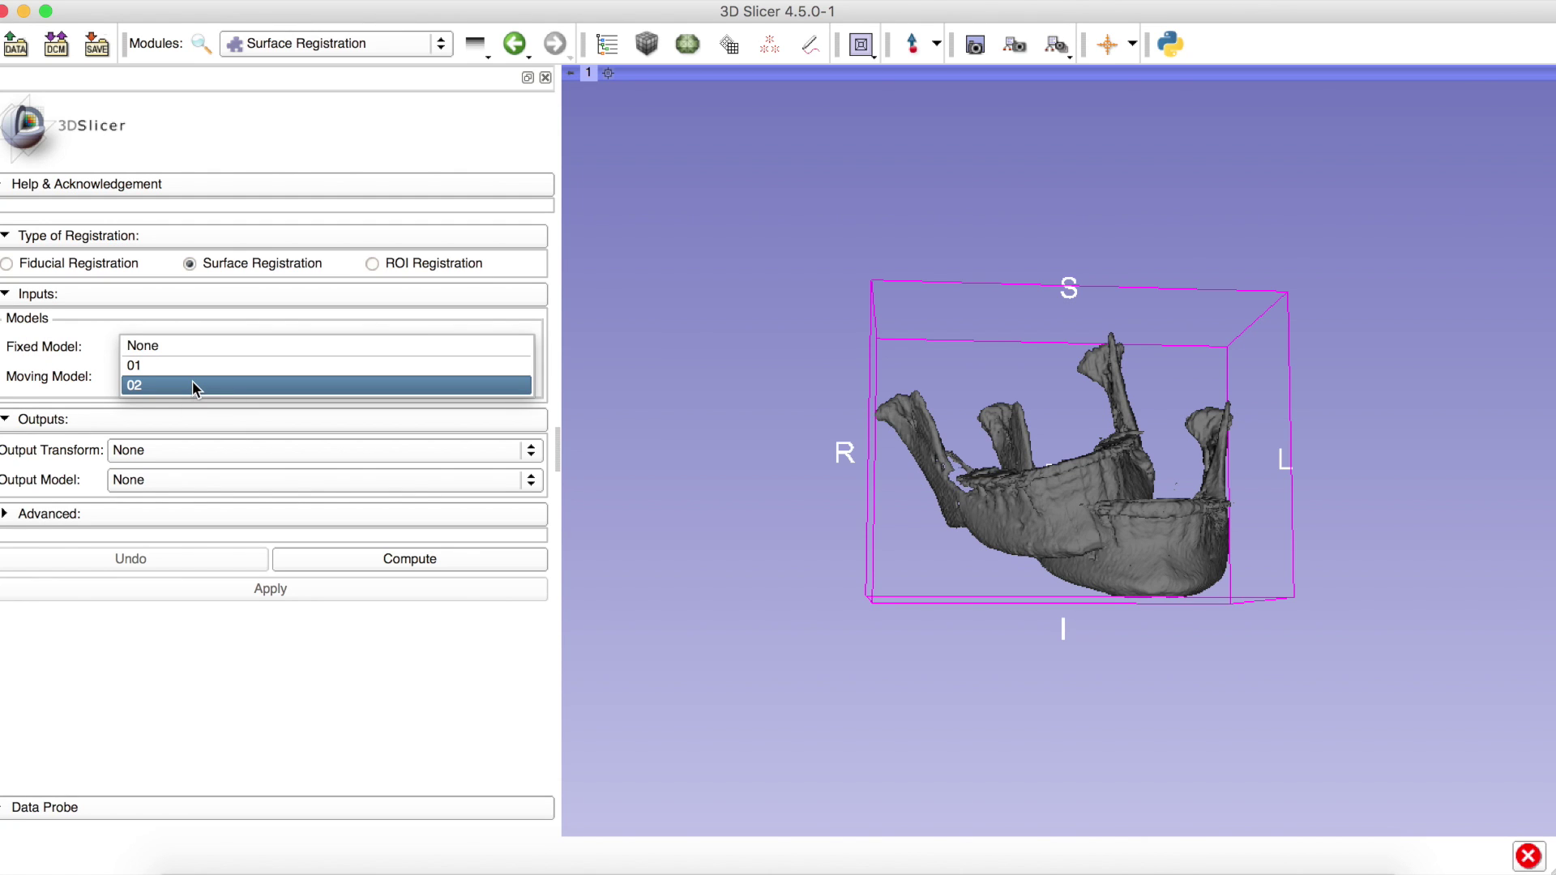
click(192, 386)
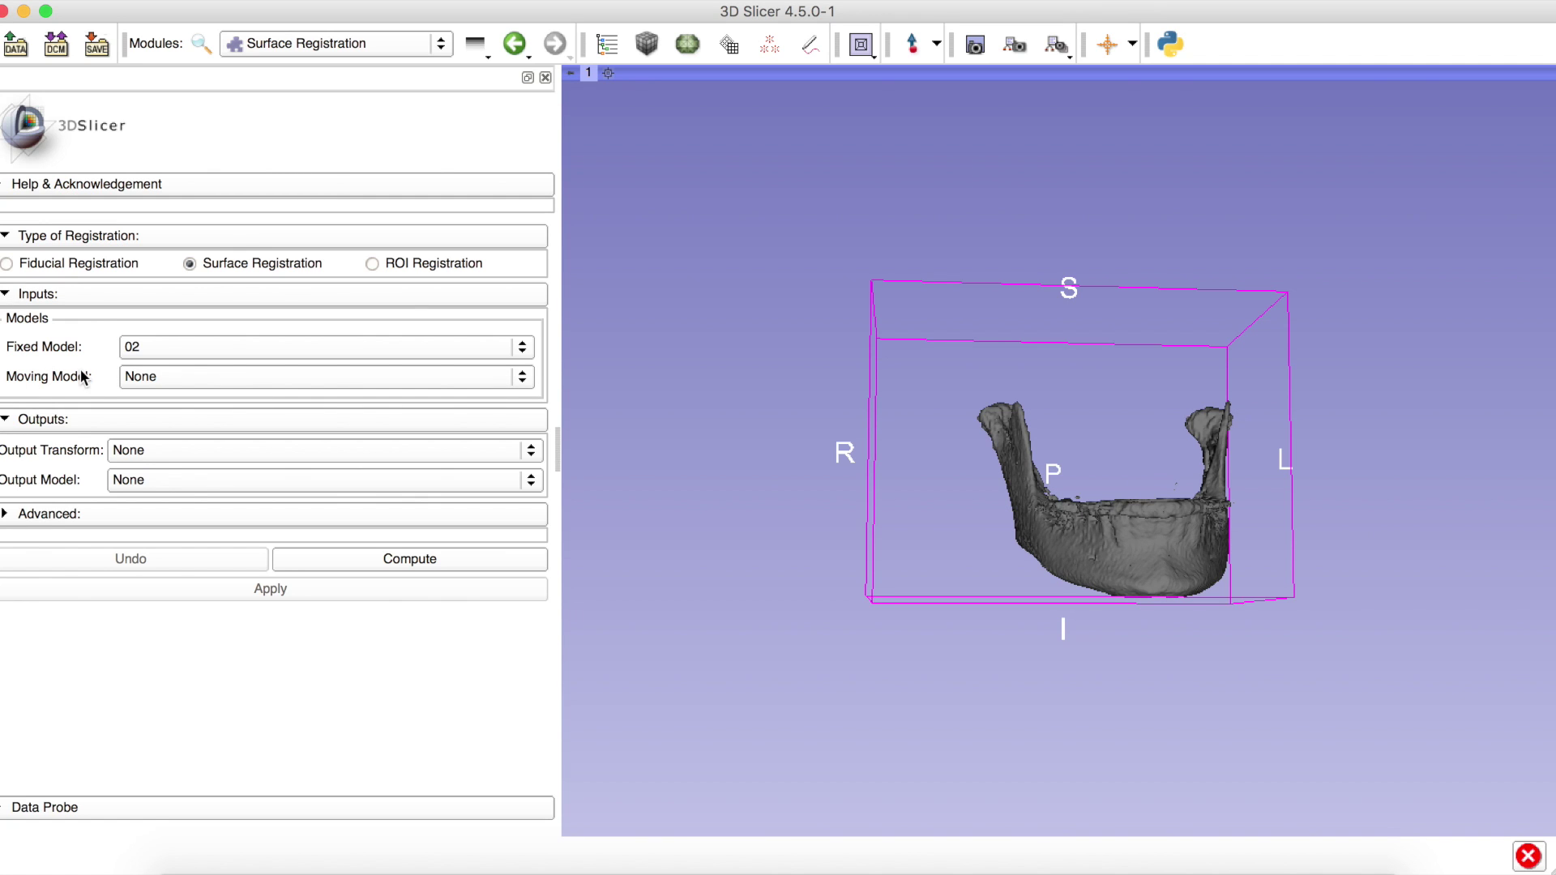
click(167, 376)
click(167, 392)
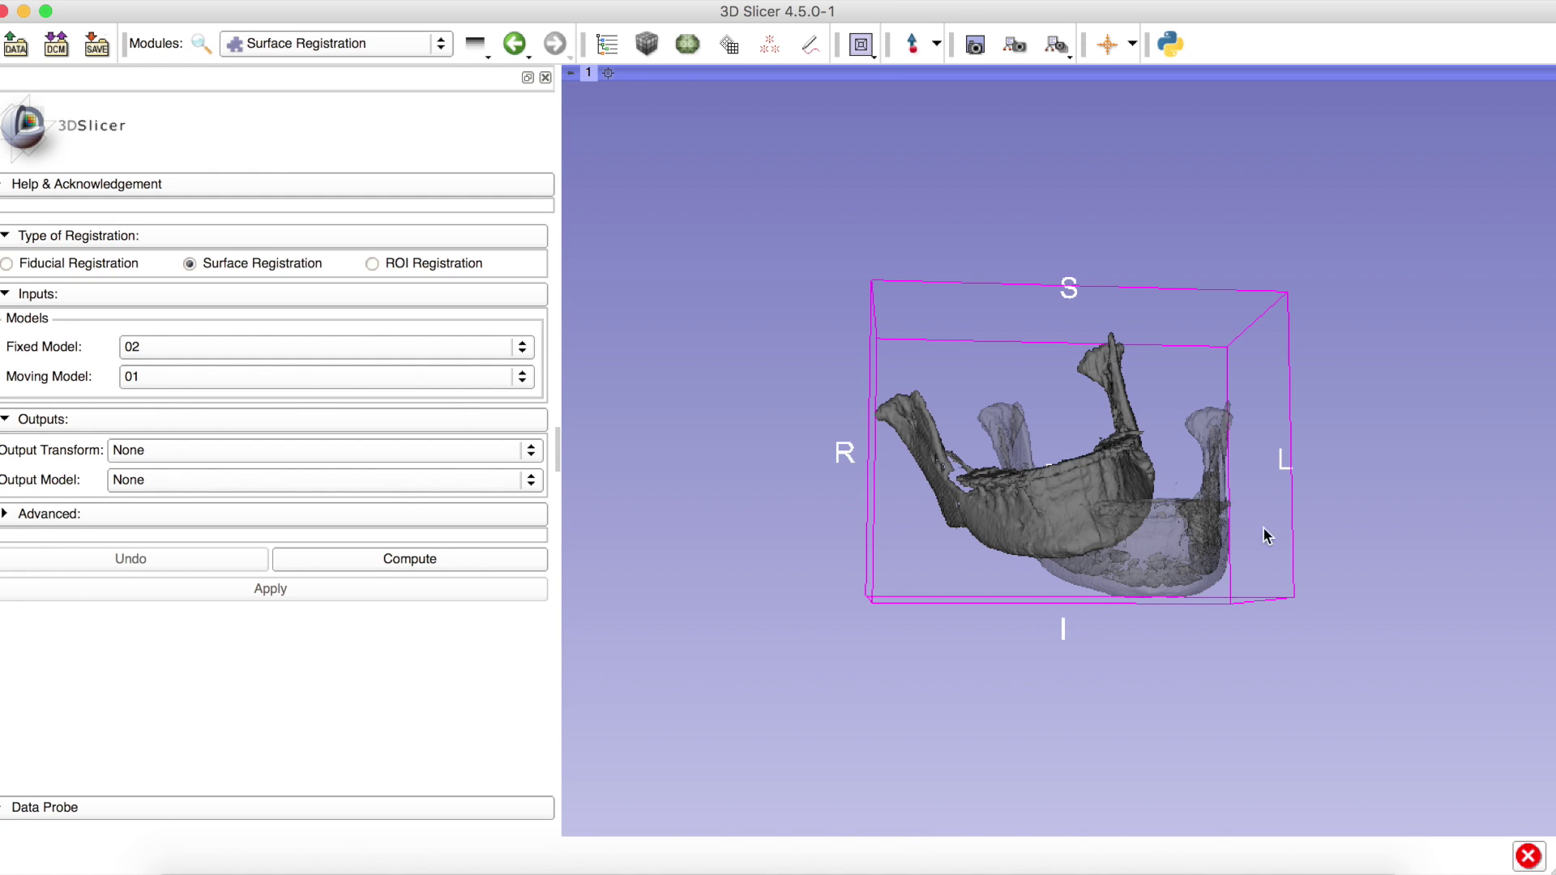
click(248, 453)
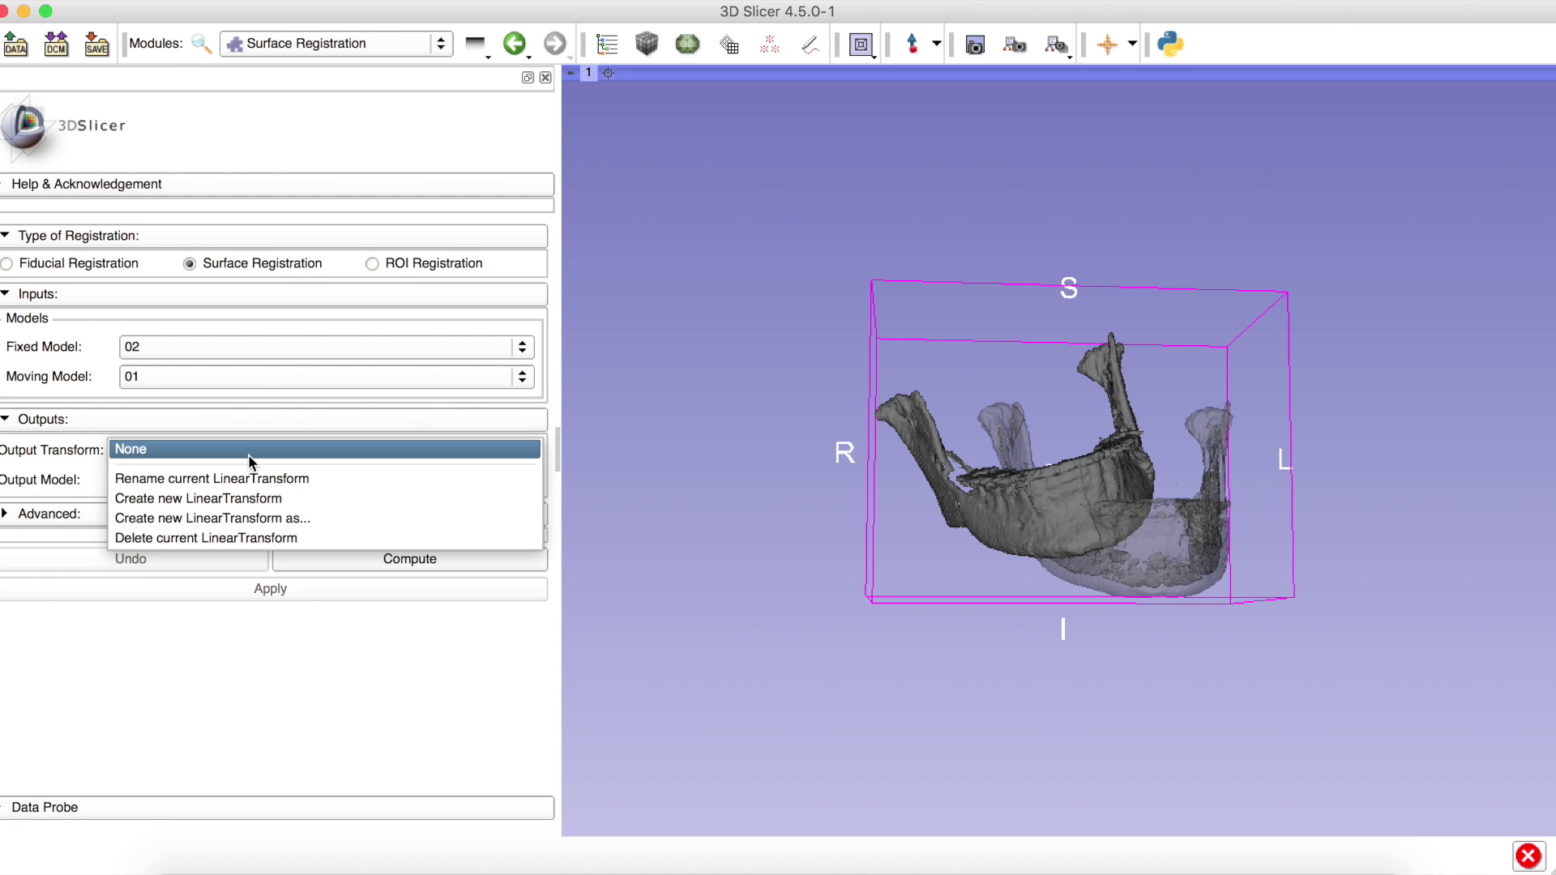
Create output transform 'SurfaceRegistrationTransformation' and compute registration of model 01 onto 02.
click(247, 519)
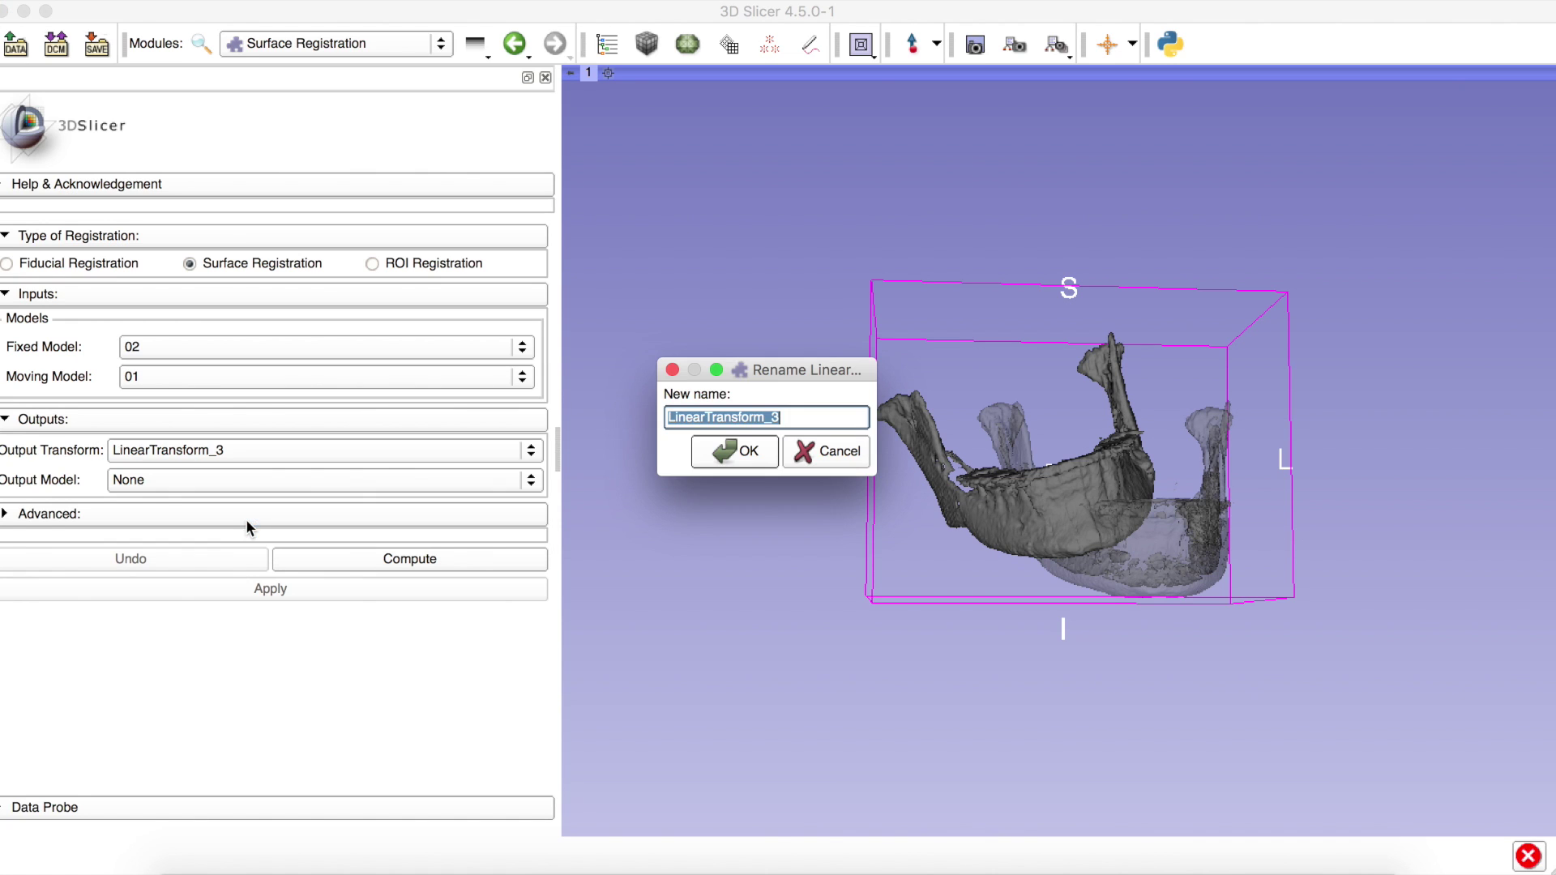
text(Surface)
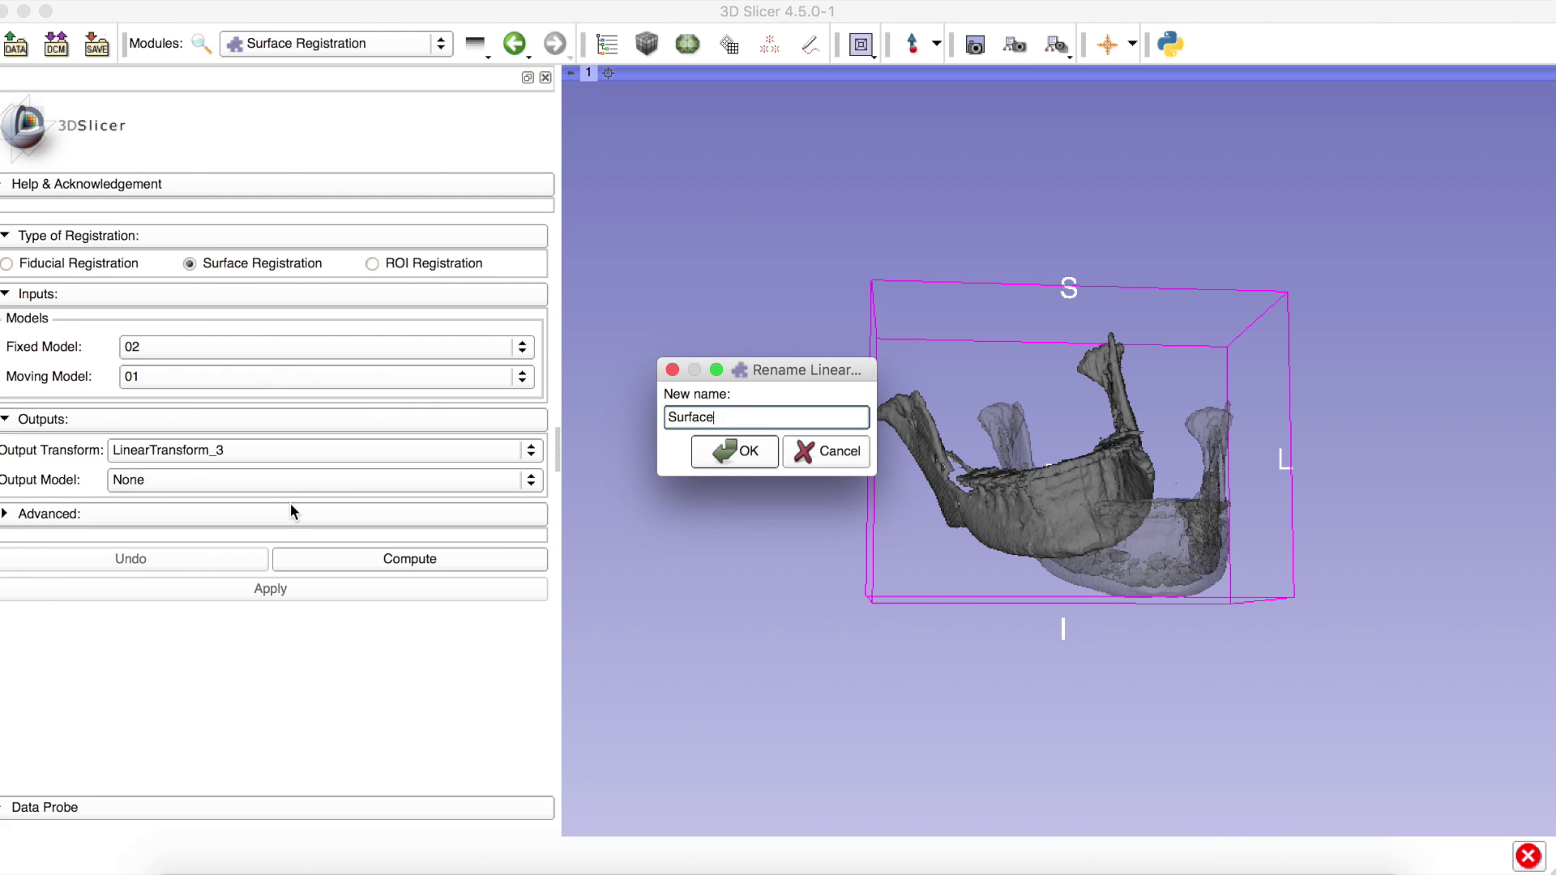
text(Registration)
text(Transforma)
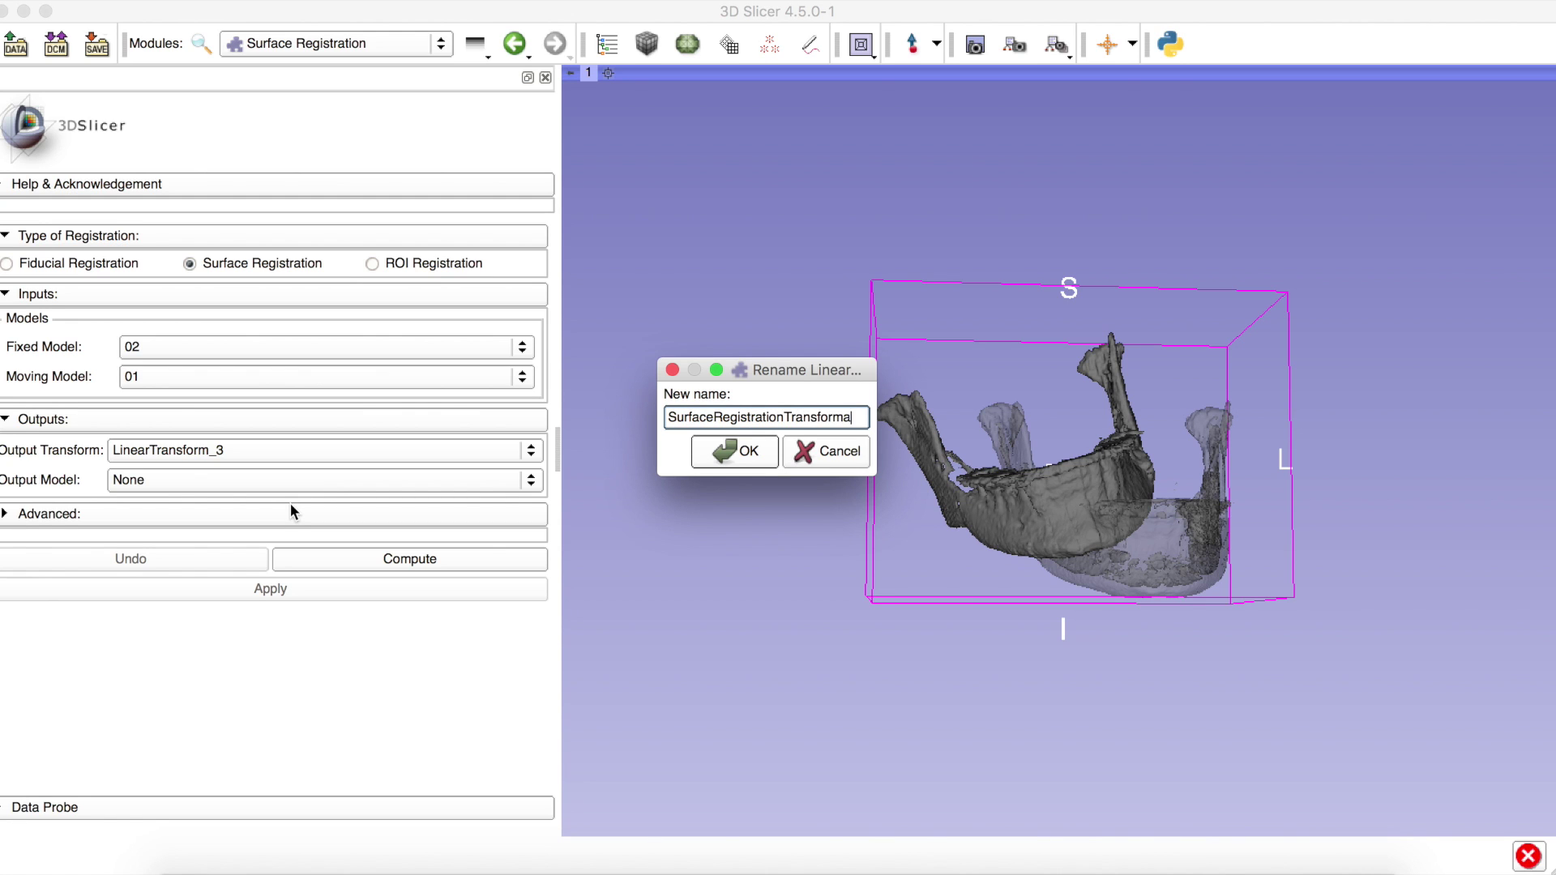
text(tion)
key(Return)
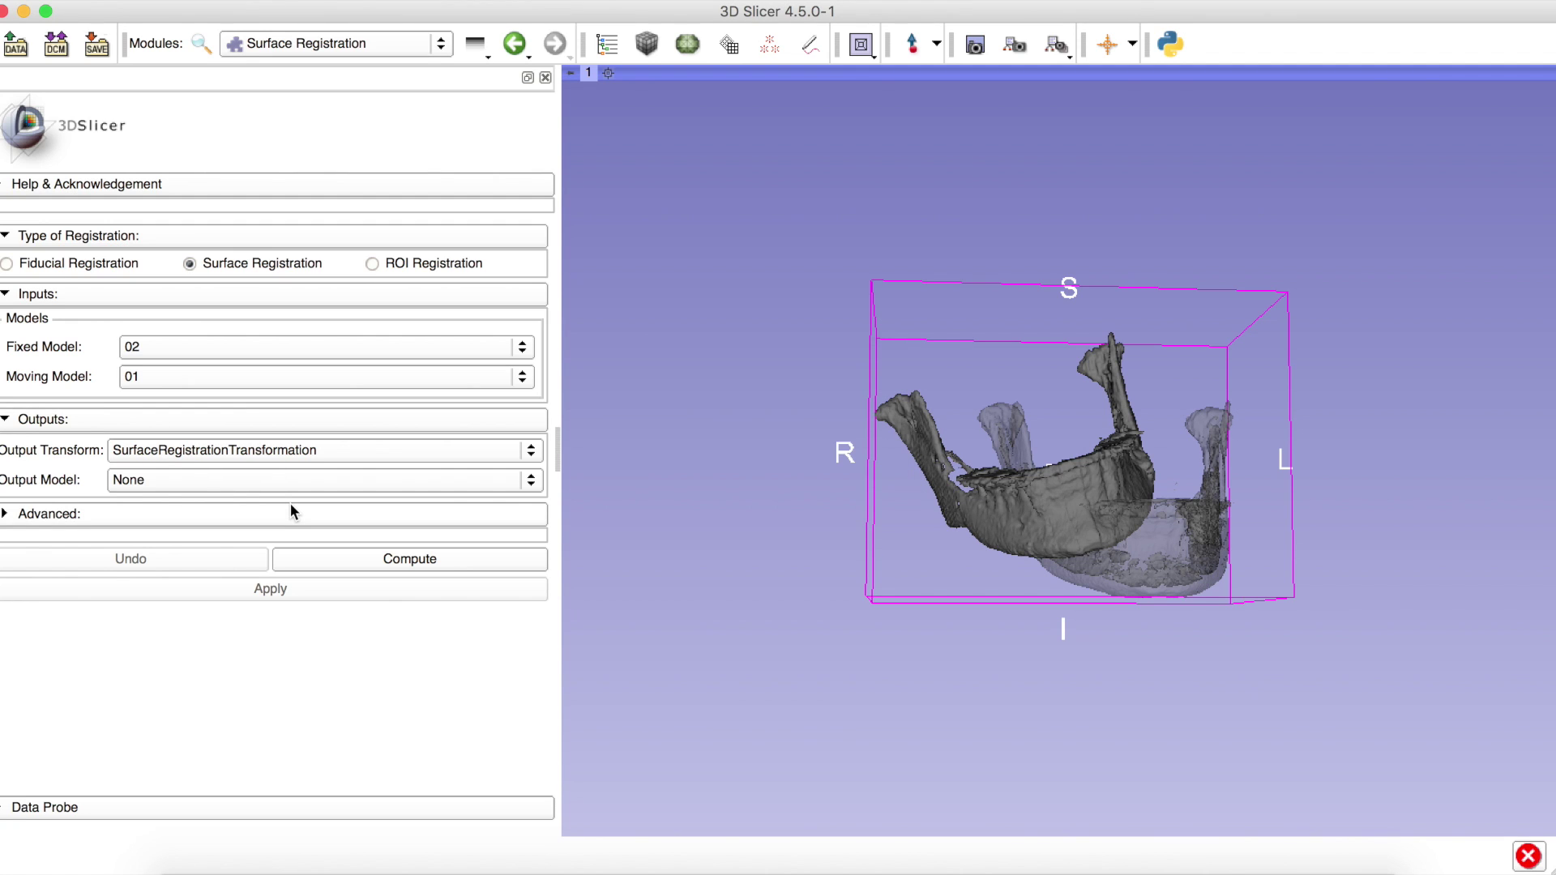
click(357, 561)
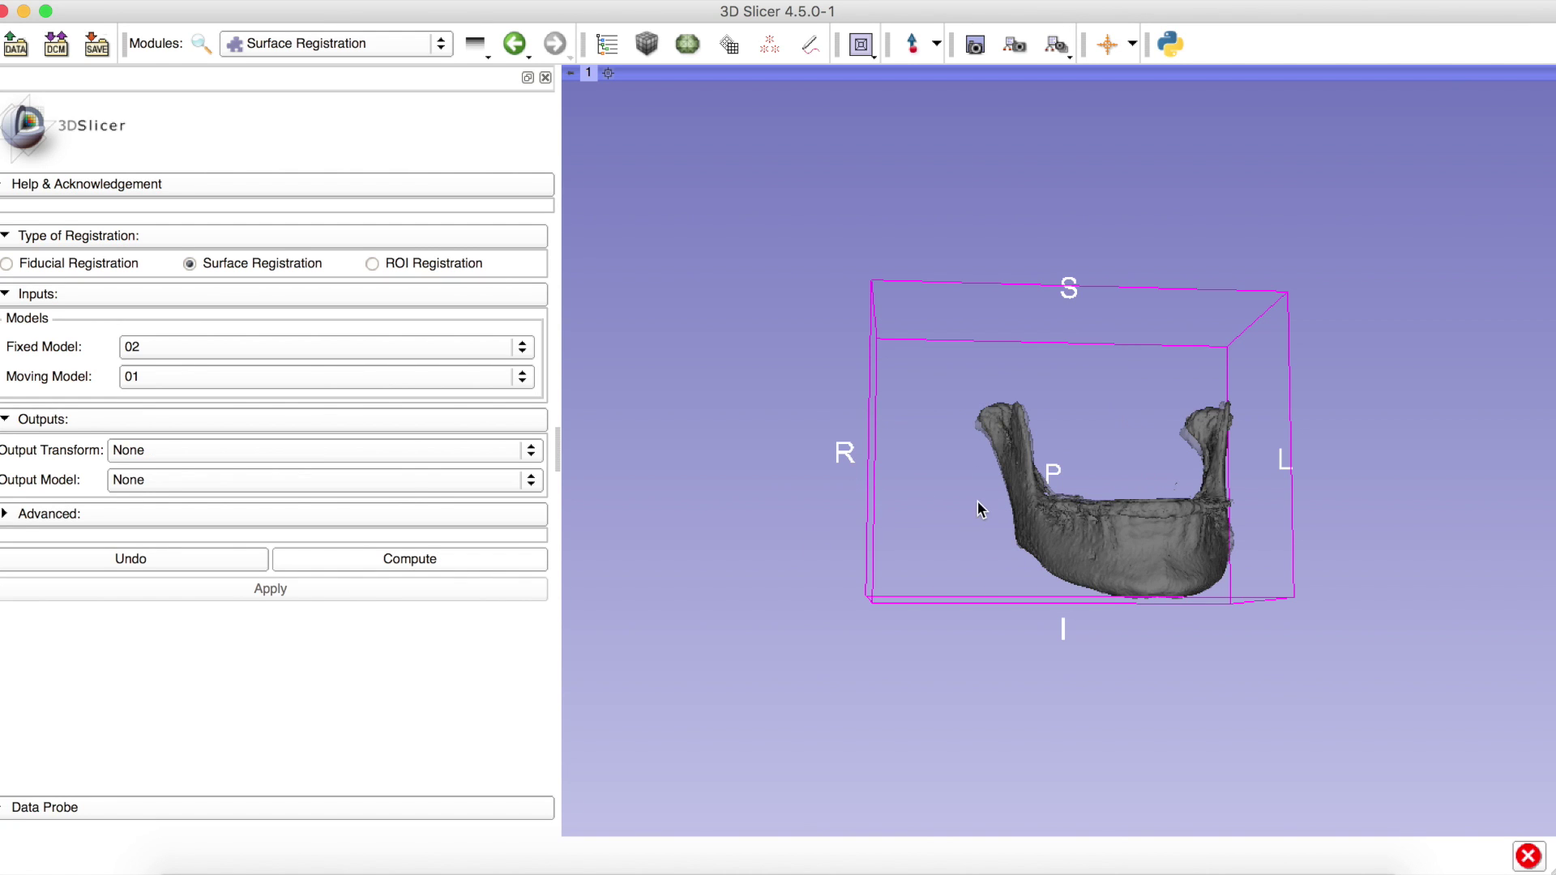
Orbit the 3D view to check how closely jaw 01 overlaps jaw 02.
drag(978, 509, 1099, 514)
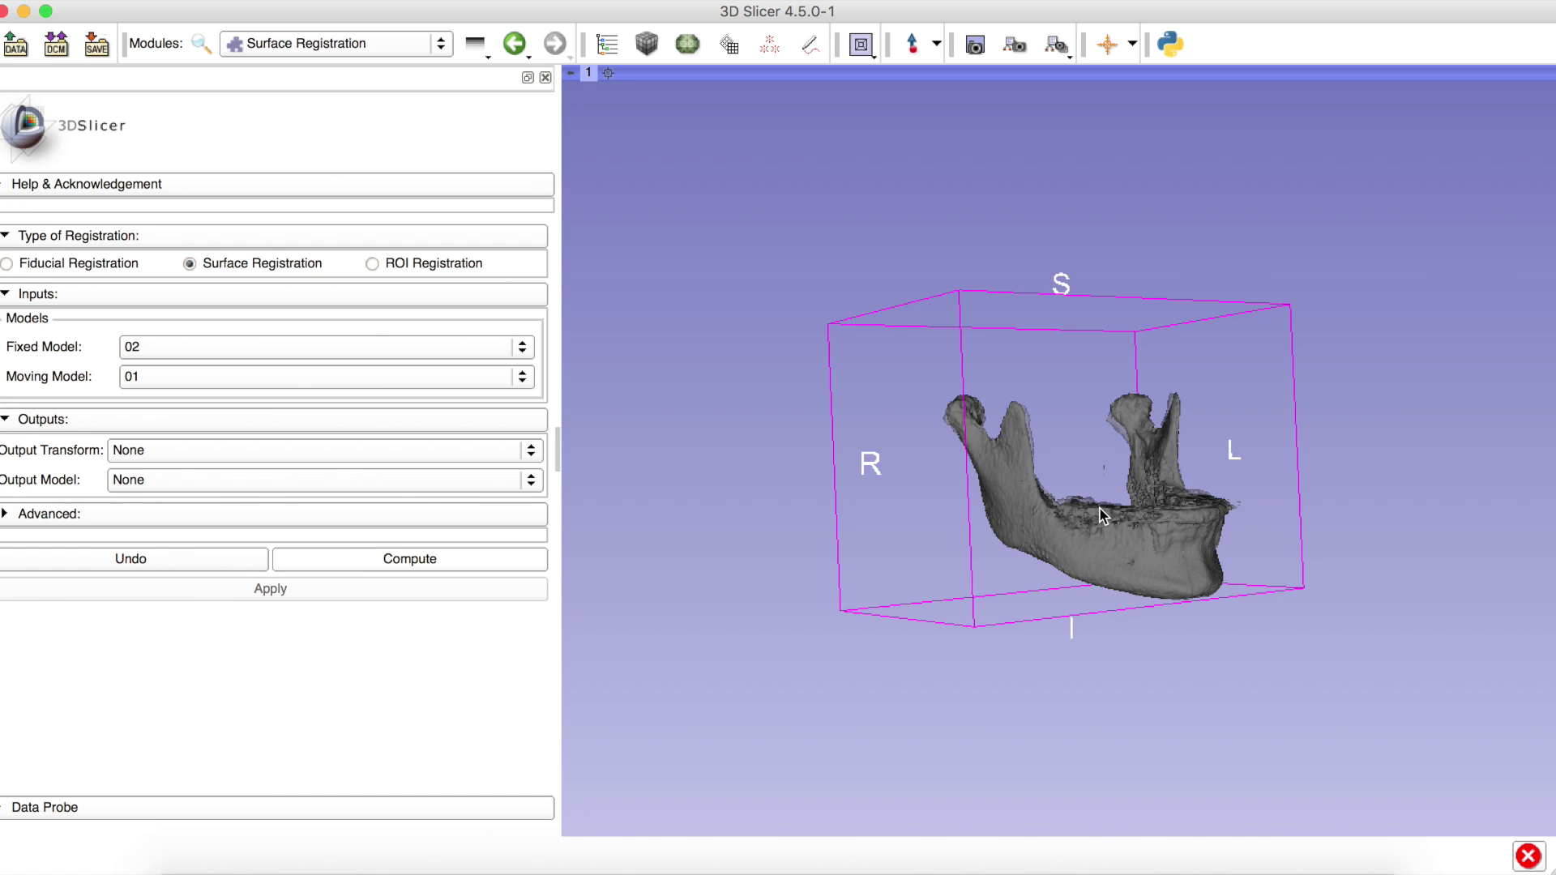
scroll(1099, 510, up, 5)
scroll(1100, 508, down, 5)
scroll(1099, 508, down, 2)
scroll(1100, 509, up, 6)
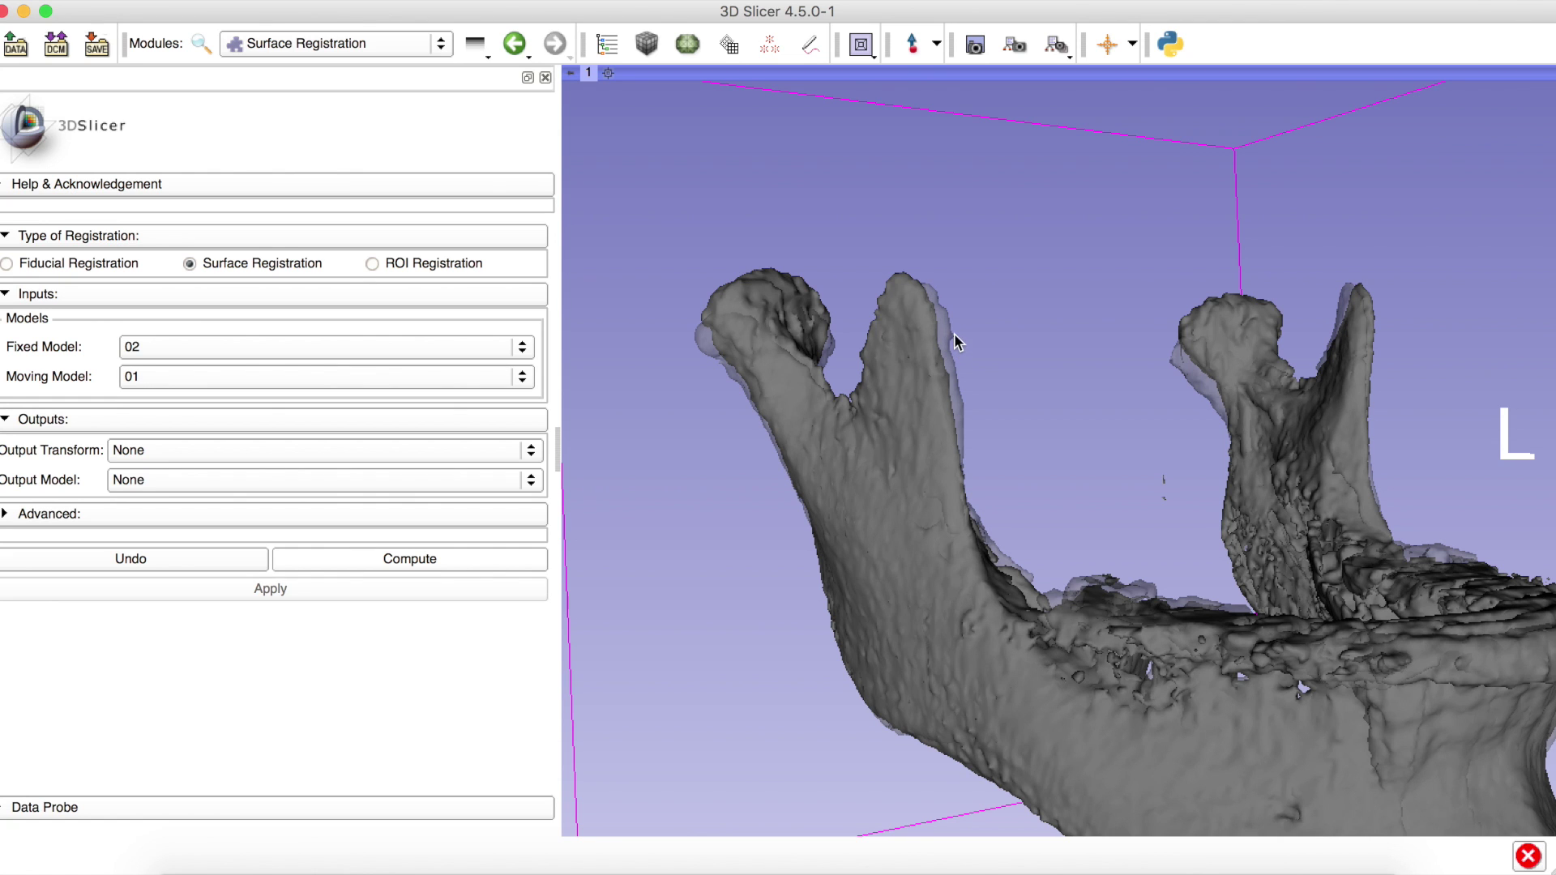
mouse_move(1076, 462)
mouse_down()
mouse_move(815, 485)
mouse_move(916, 514)
mouse_up()
scroll(915, 513, down, 5)
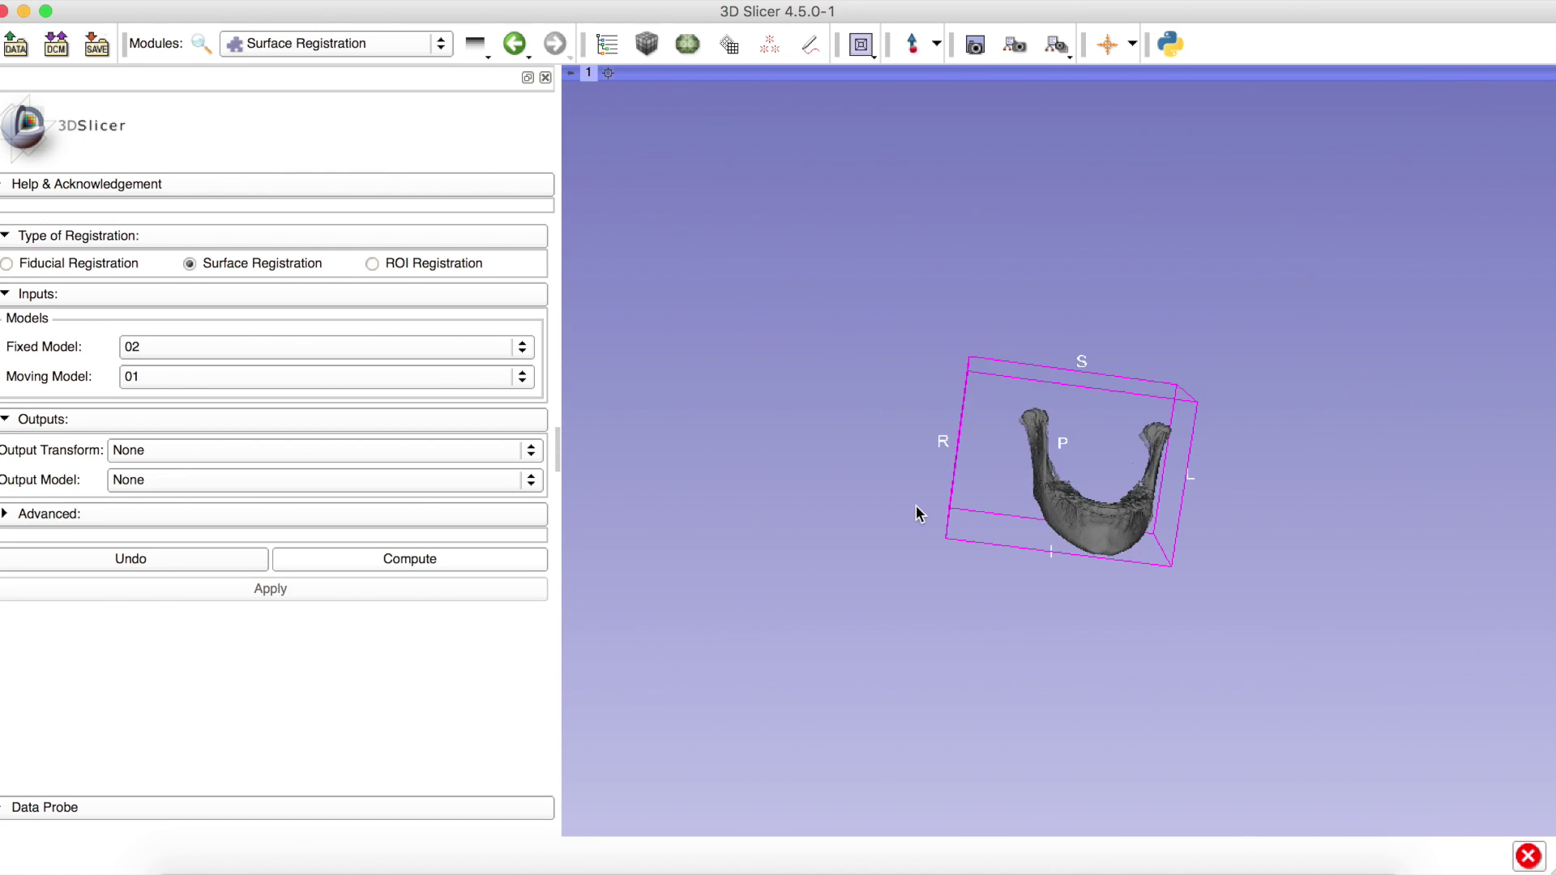
scroll(916, 513, up, 3)
scroll(915, 514, down, 2)
mouse_move(934, 494)
mouse_down()
mouse_move(893, 498)
mouse_move(926, 428)
mouse_move(909, 473)
mouse_up()
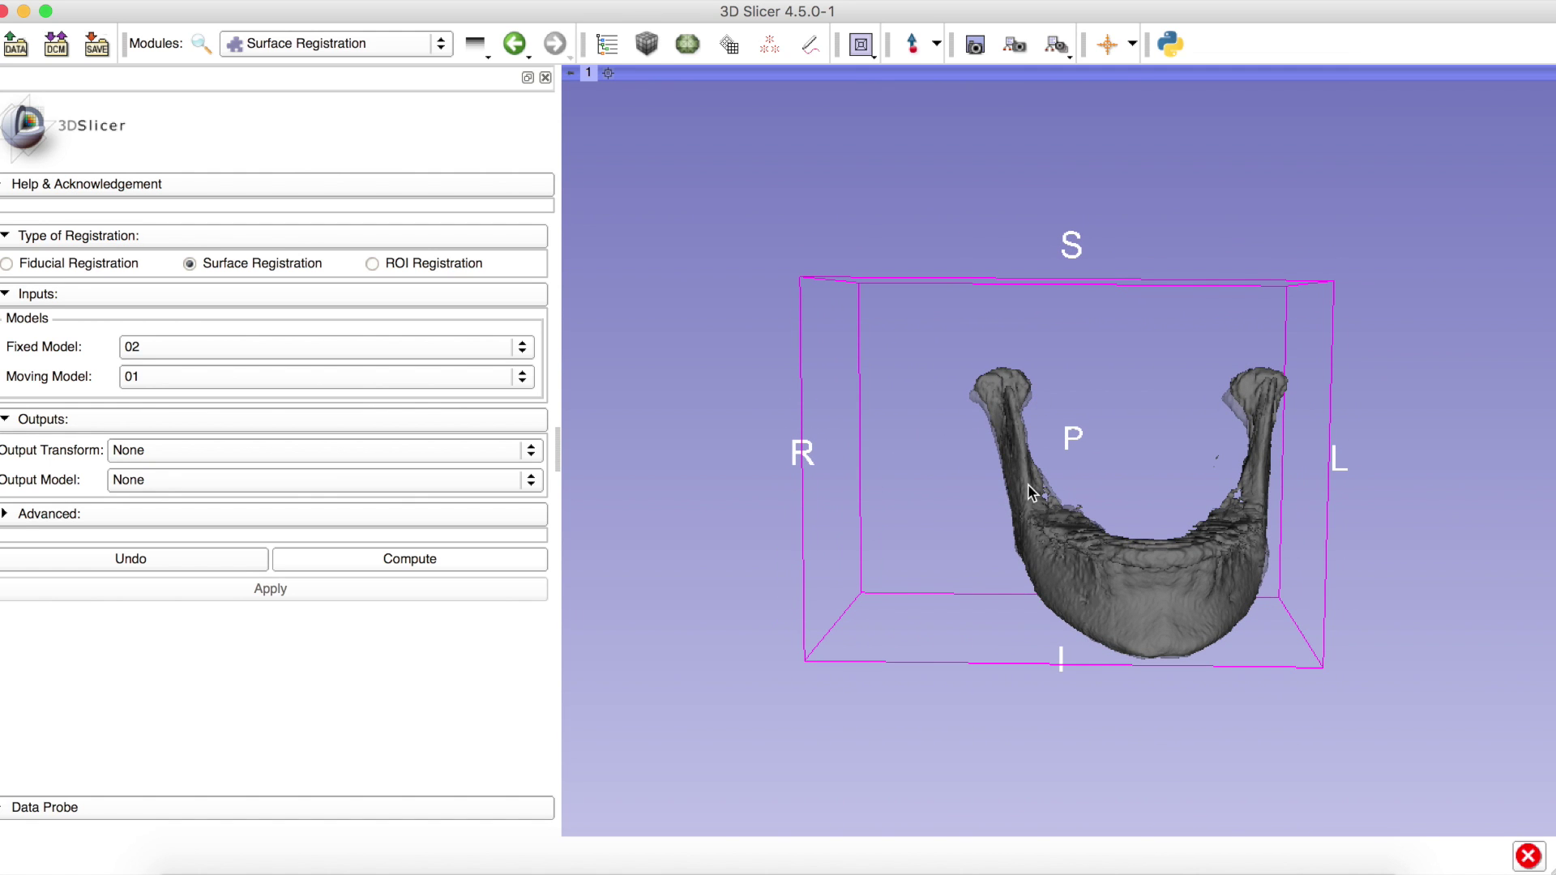
Undo the alignment and retry Compute, dismissing the missing-output-transform warning.
click(202, 559)
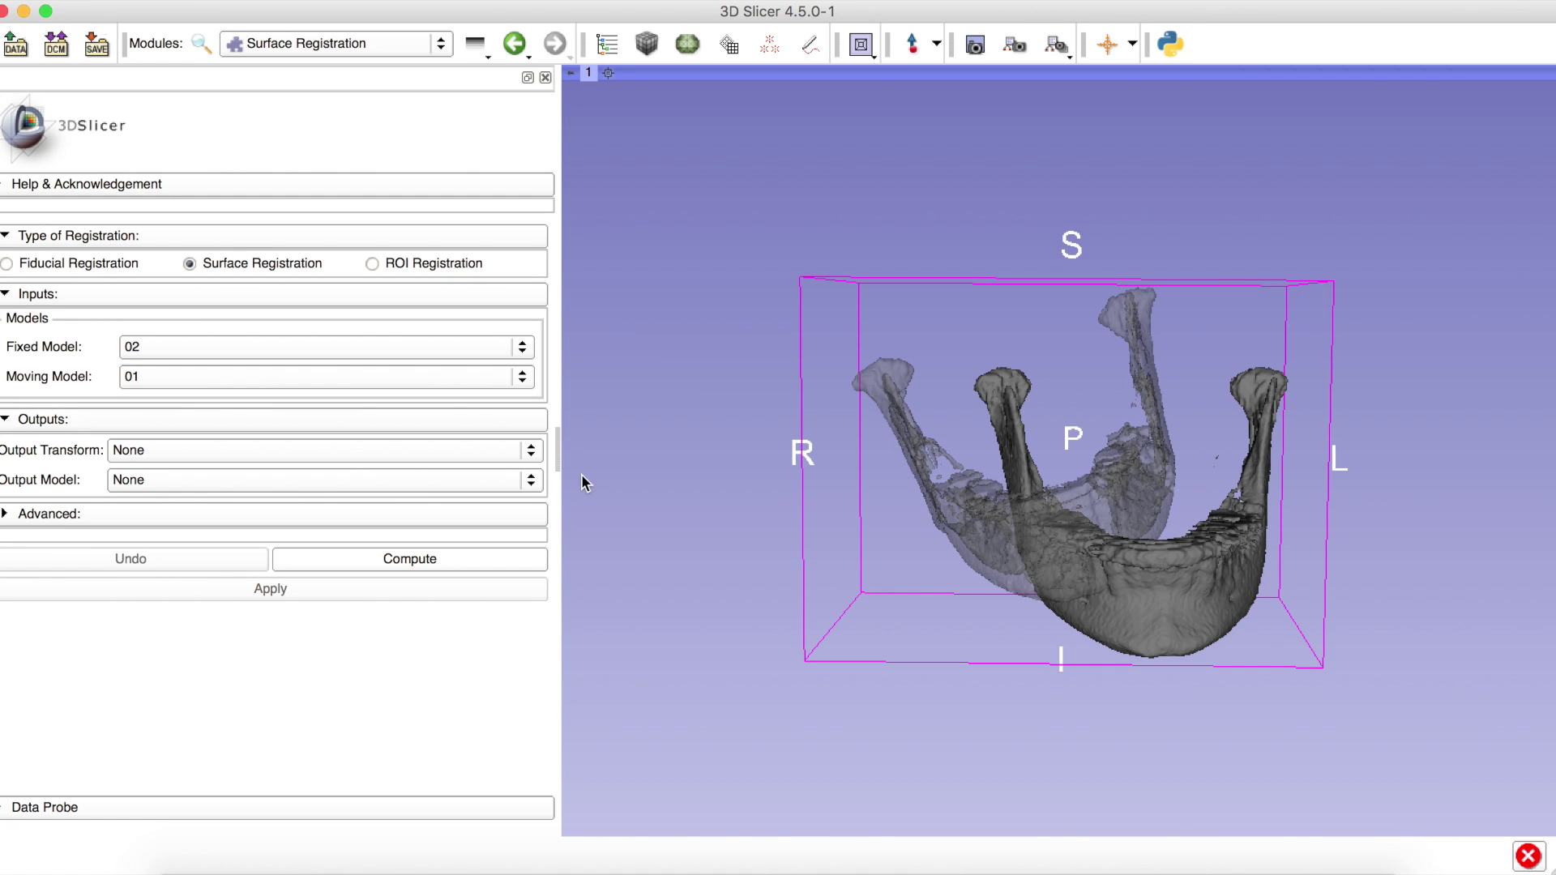
click(403, 559)
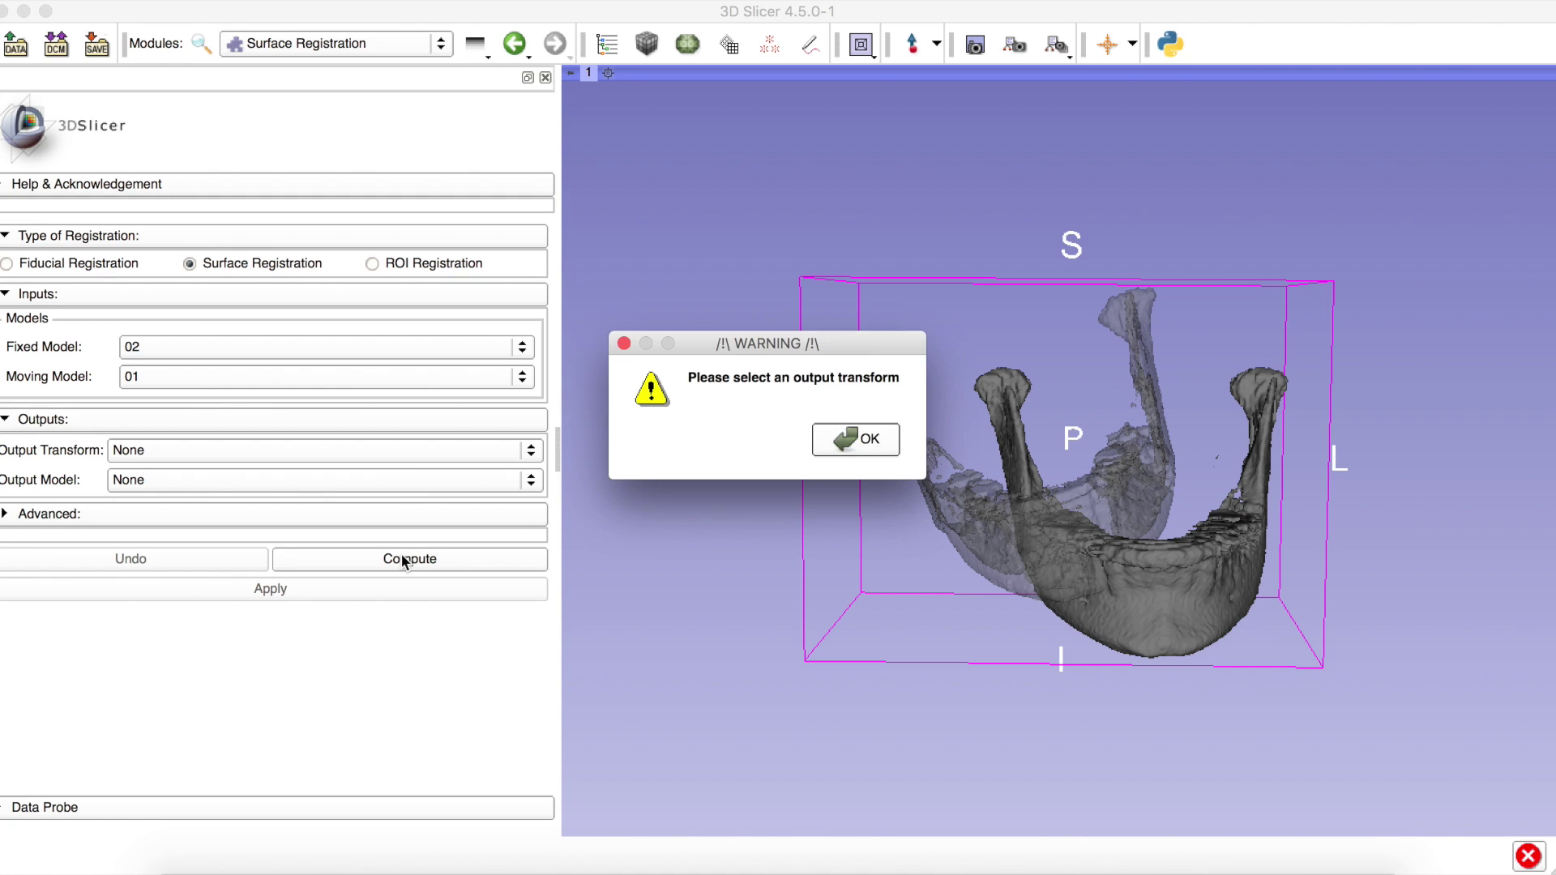
click(857, 439)
Select SurfaceRegistrationTransformation as the Output Transform.
click(184, 479)
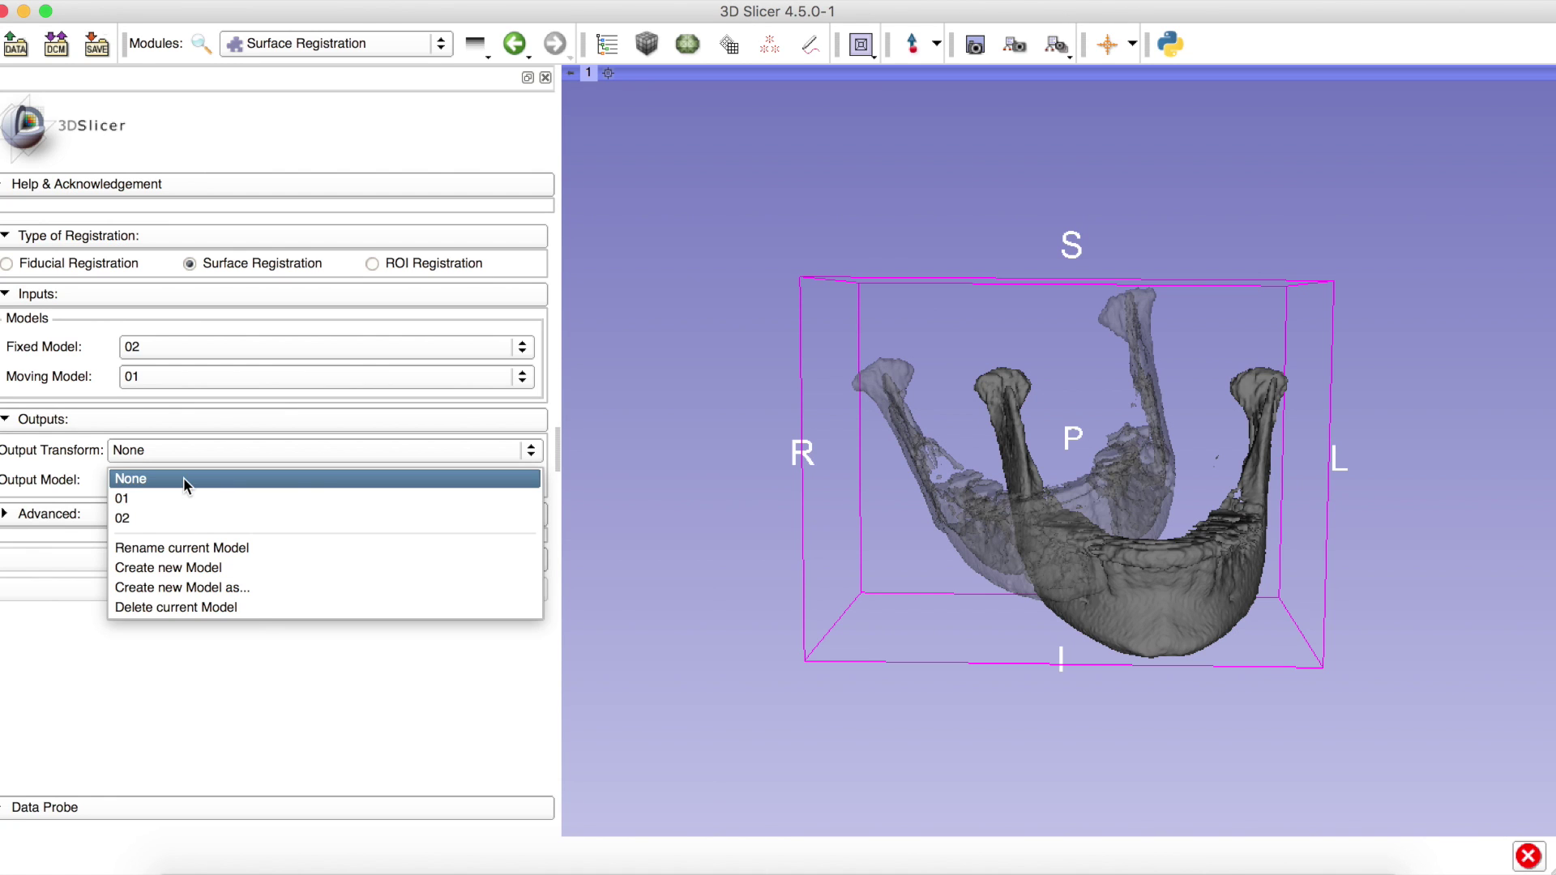
click(183, 478)
click(195, 453)
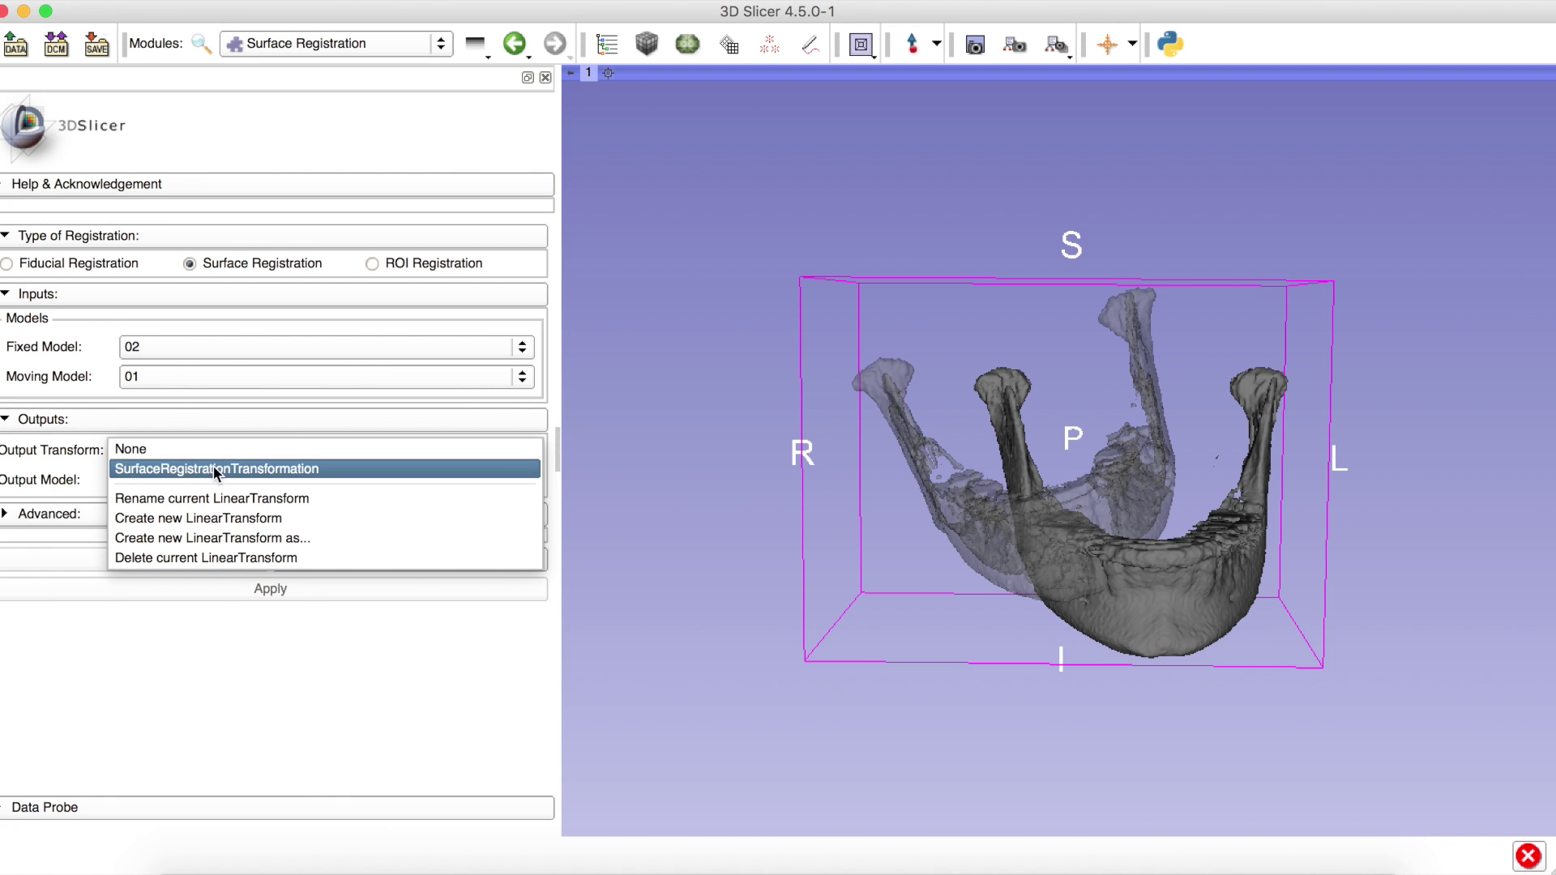
click(213, 468)
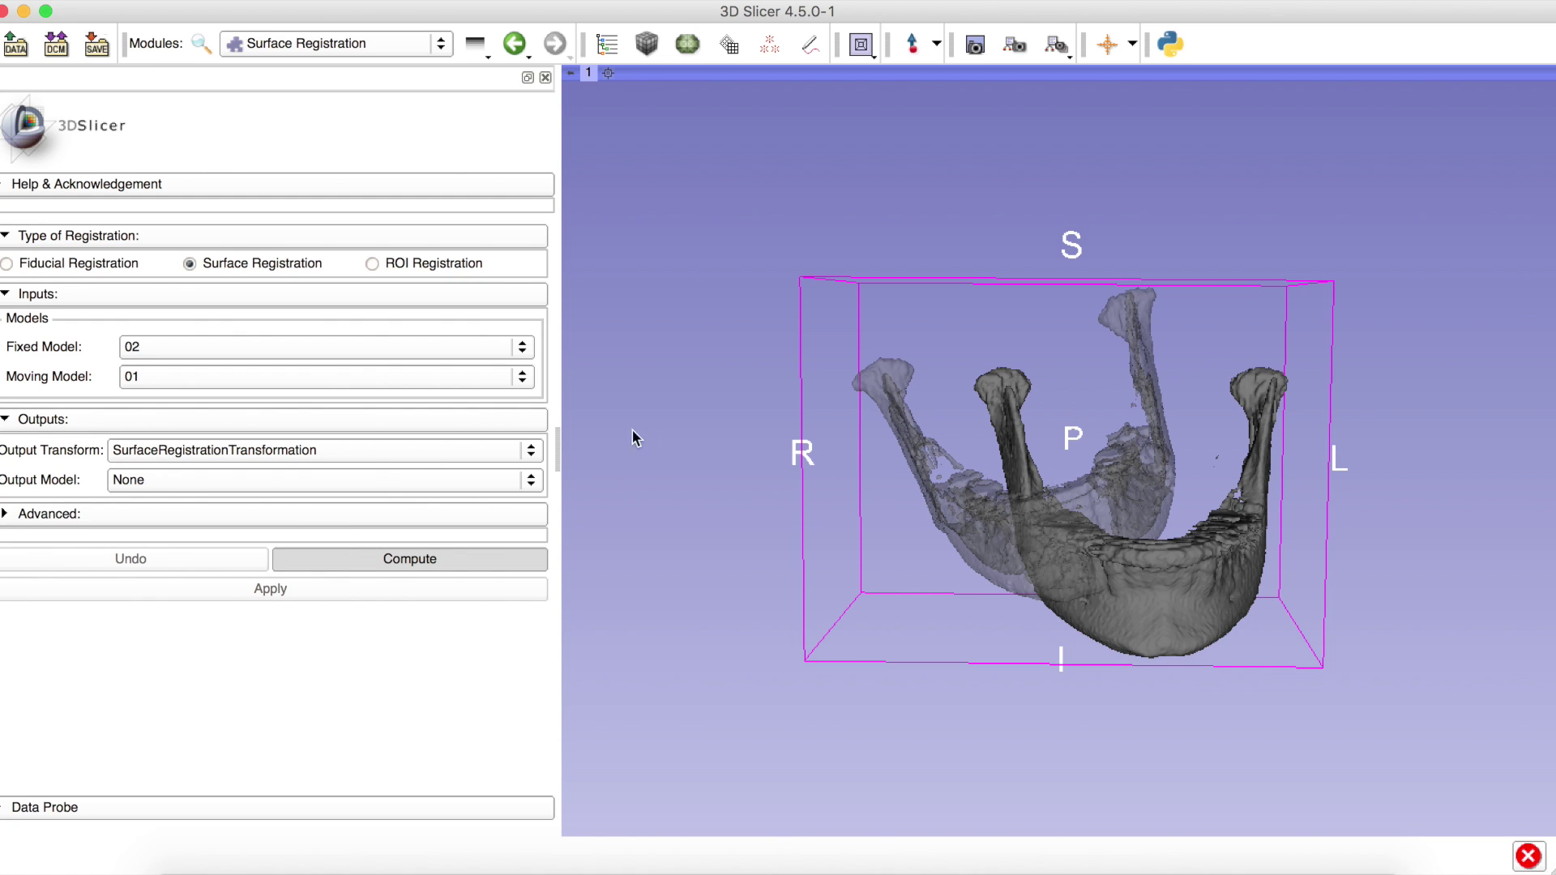
click(319, 481)
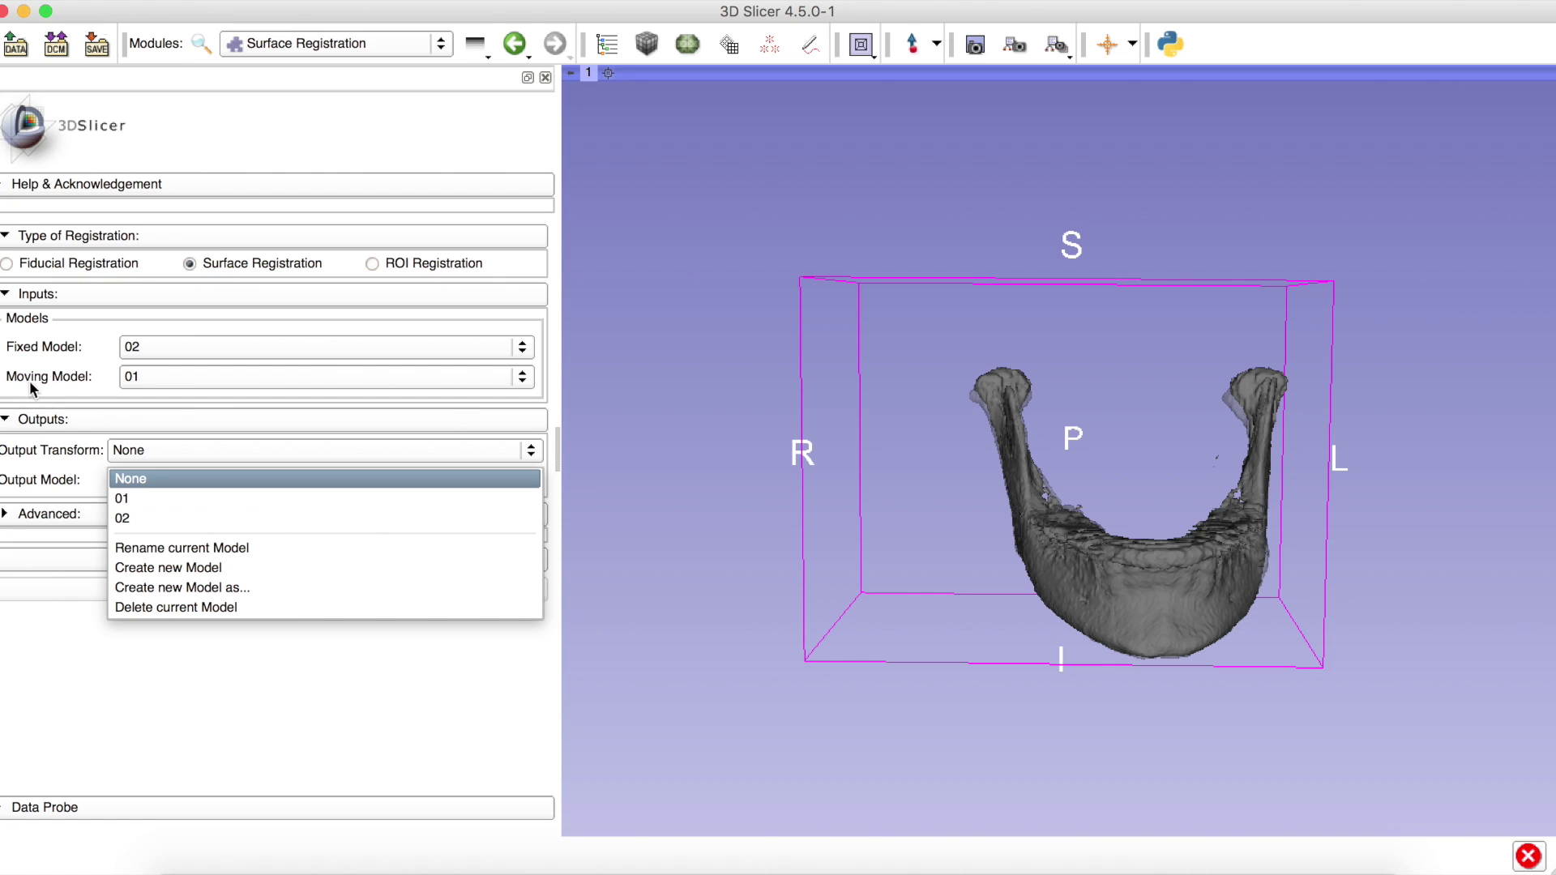
Apply the transform to output model 01, inspect the result, then undo it.
click(160, 495)
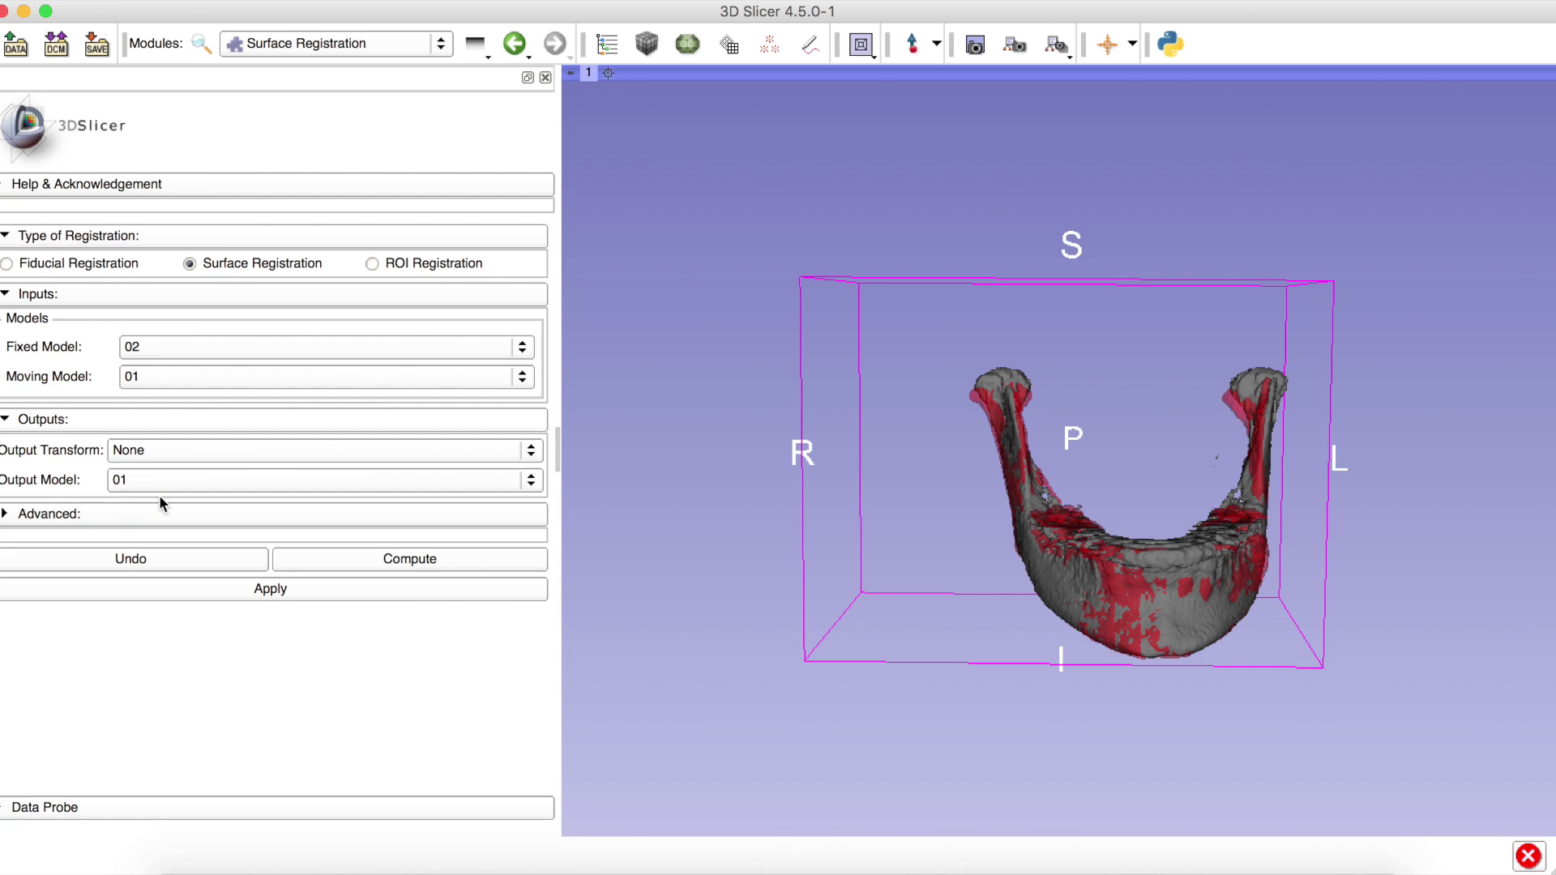
click(259, 588)
drag(918, 561, 1035, 559)
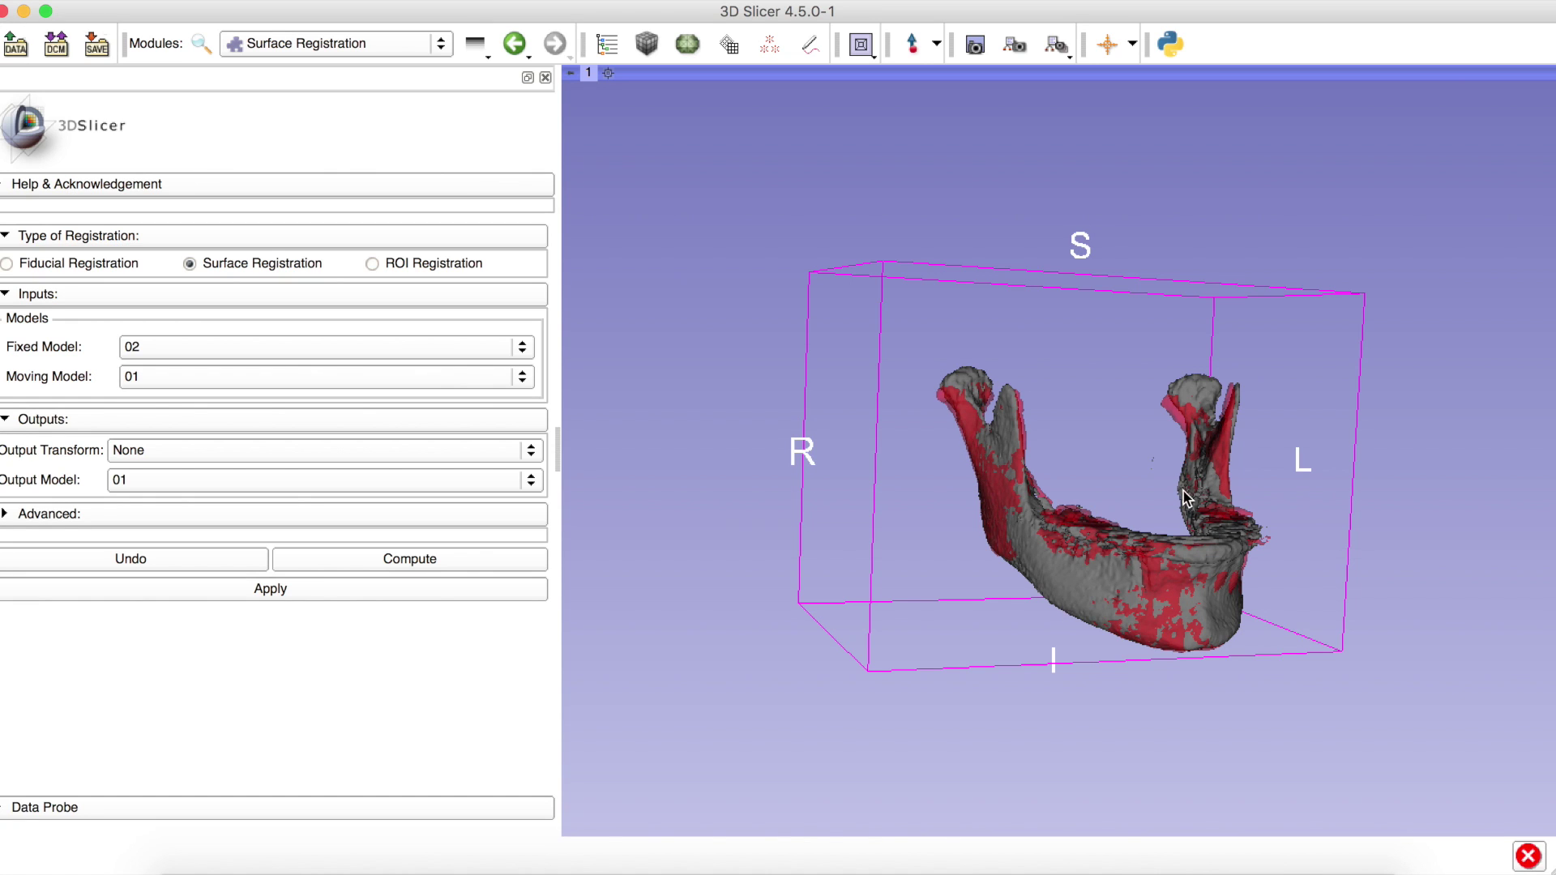
click(175, 555)
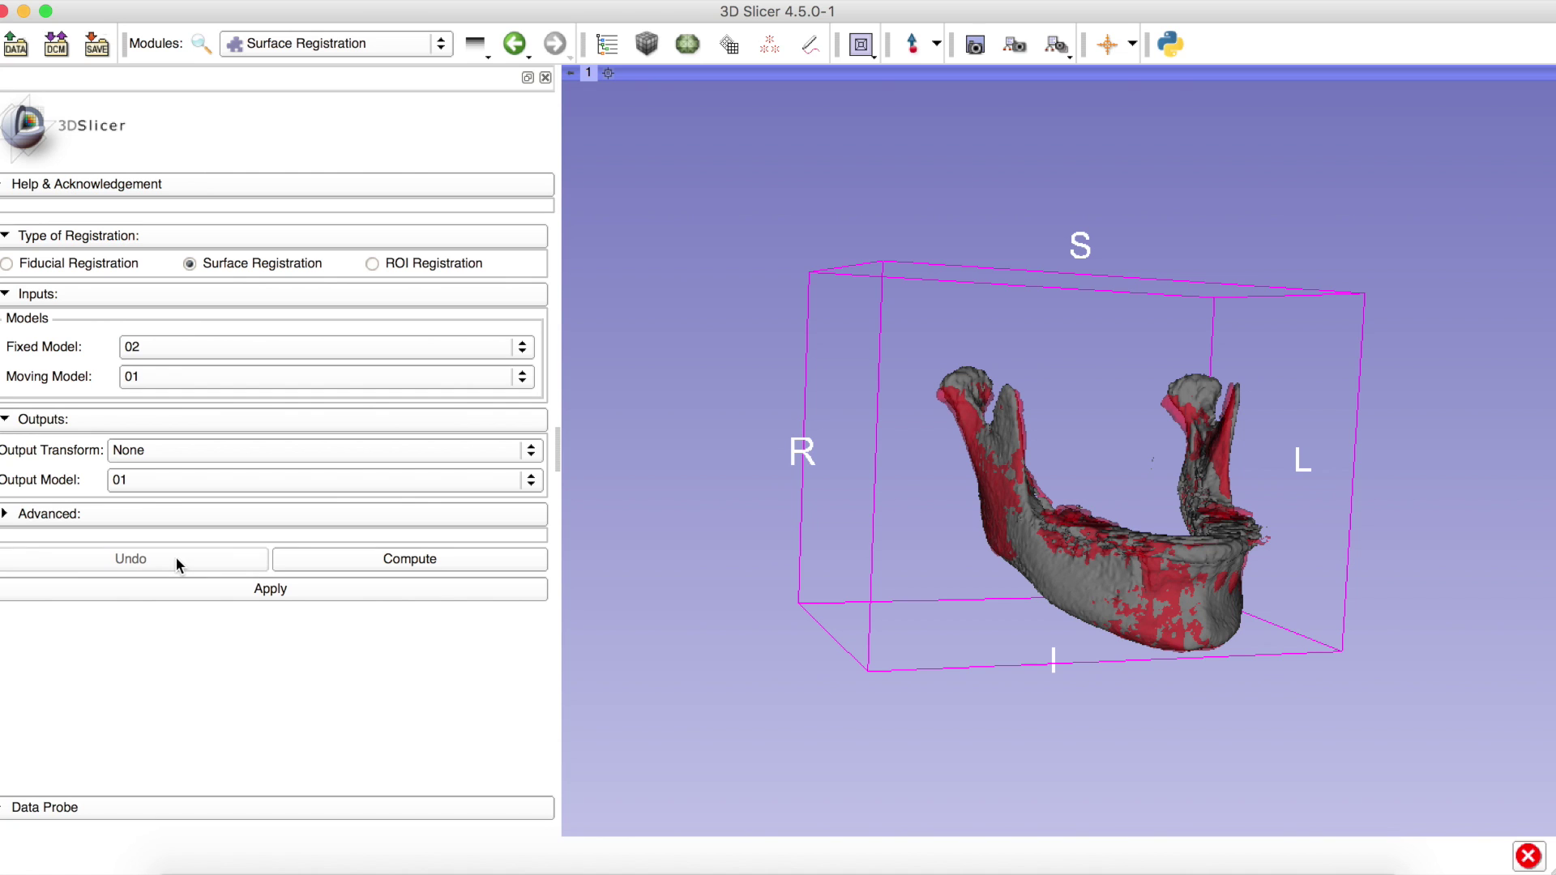
mouse_move(775, 558)
mouse_down()
mouse_move(819, 556)
mouse_move(734, 543)
mouse_up()
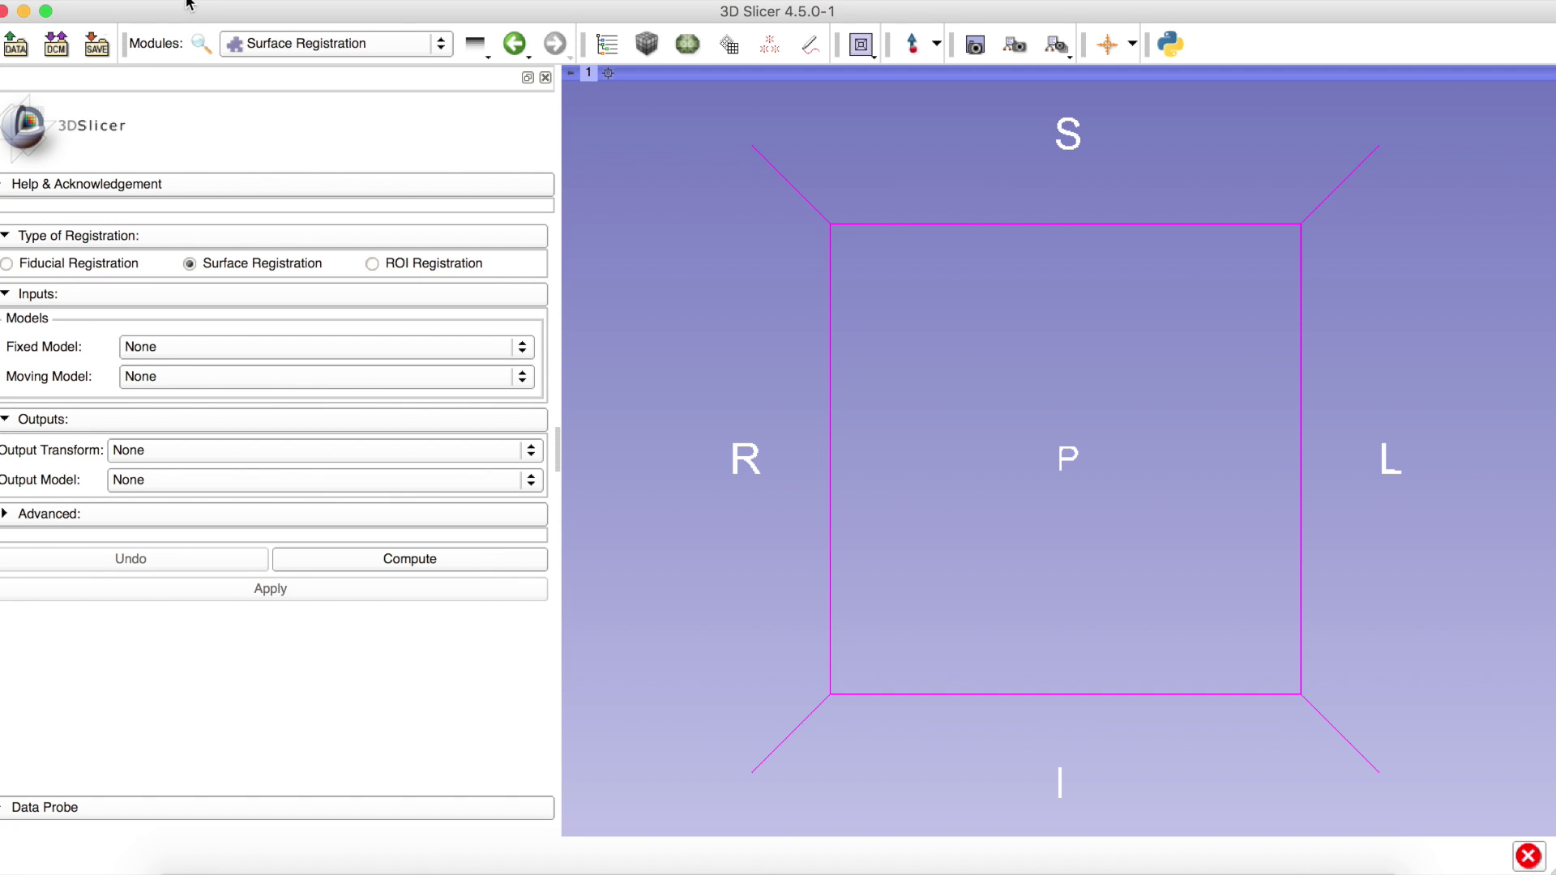
Add 01.vtk and 02.vtk through Add Data and centre the 3D view on the jaw.
click(15, 55)
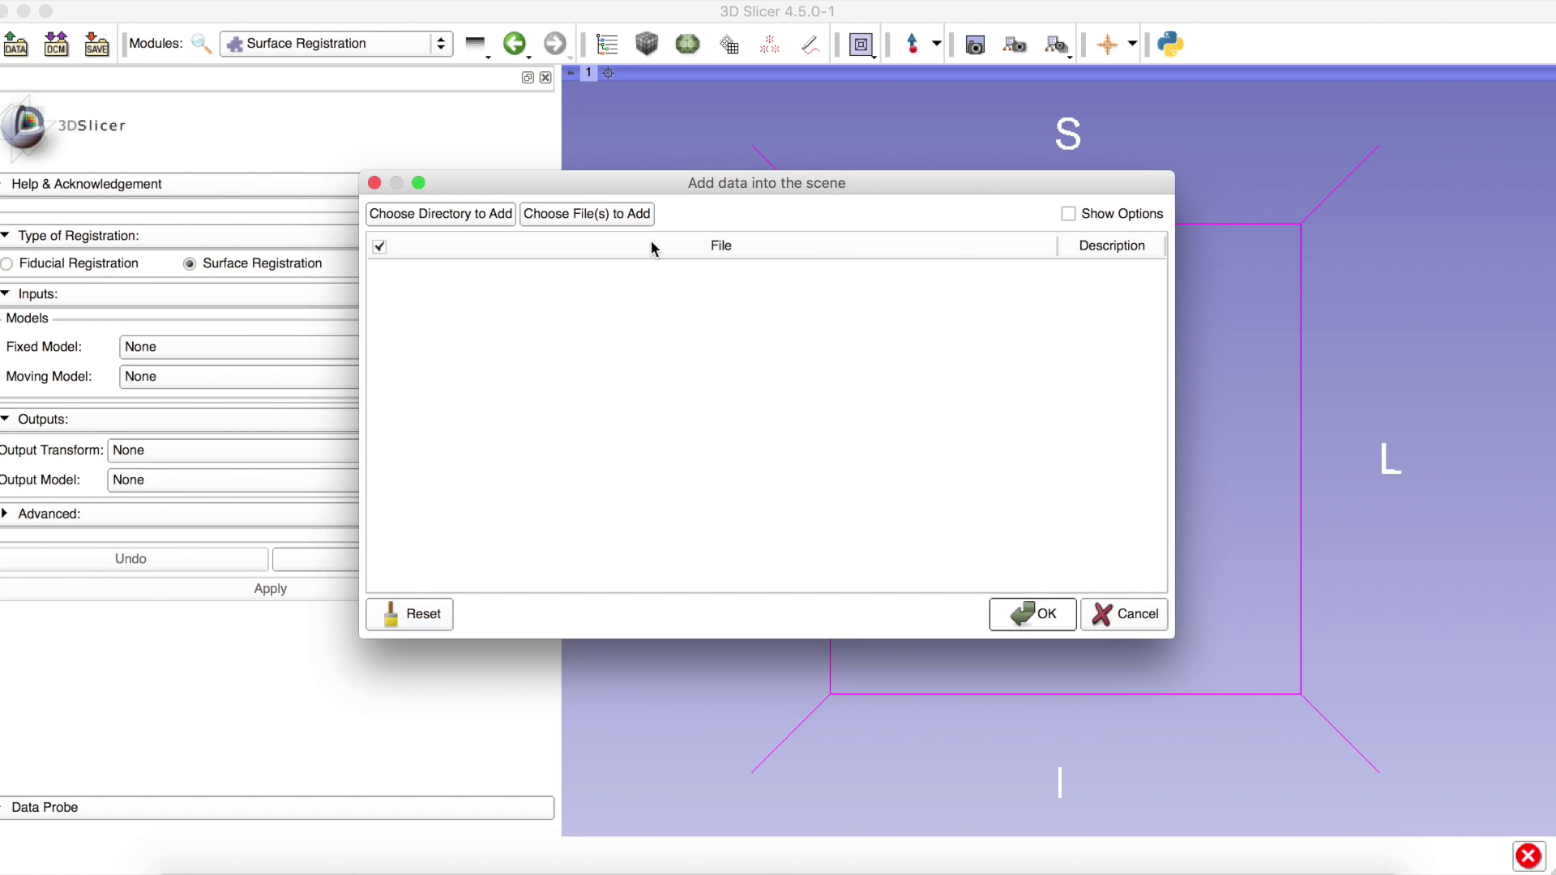
click(633, 213)
click(609, 249)
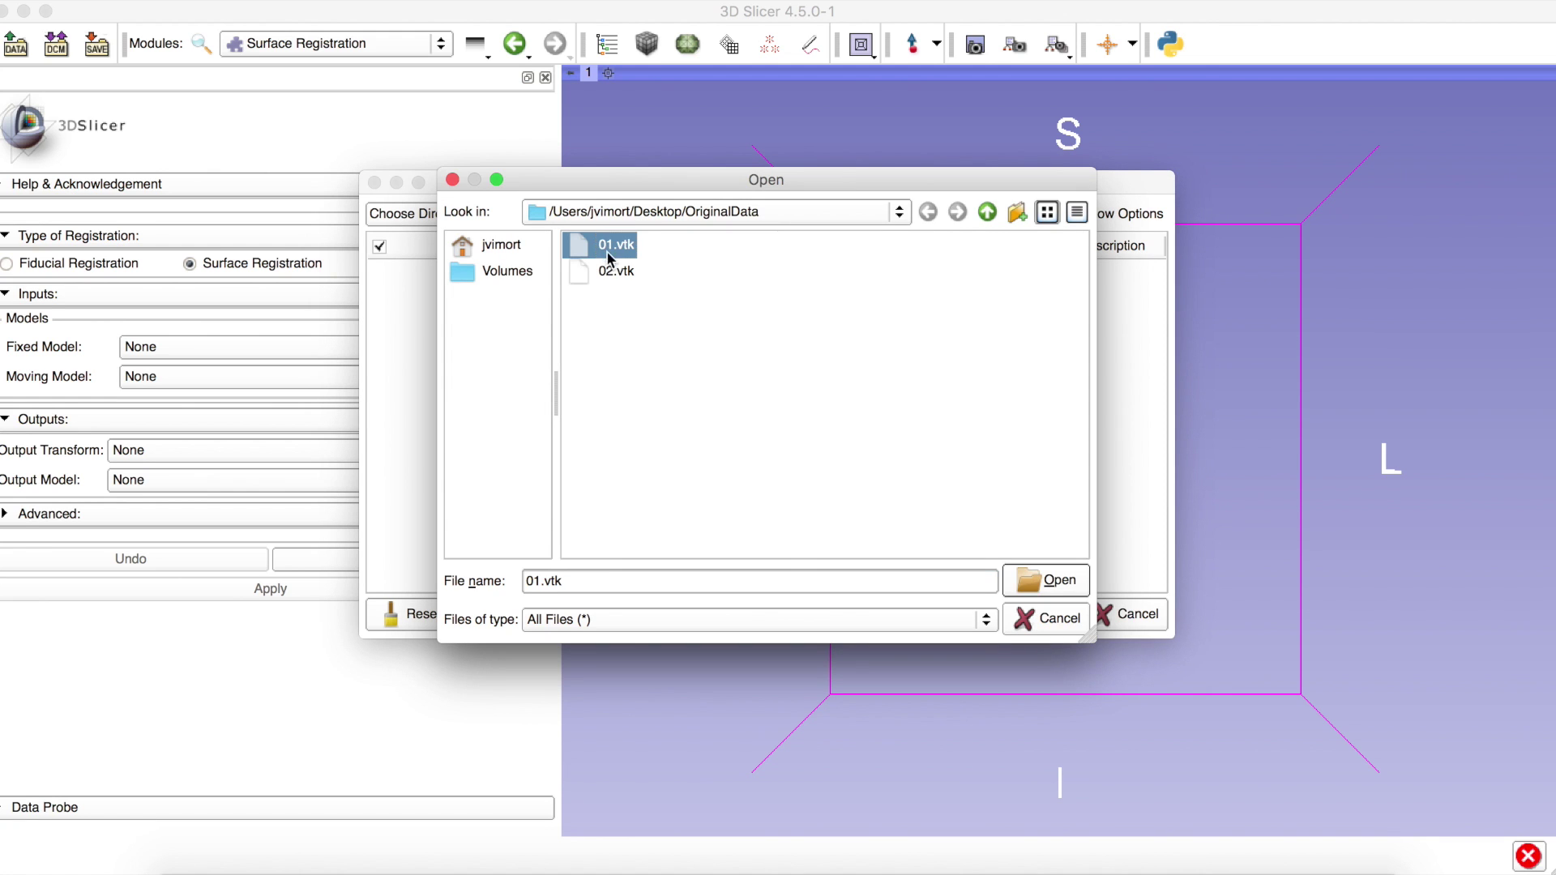
shift+click(615, 270)
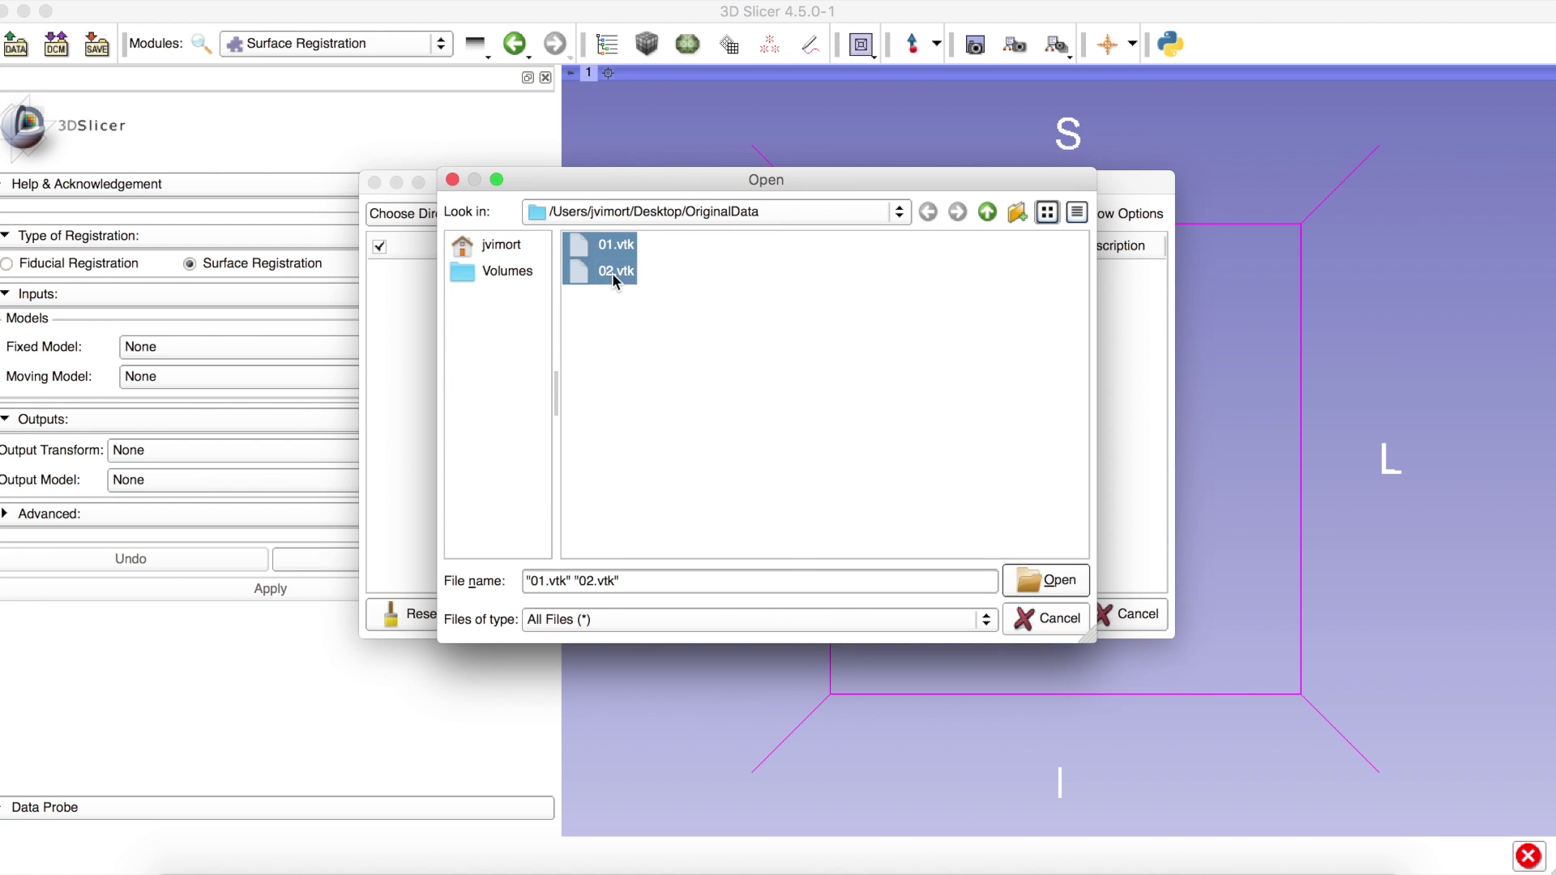
click(1042, 585)
click(1034, 612)
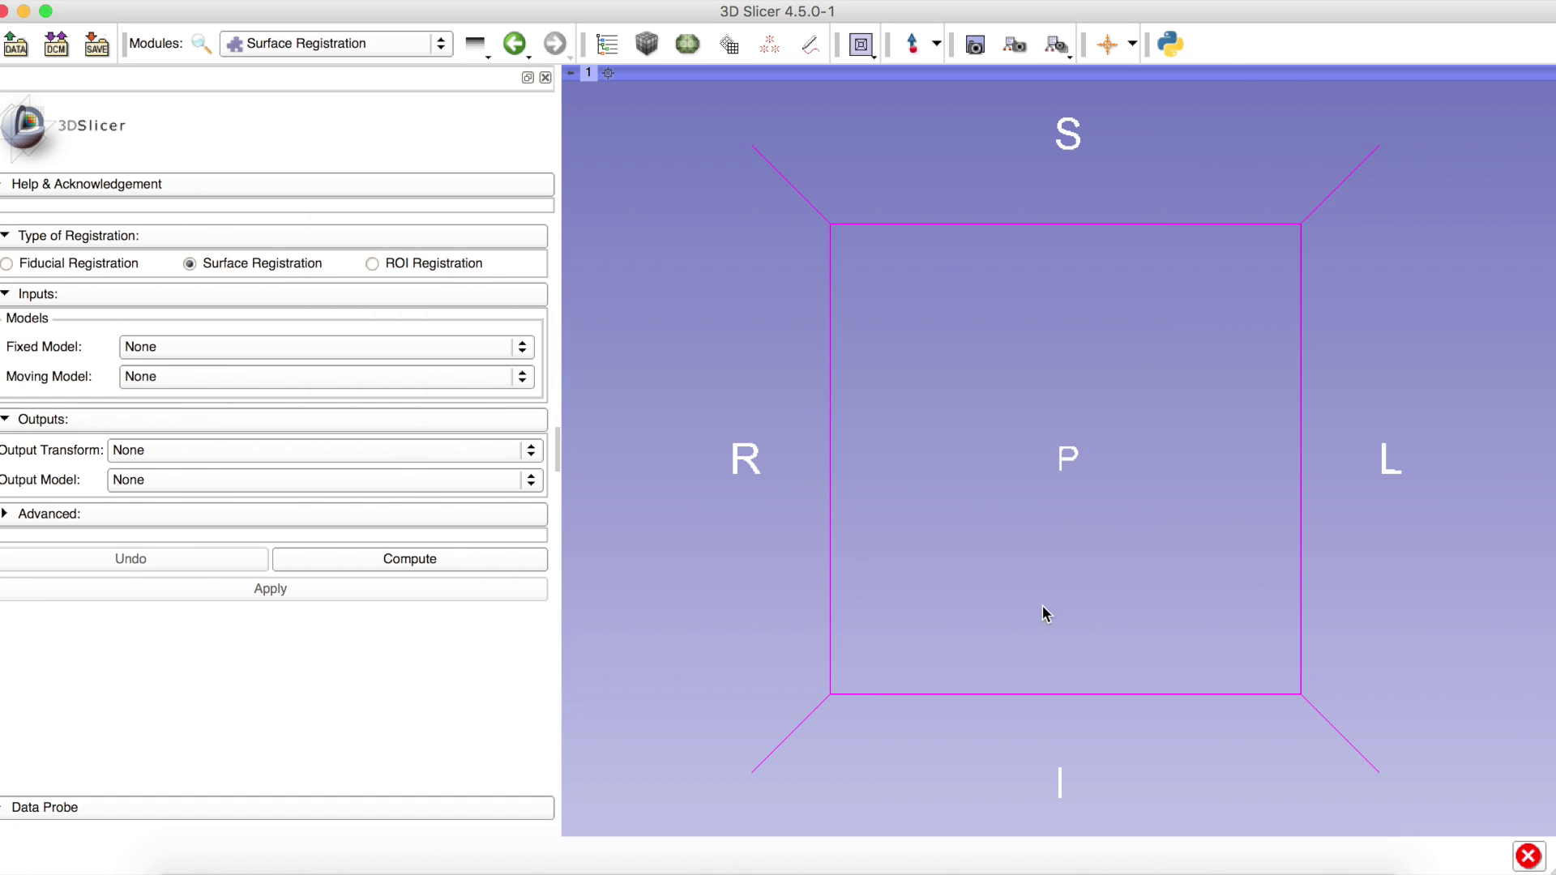
click(608, 73)
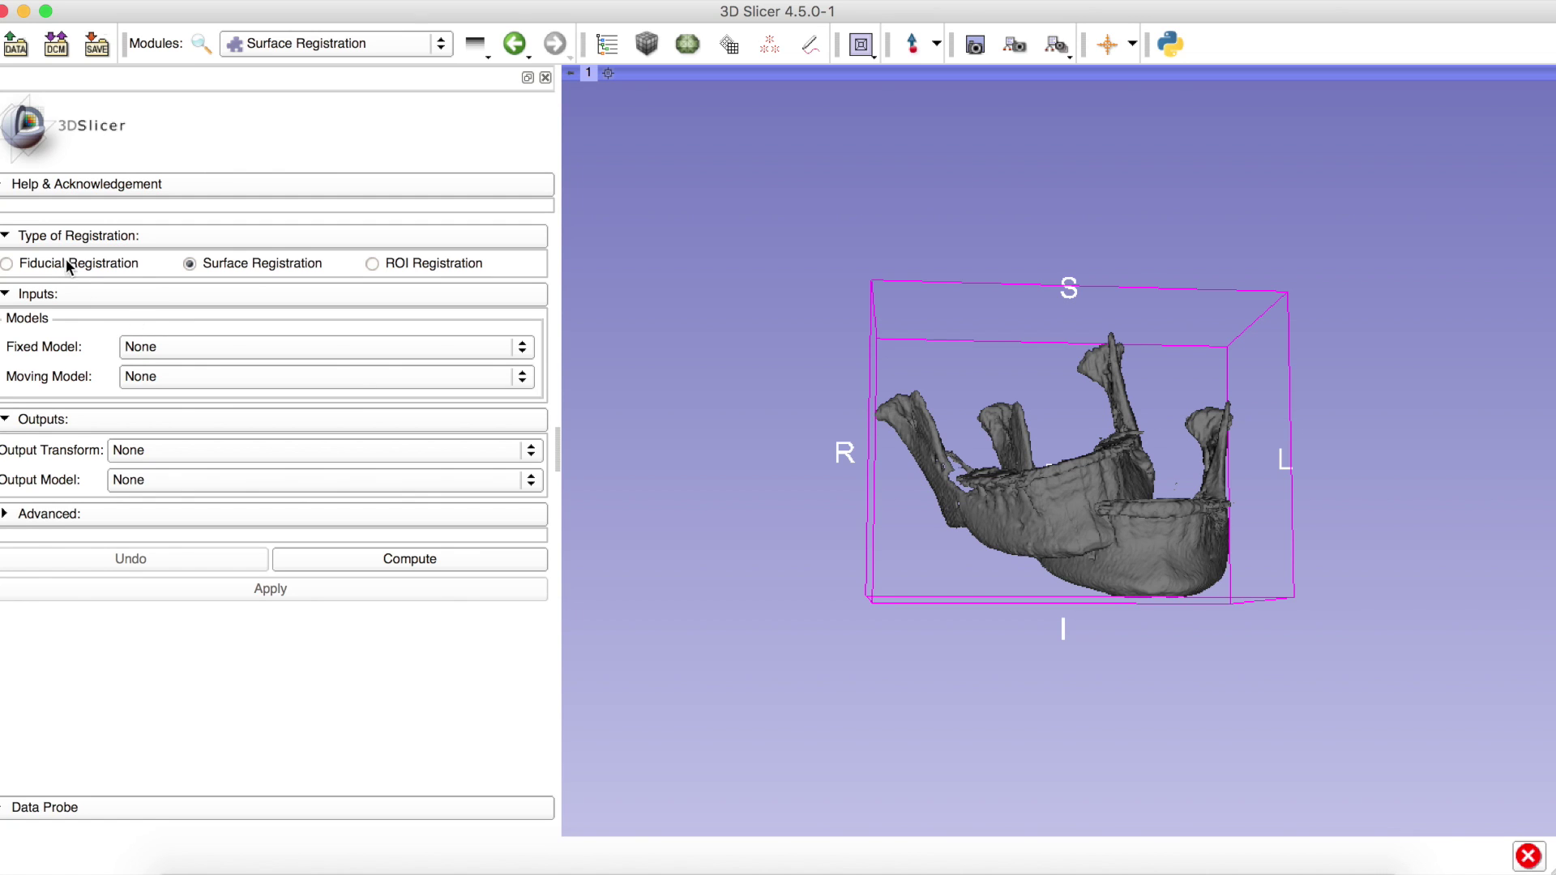
Switch to Fiducial Registration, make model 02 fixed, and start a new Fixed Landmarks list.
click(40, 265)
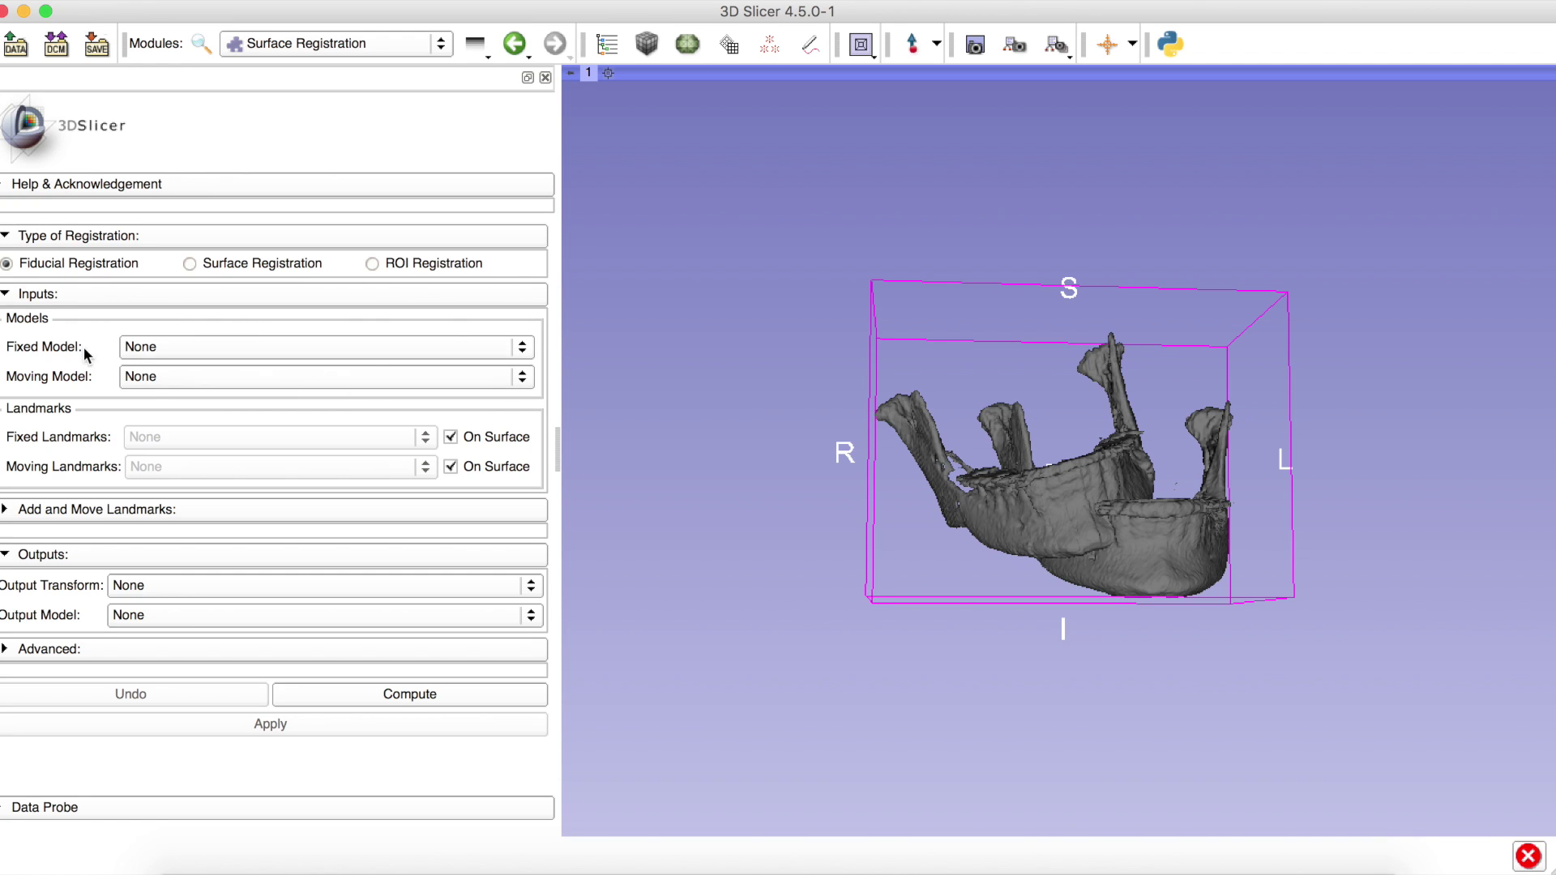
click(151, 347)
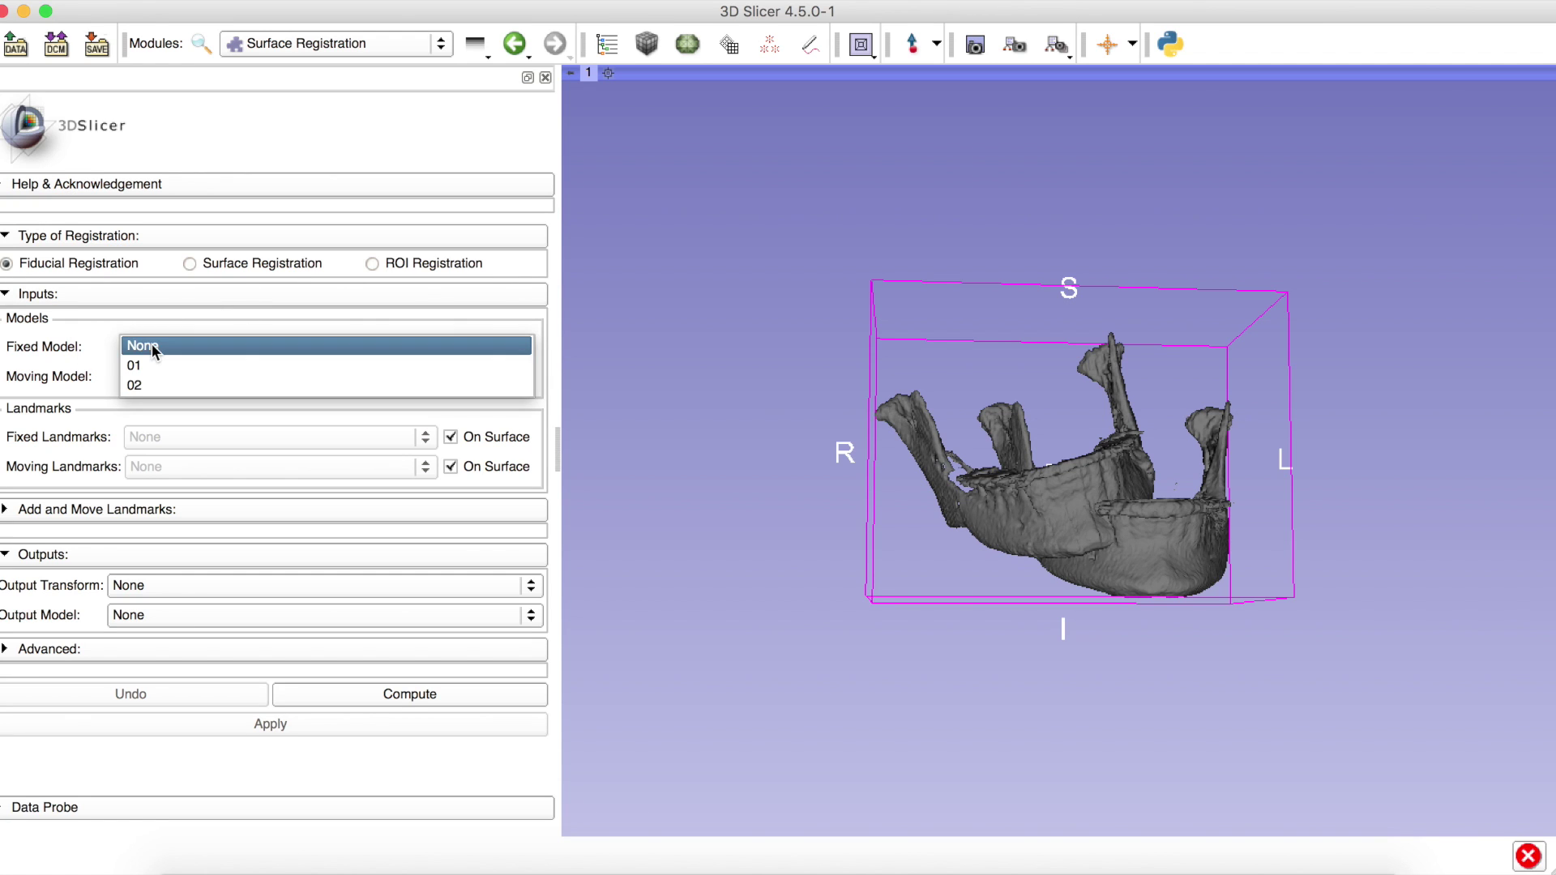
click(159, 384)
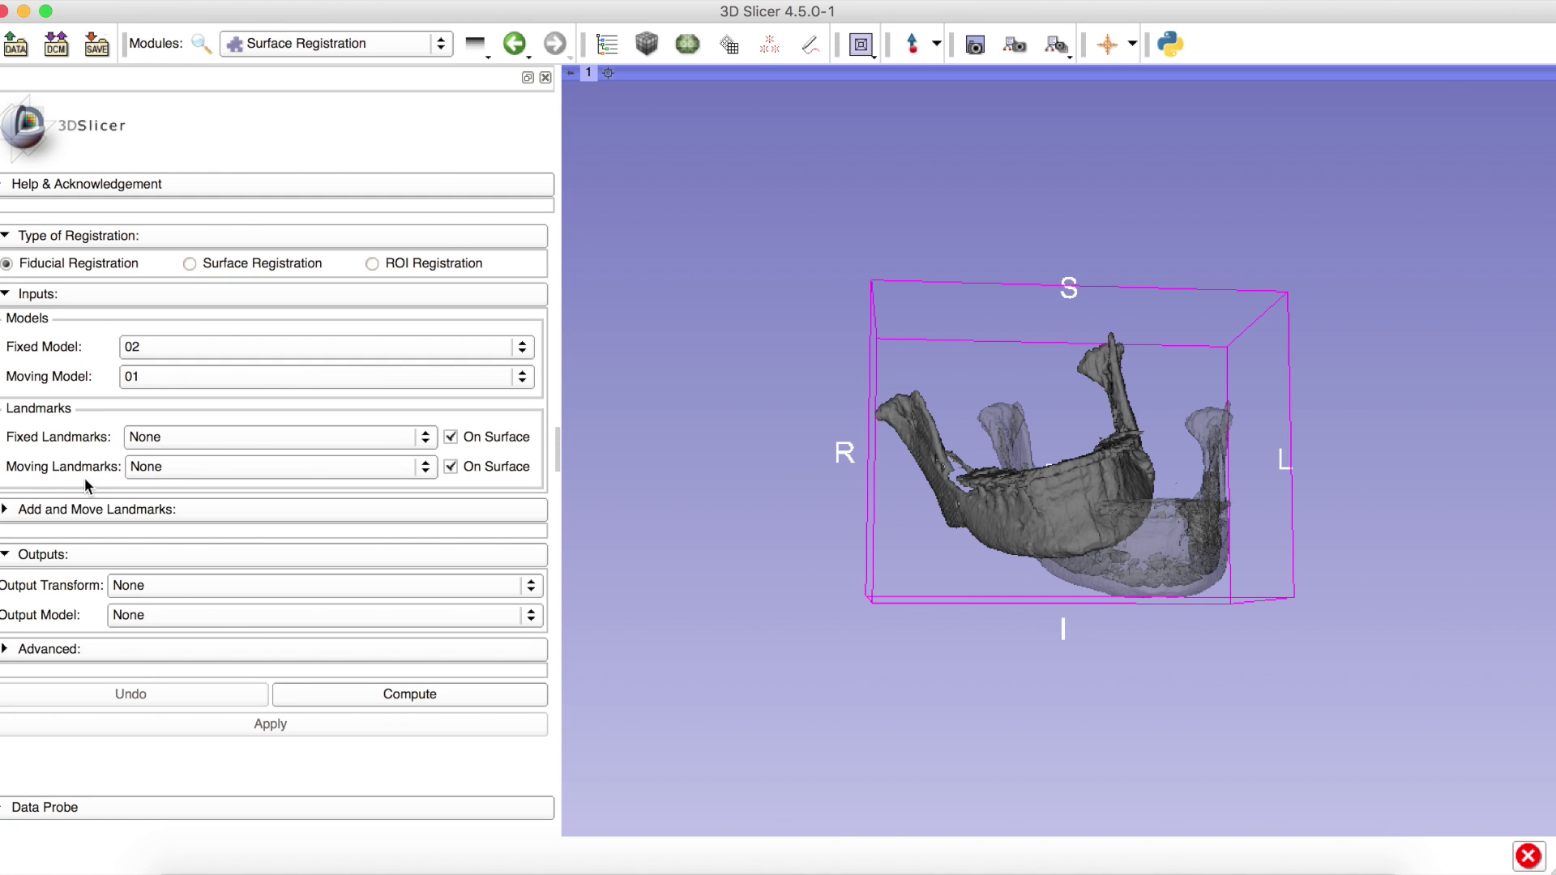
click(218, 441)
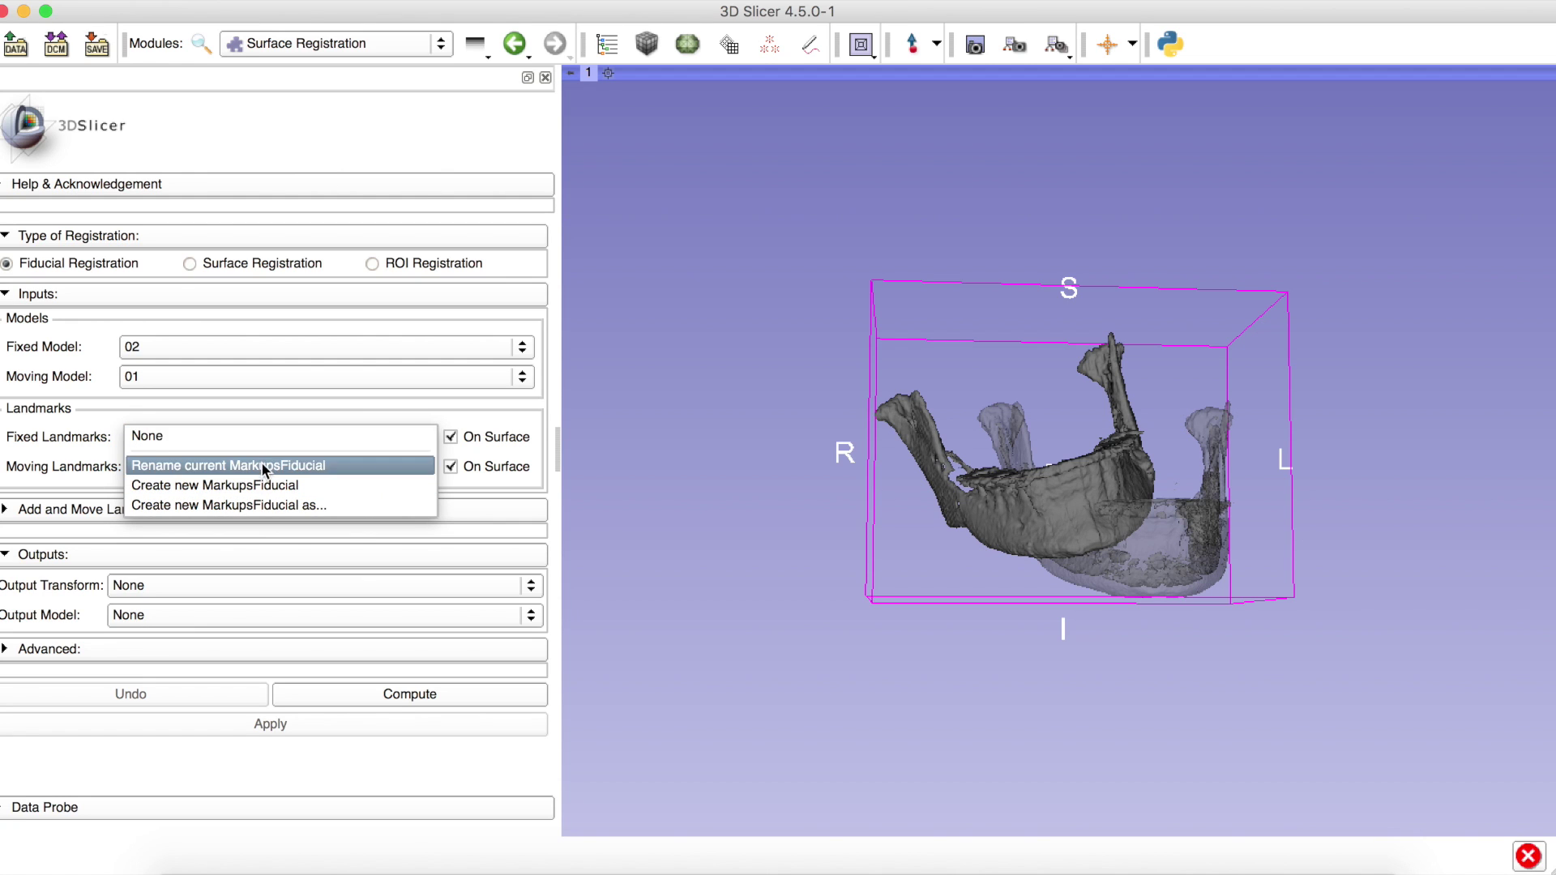
click(263, 505)
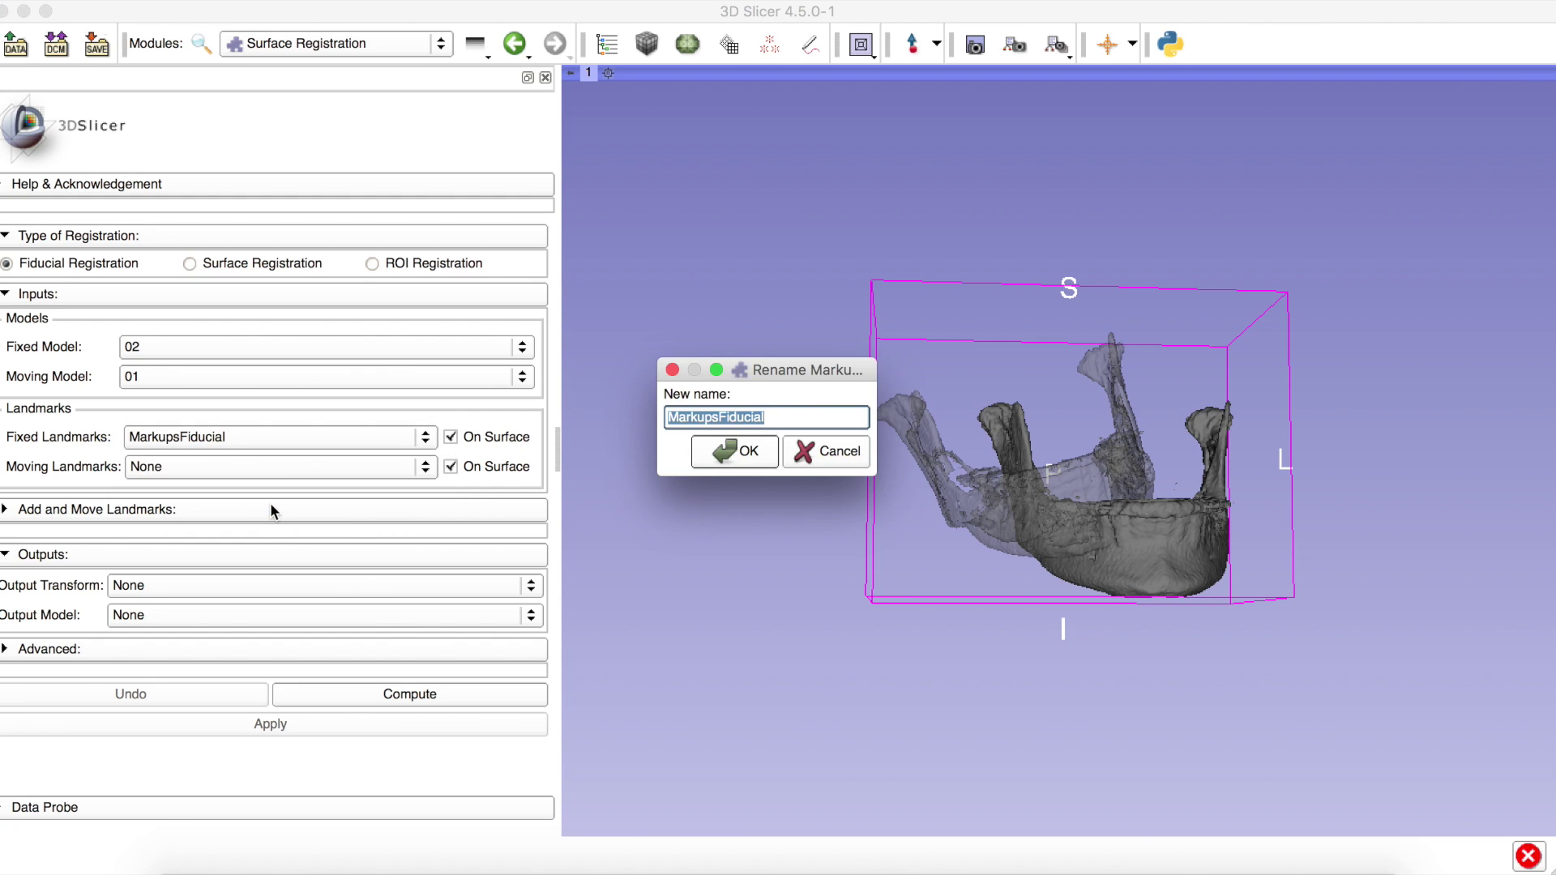
text(F2)
Name the fixed landmark list F2, create moving list F1, and collapse Inputs.
key(Return)
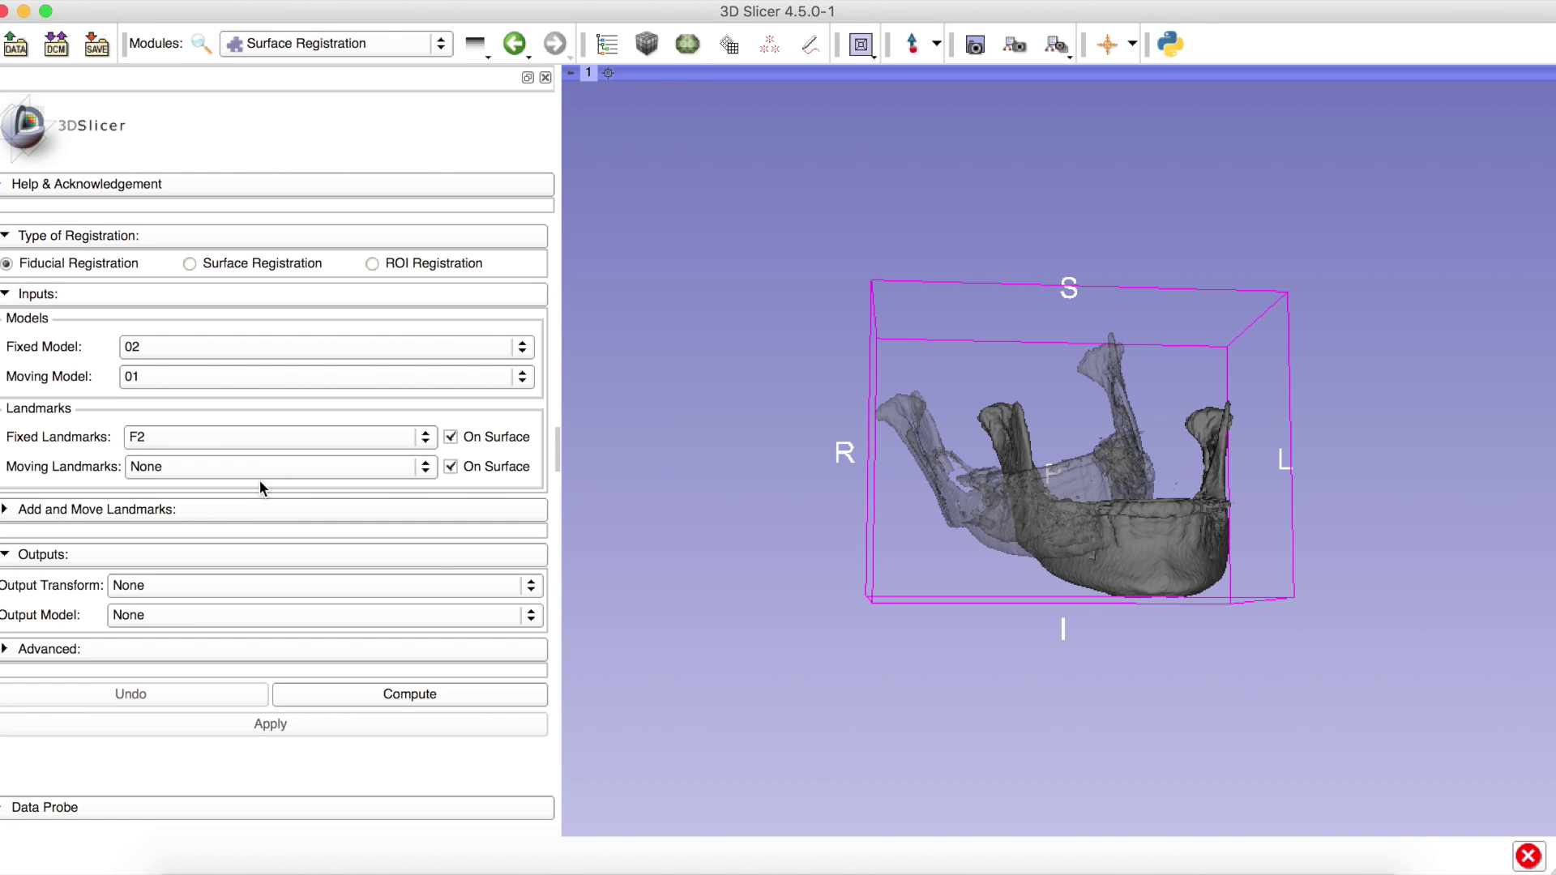
click(259, 470)
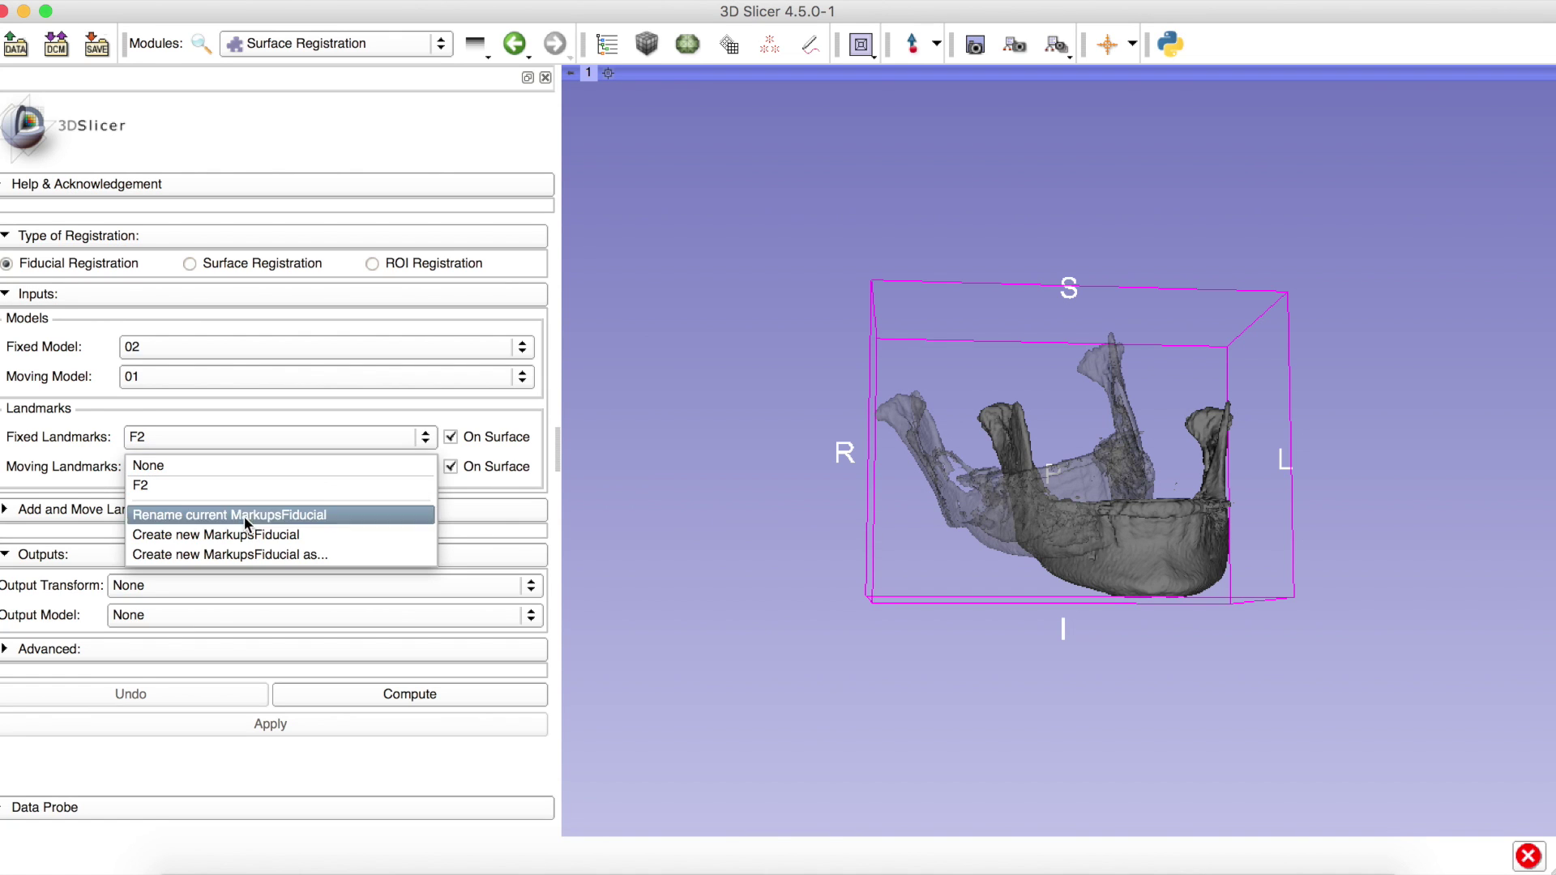
click(232, 550)
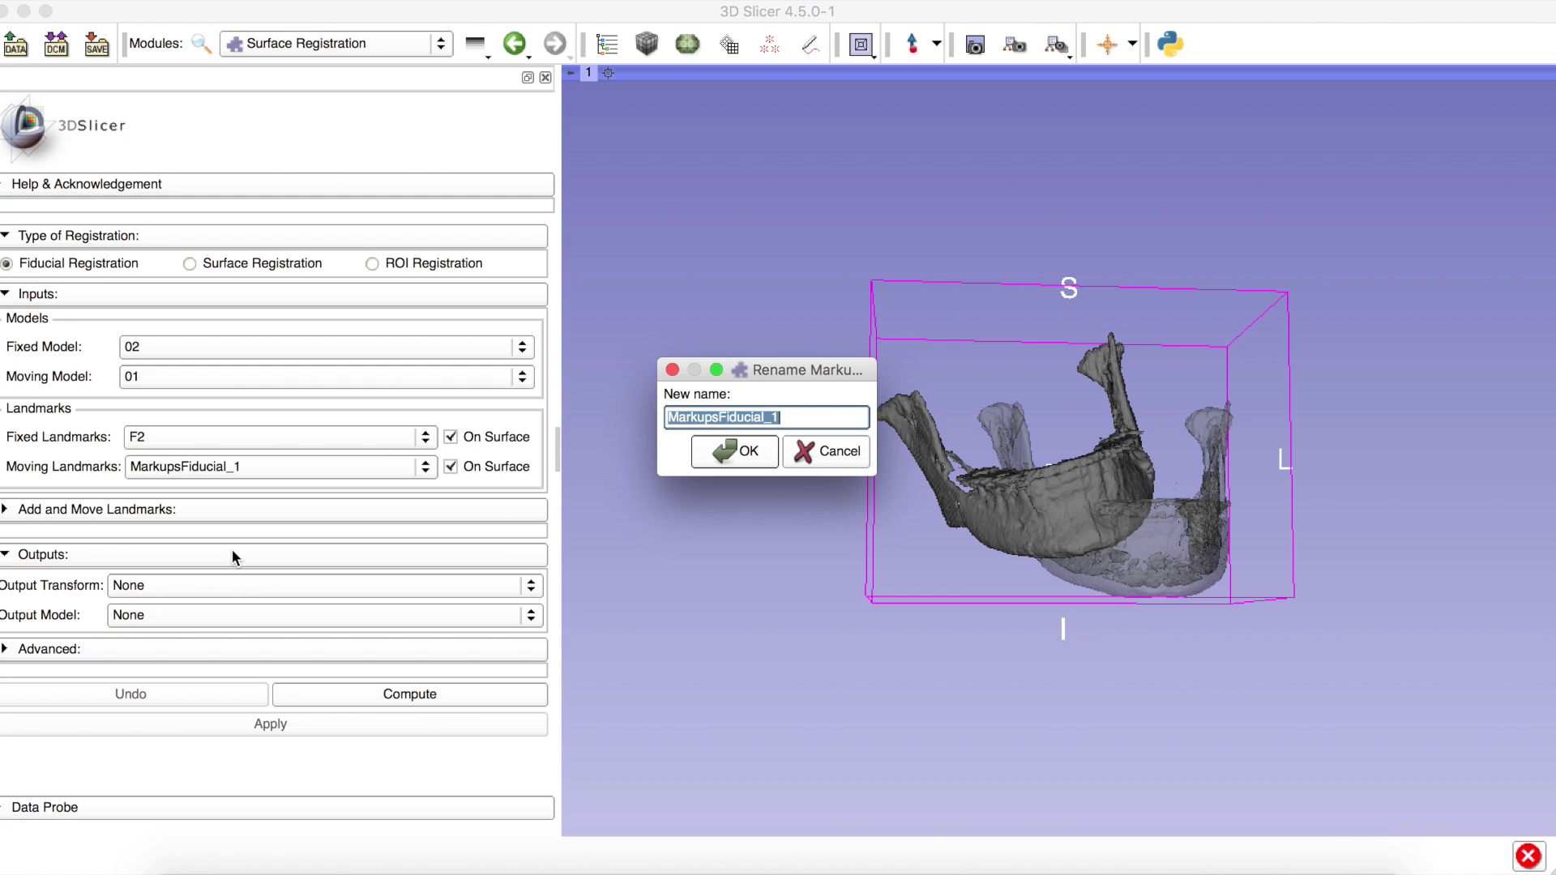
text(F1)
key(Return)
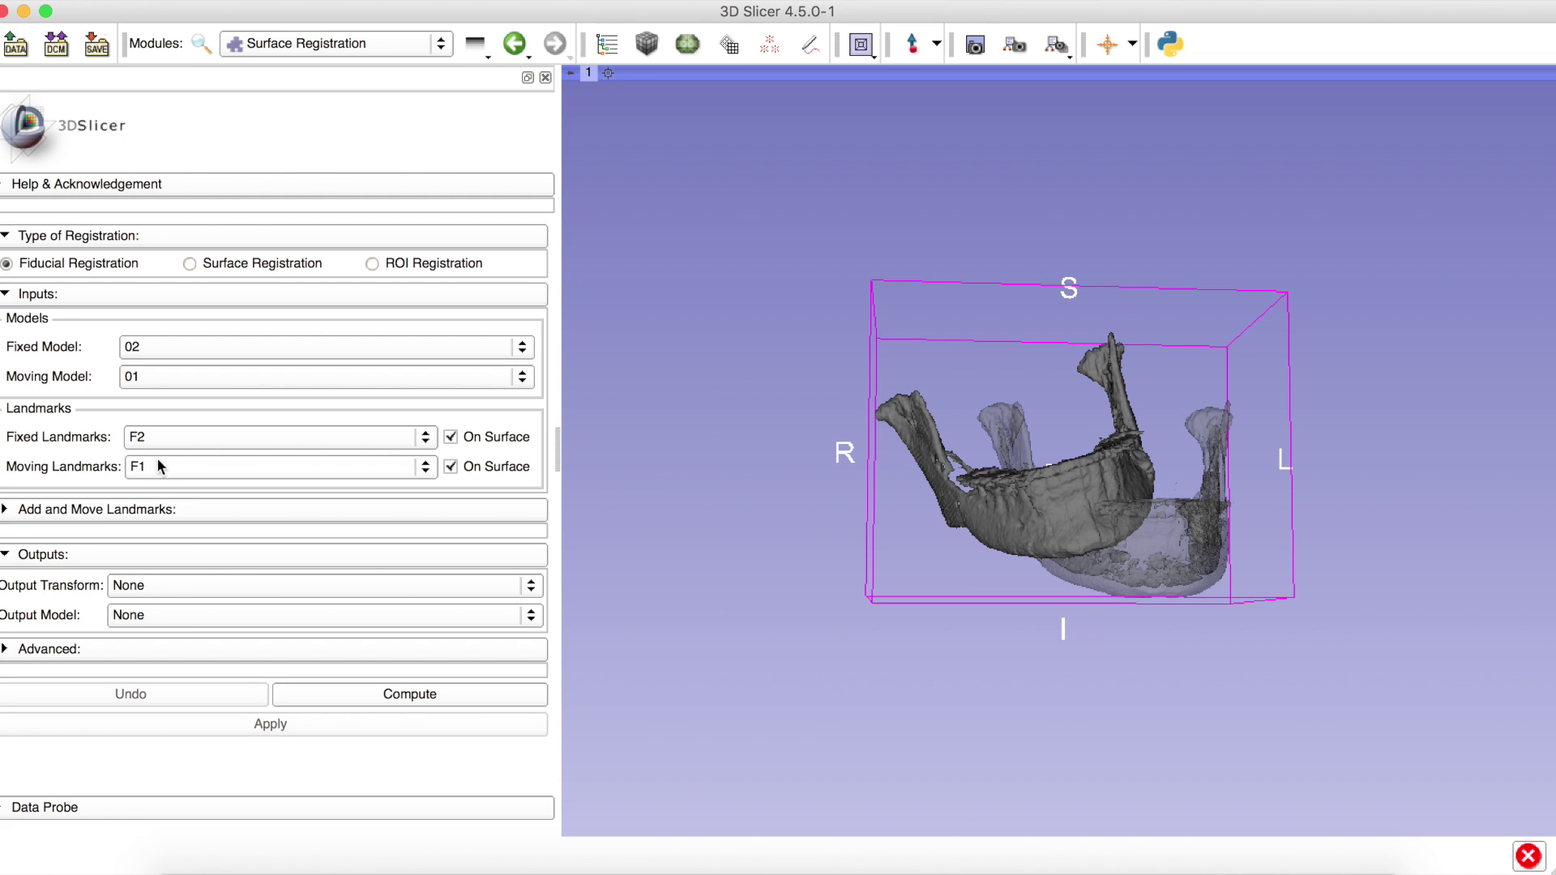
click(45, 298)
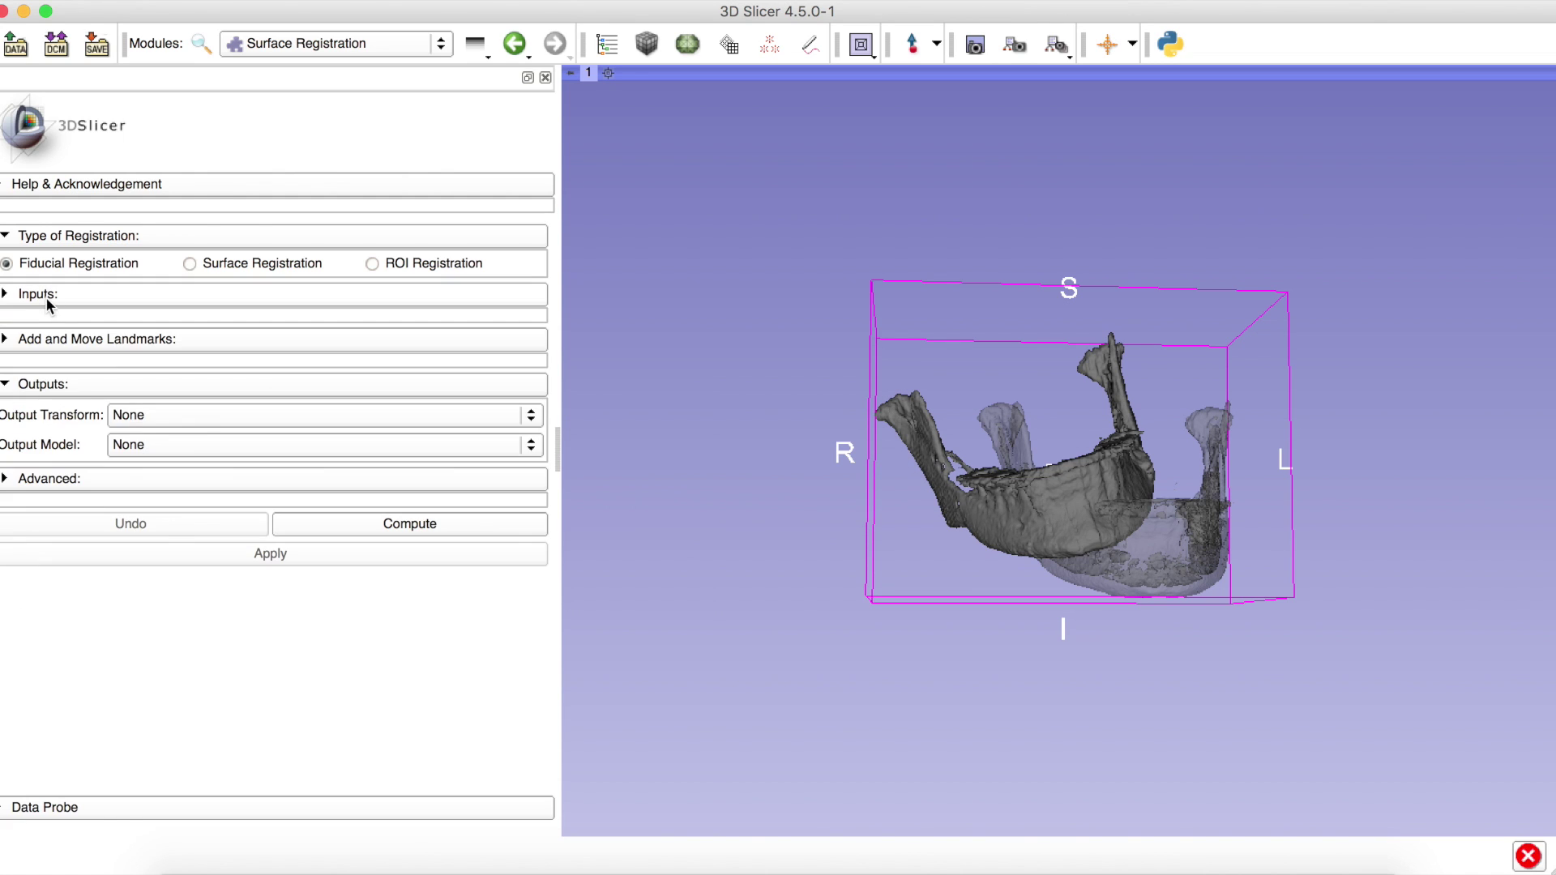
Expand Add and Move Landmarks, select Fixed under Add Fiducials, and view the jaw from below.
click(143, 343)
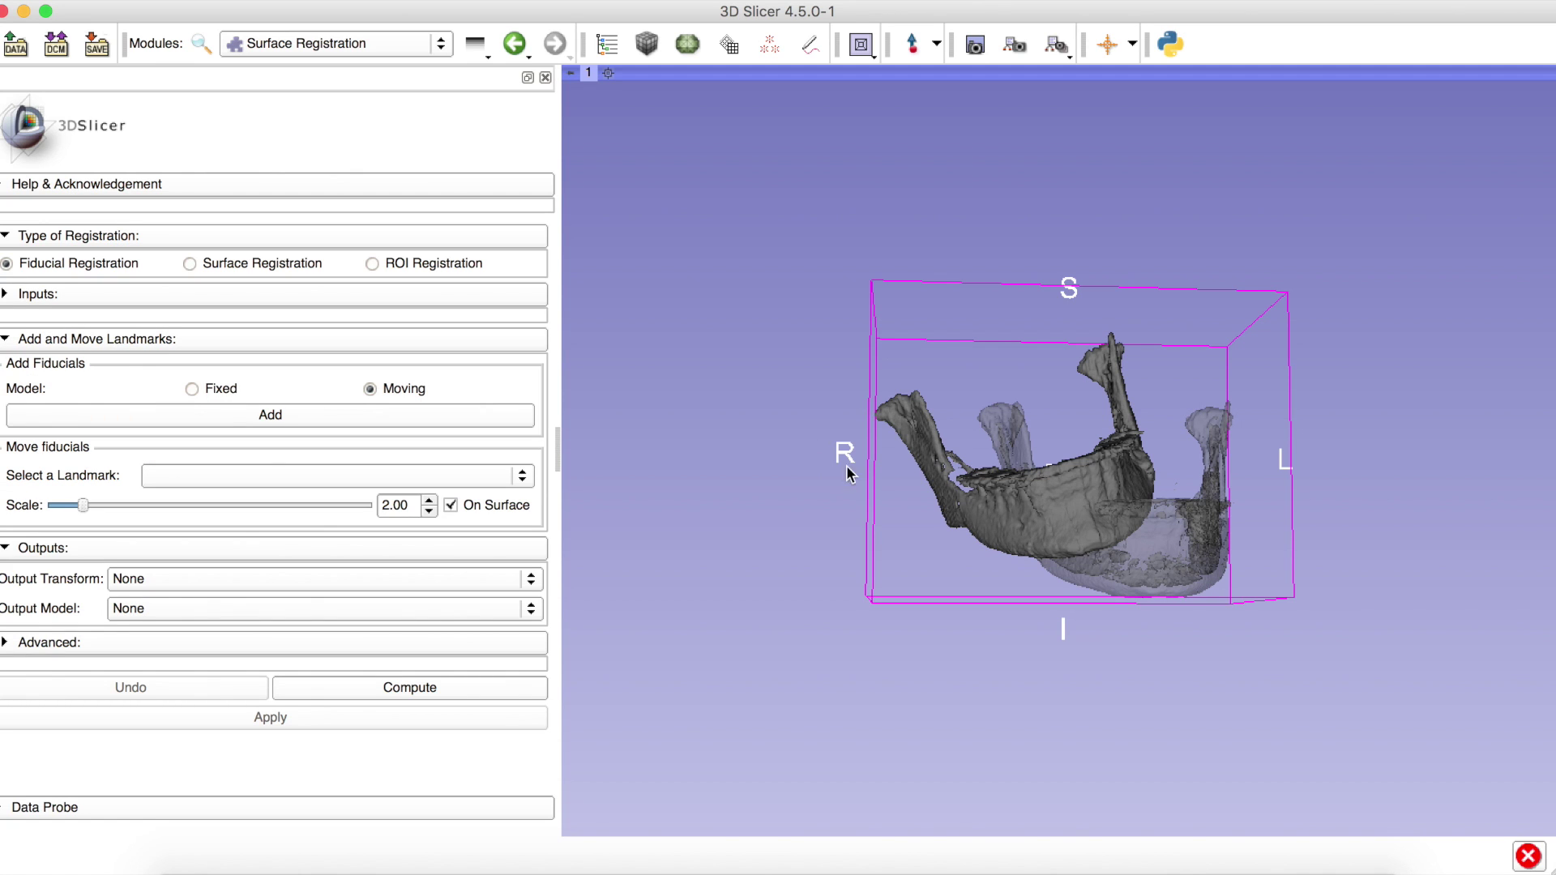
drag(750, 483, 912, 517)
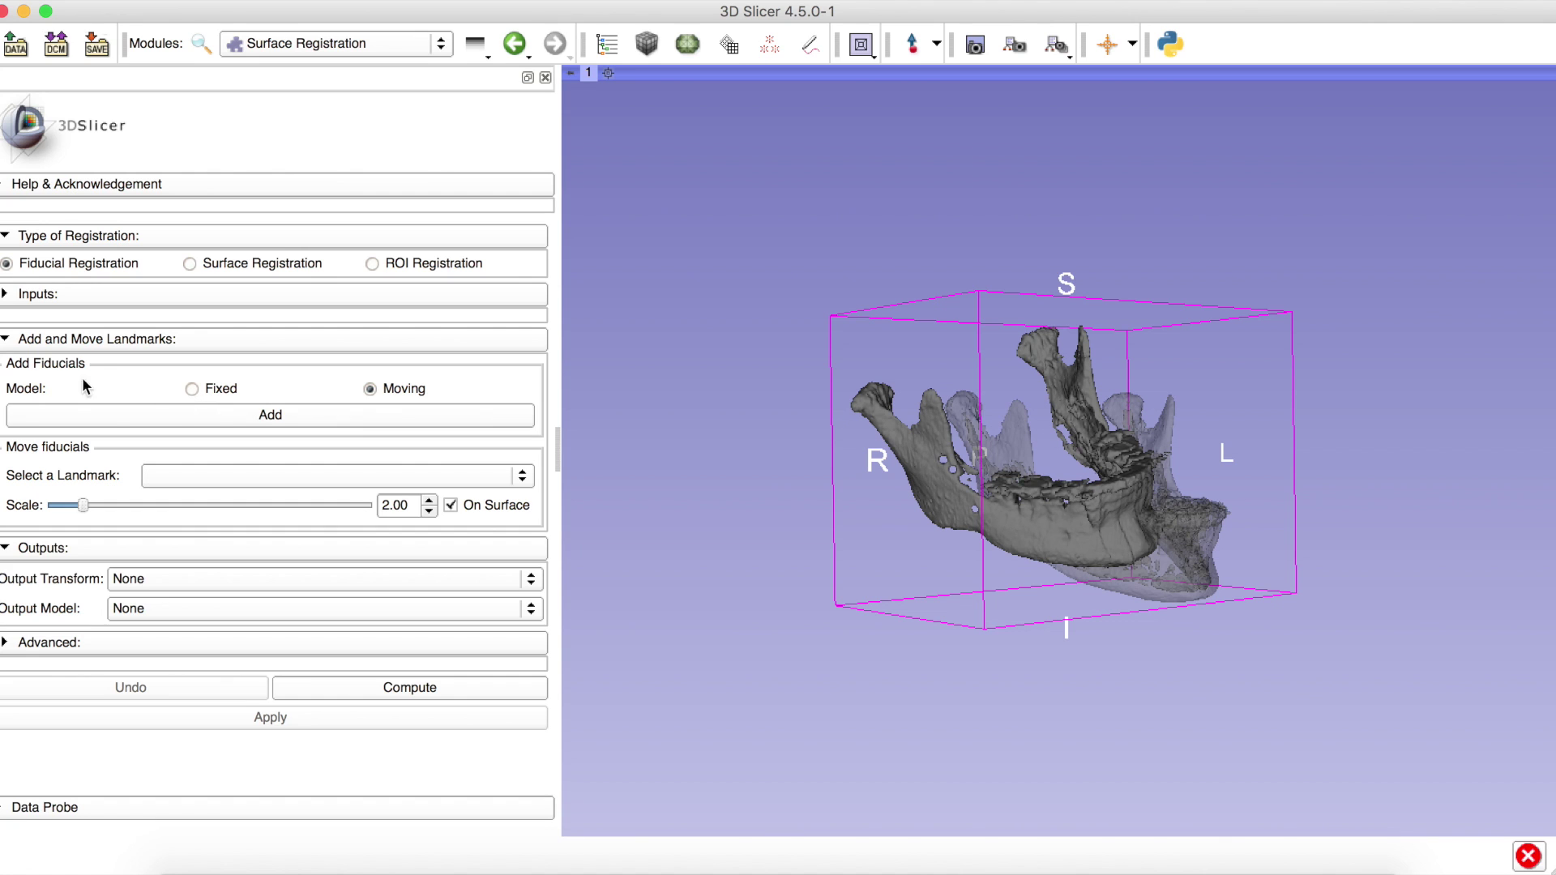
click(220, 388)
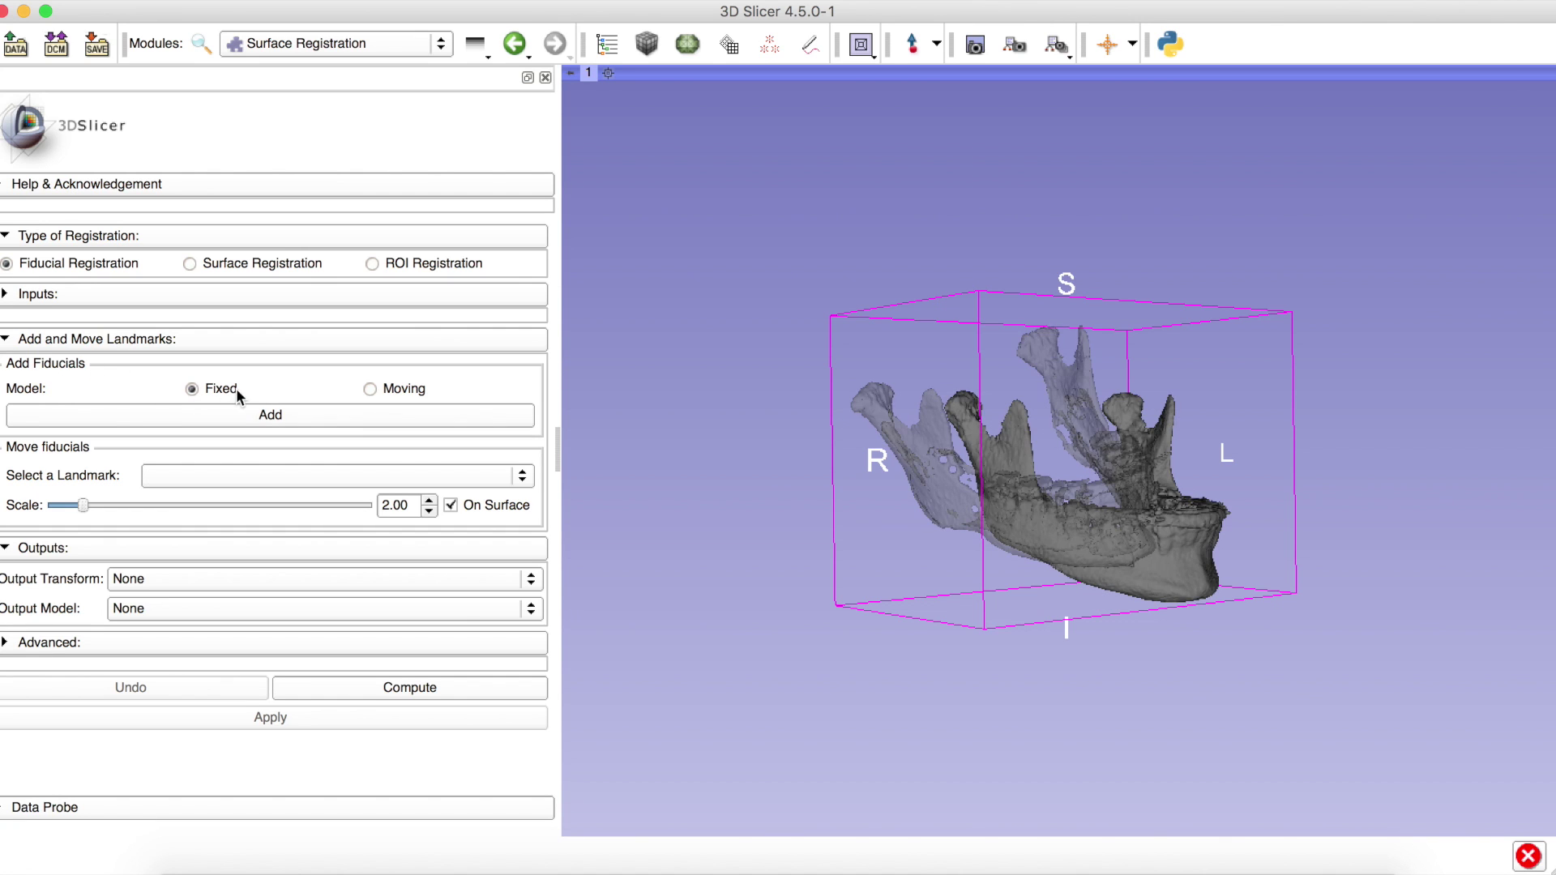
drag(843, 509, 618, 465)
click(371, 388)
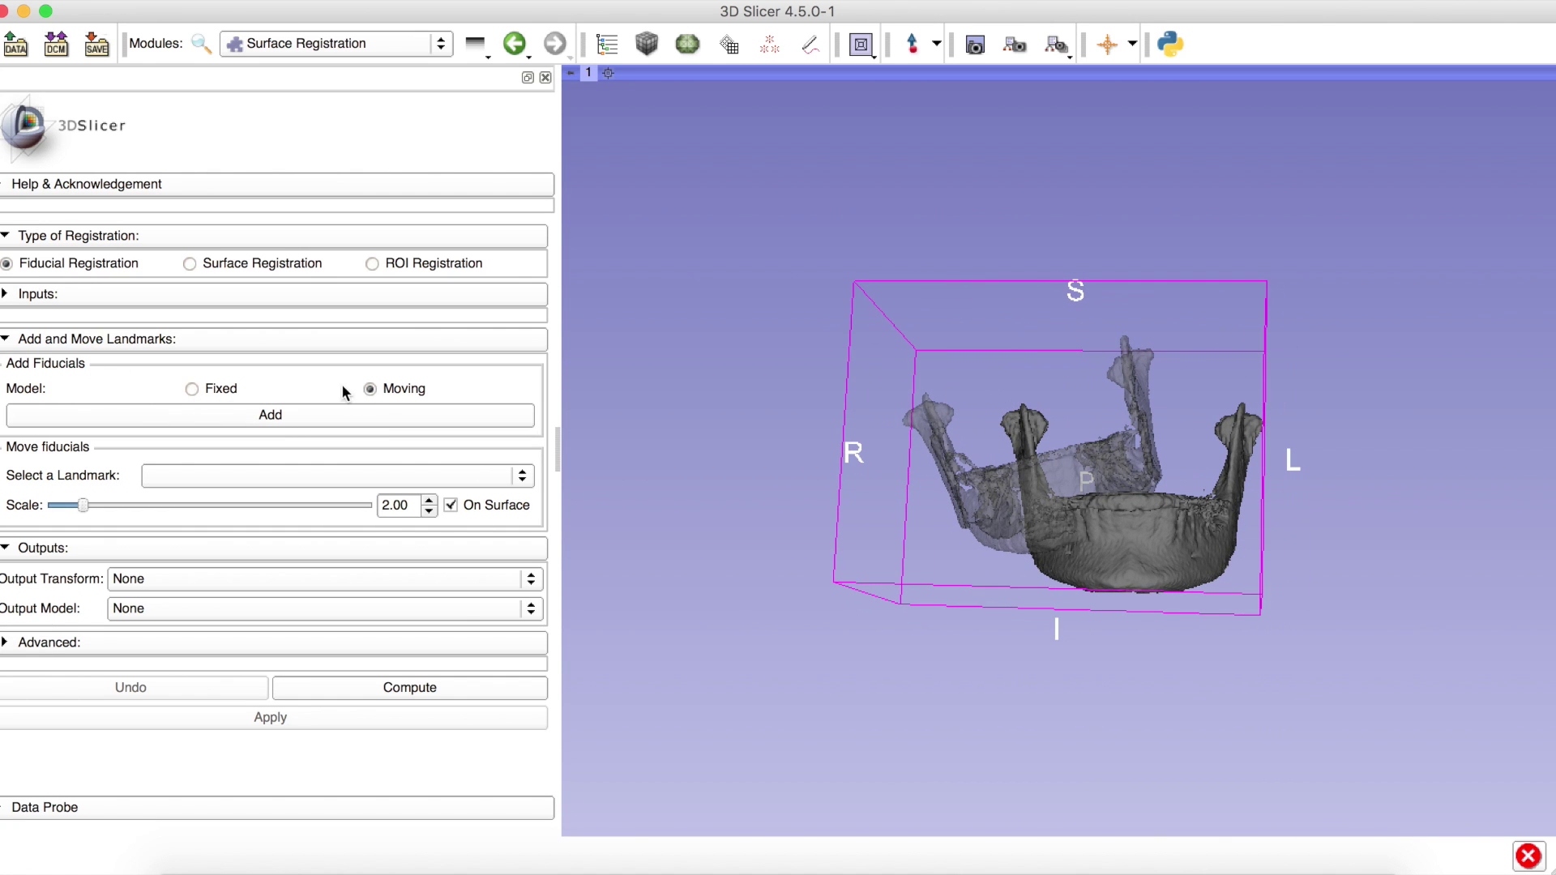
click(210, 389)
click(391, 391)
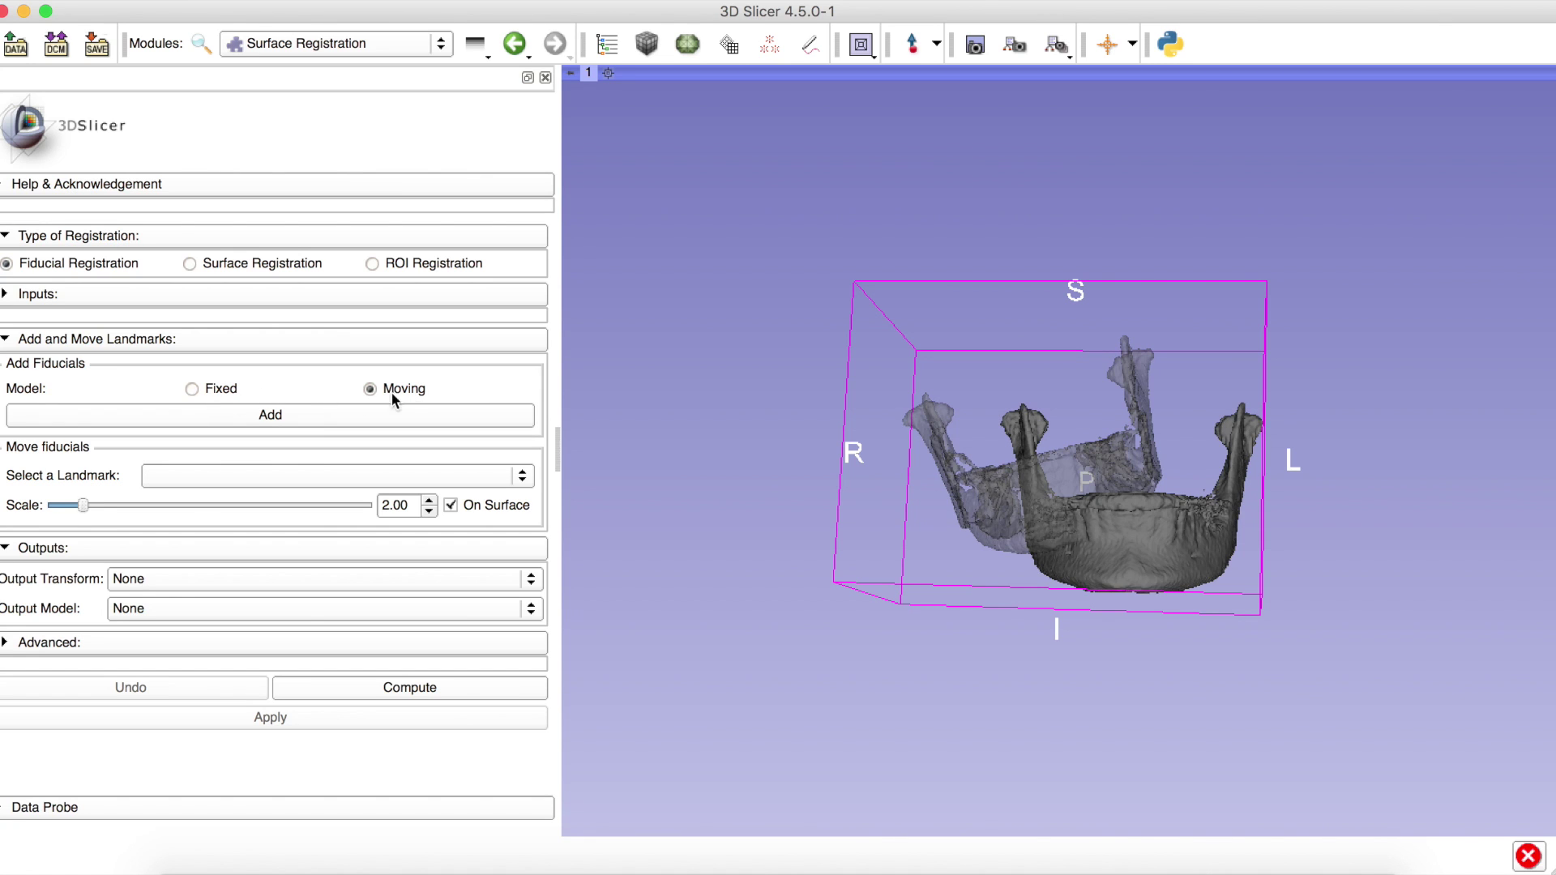
click(212, 387)
drag(1123, 566, 1046, 495)
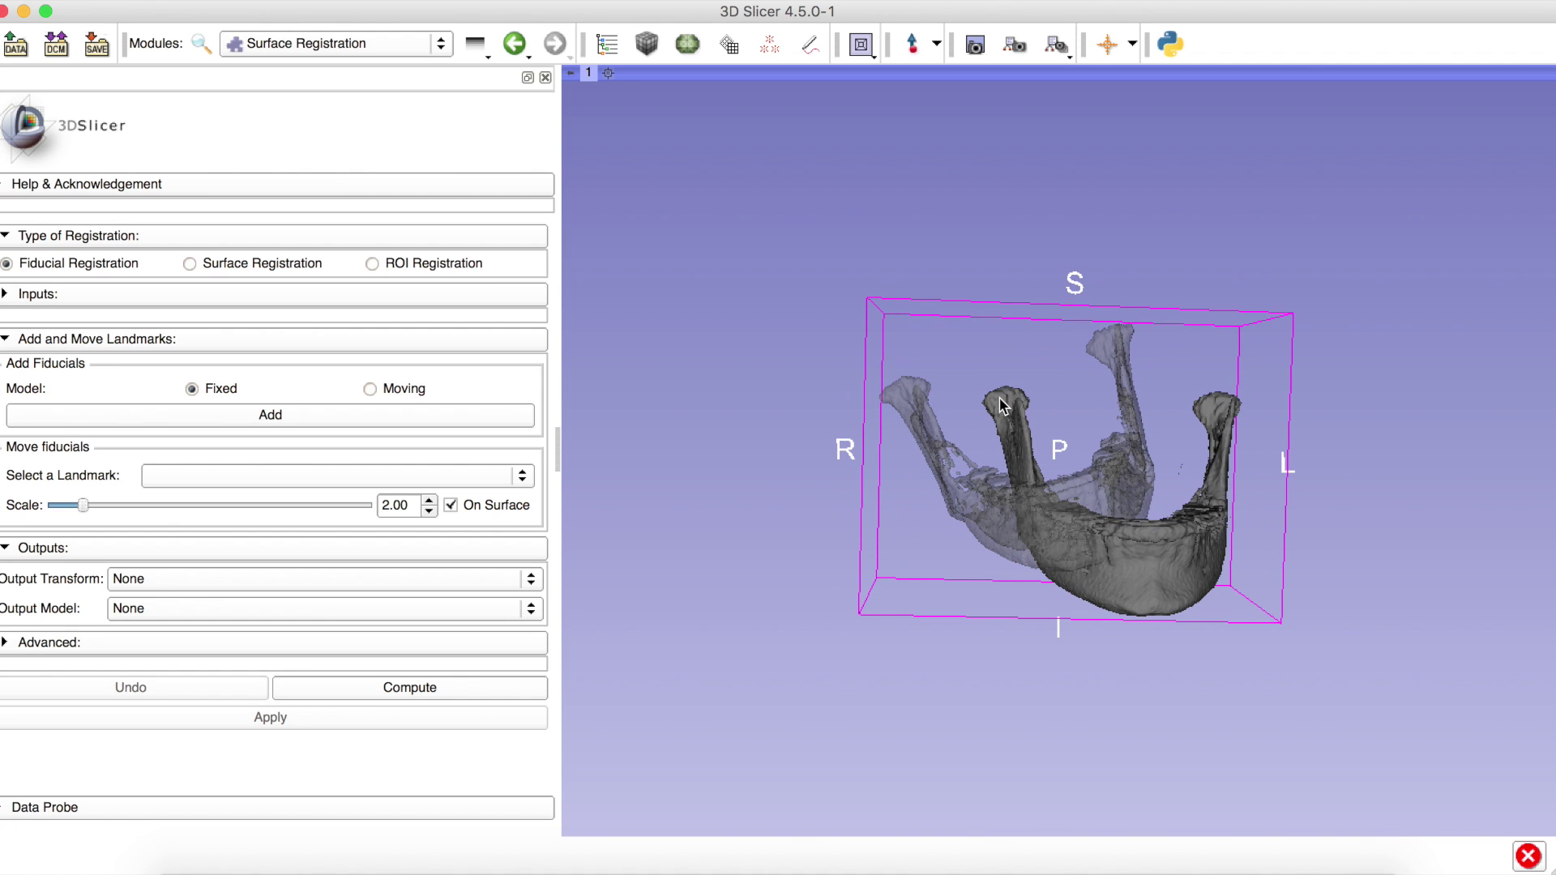
Place F2-1 on one condyle, F2-2 on the chin and F2-3 on the other condyle.
click(373, 416)
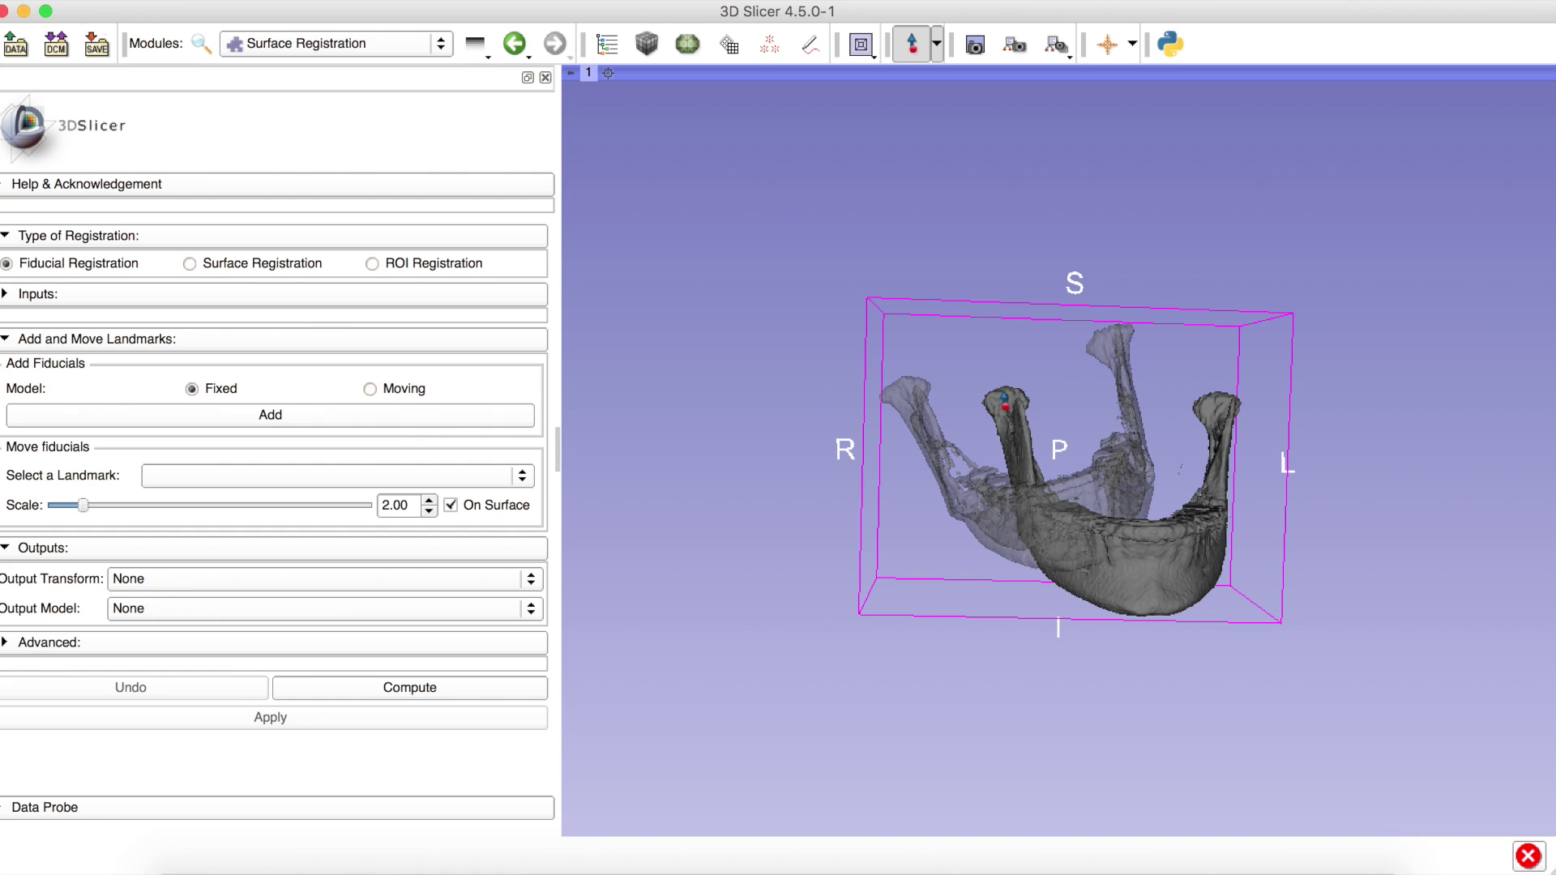
click(1004, 401)
drag(1048, 414, 1050, 513)
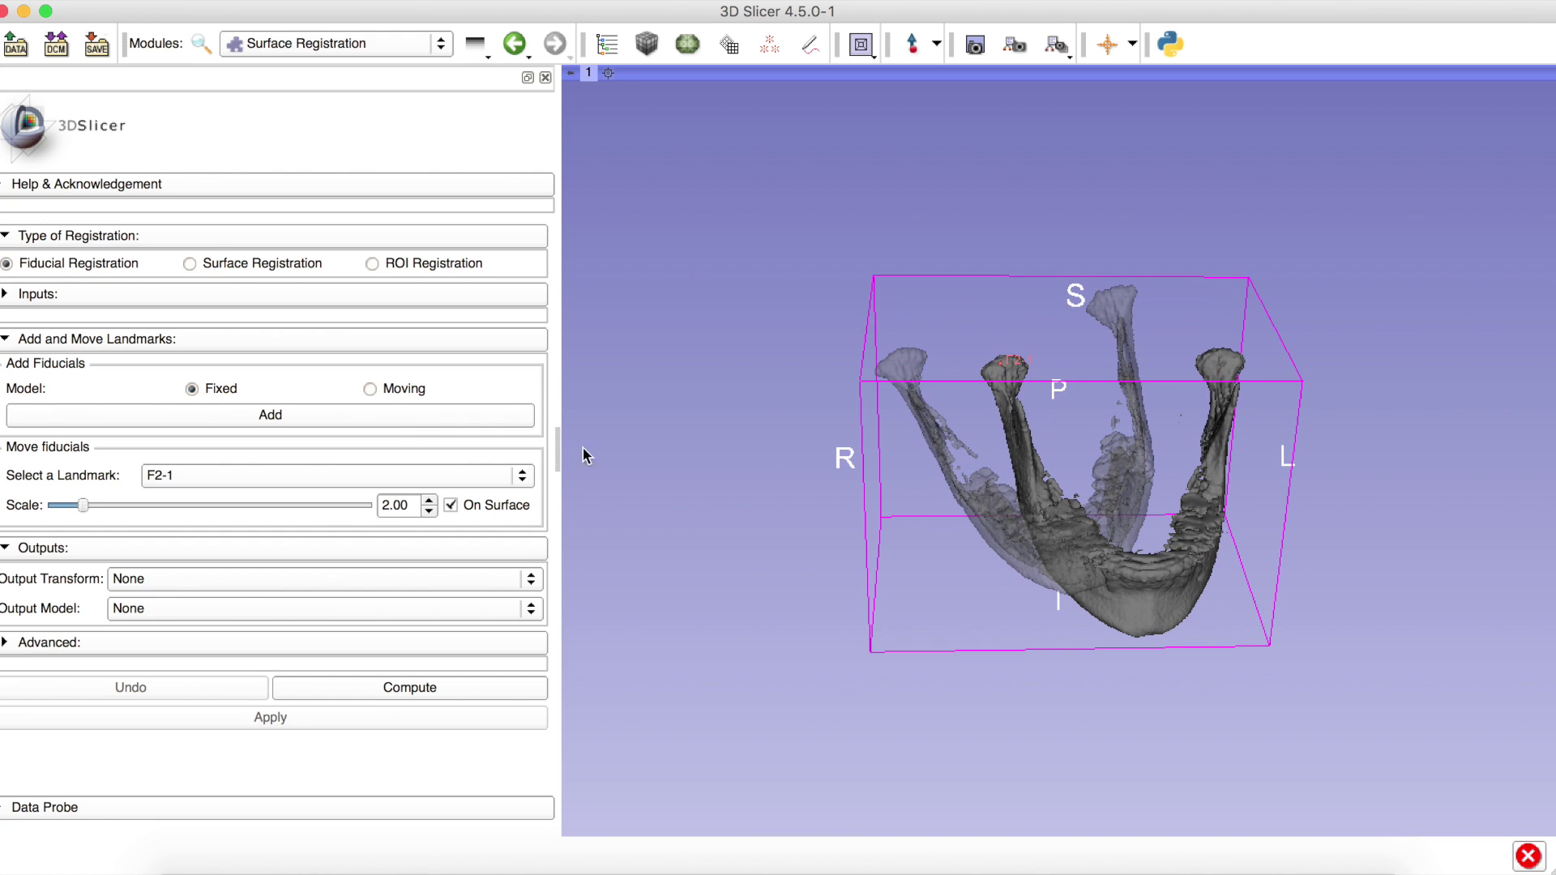
click(320, 421)
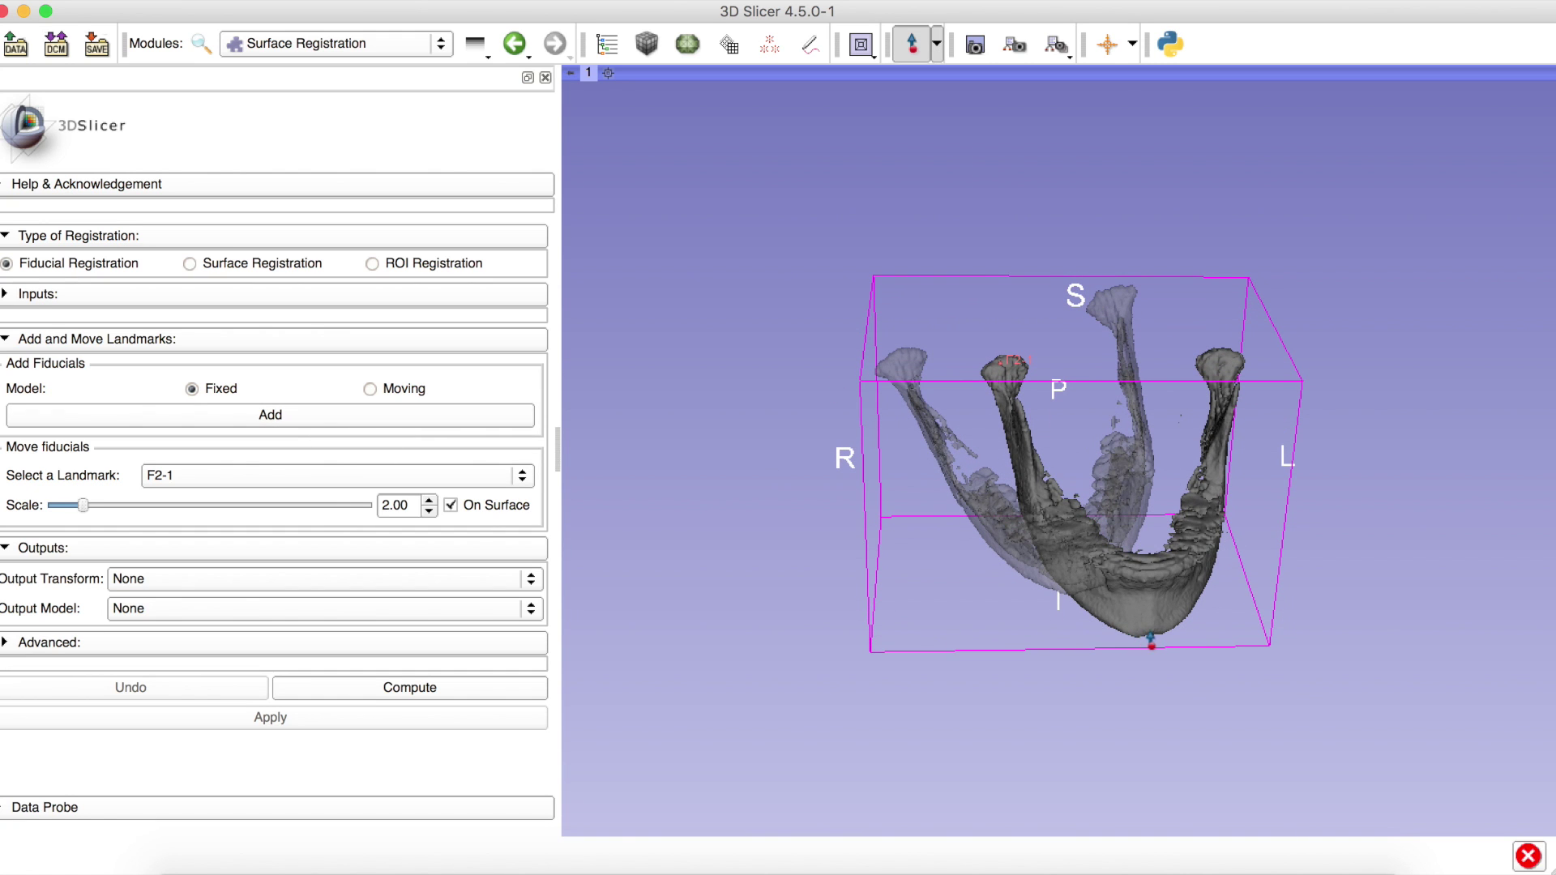
click(1150, 630)
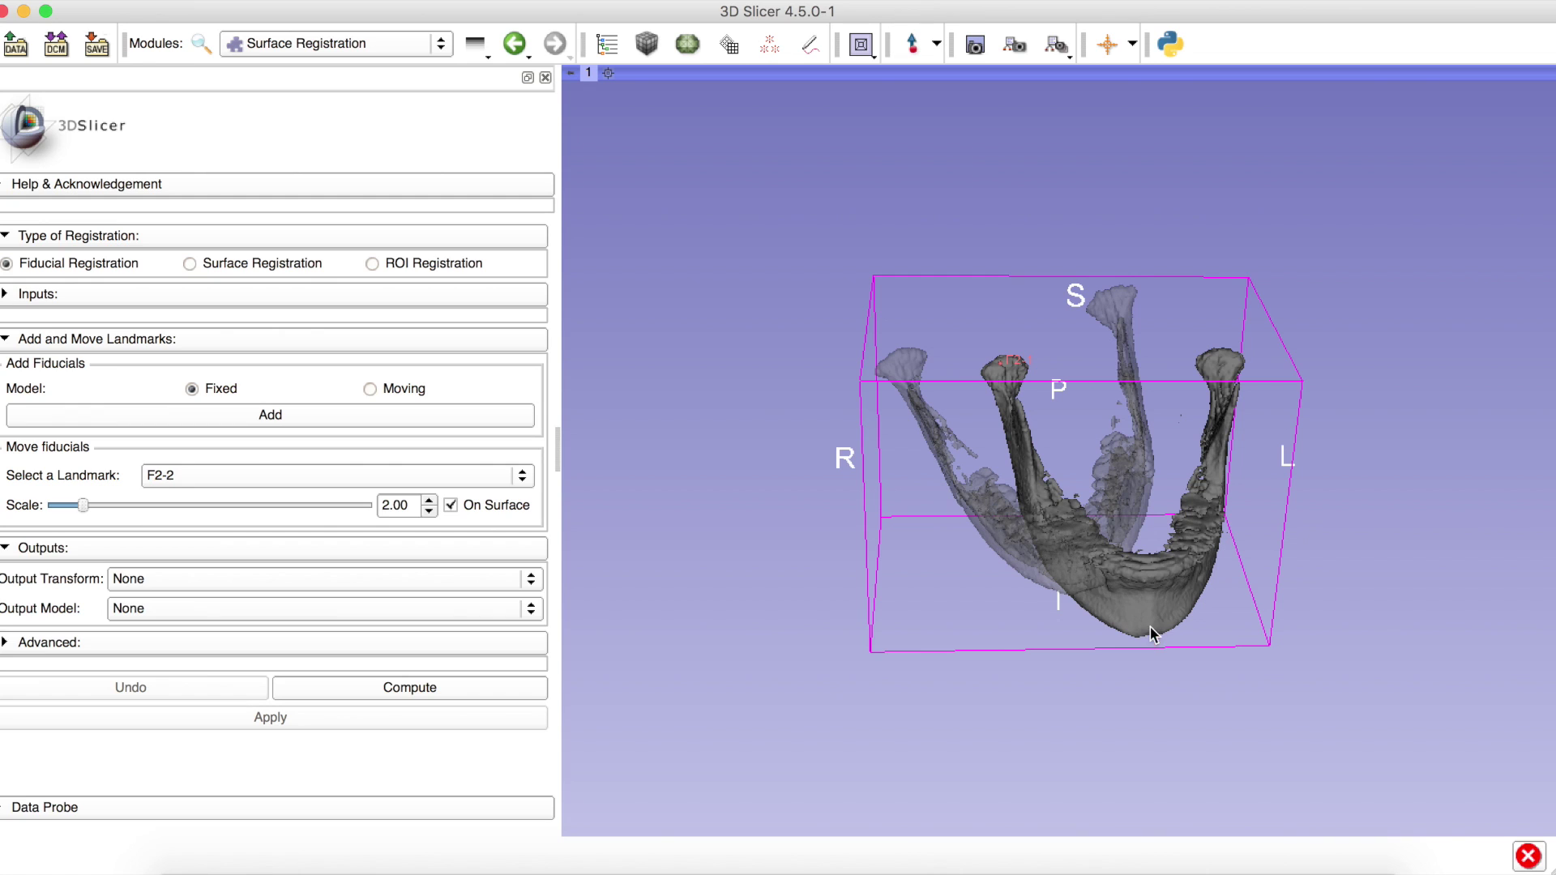
click(328, 420)
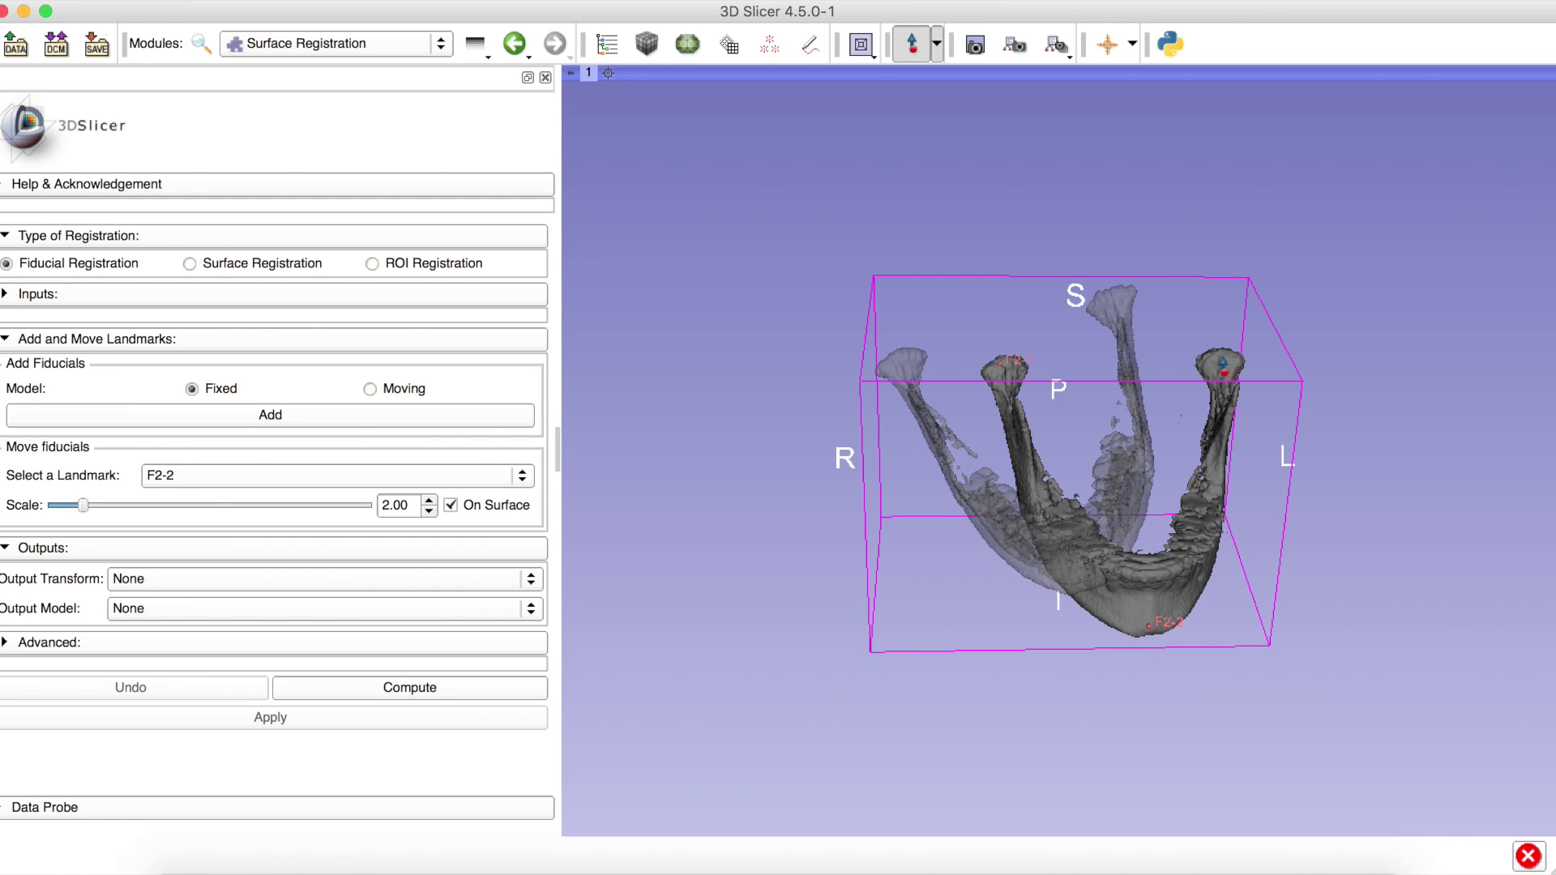
click(1224, 363)
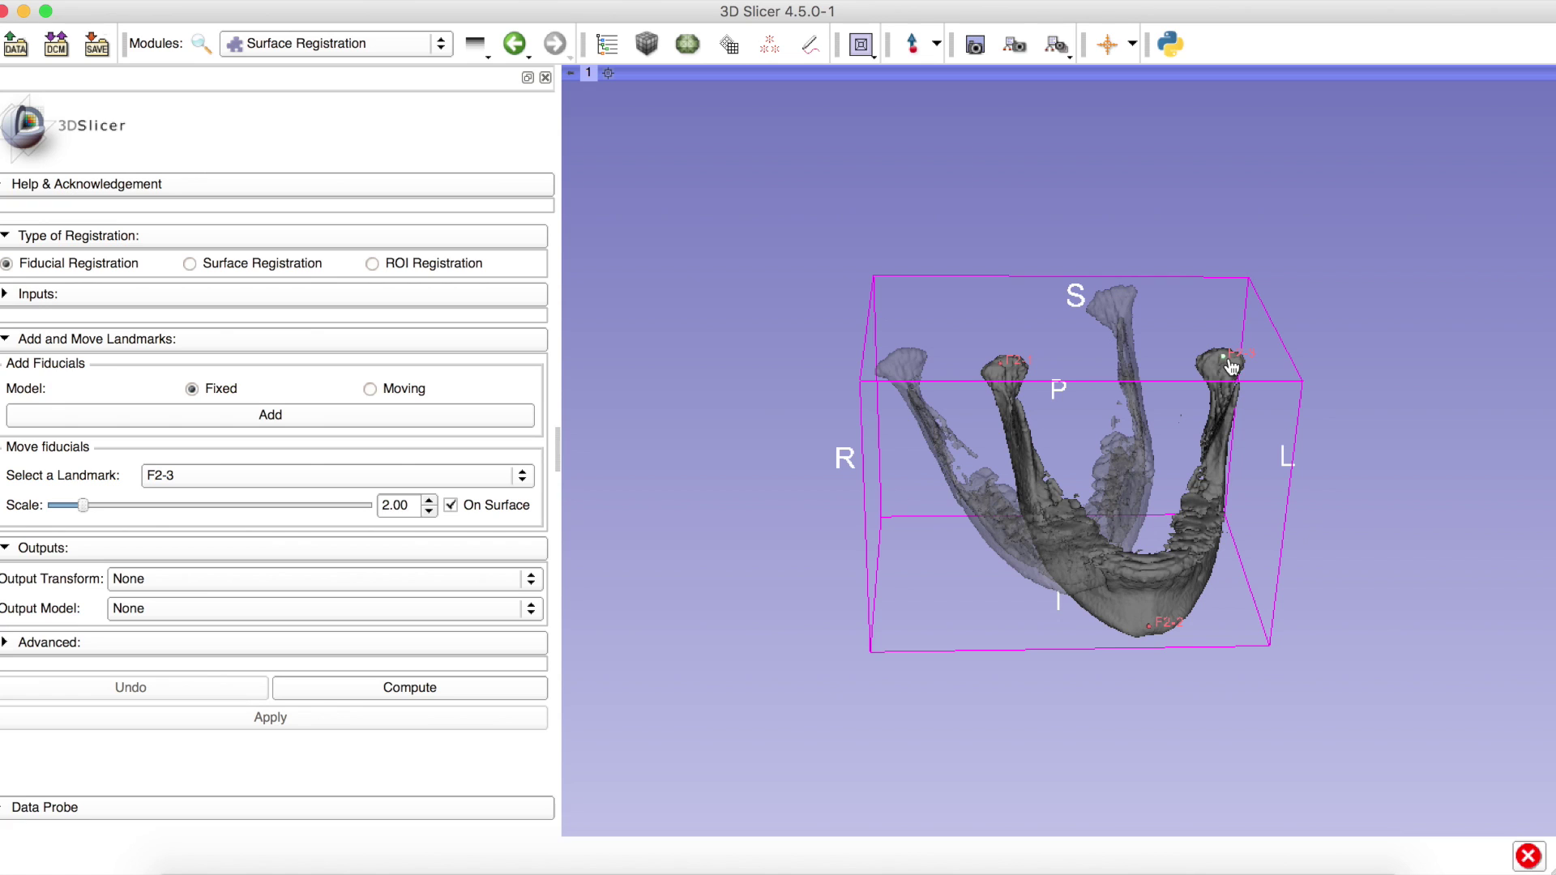
mouse_move(1232, 368)
mouse_down()
mouse_move(1203, 378)
mouse_move(1228, 364)
mouse_up()
Tilt the view slightly and select landmark F2-1 from the landmark list.
drag(835, 499, 838, 474)
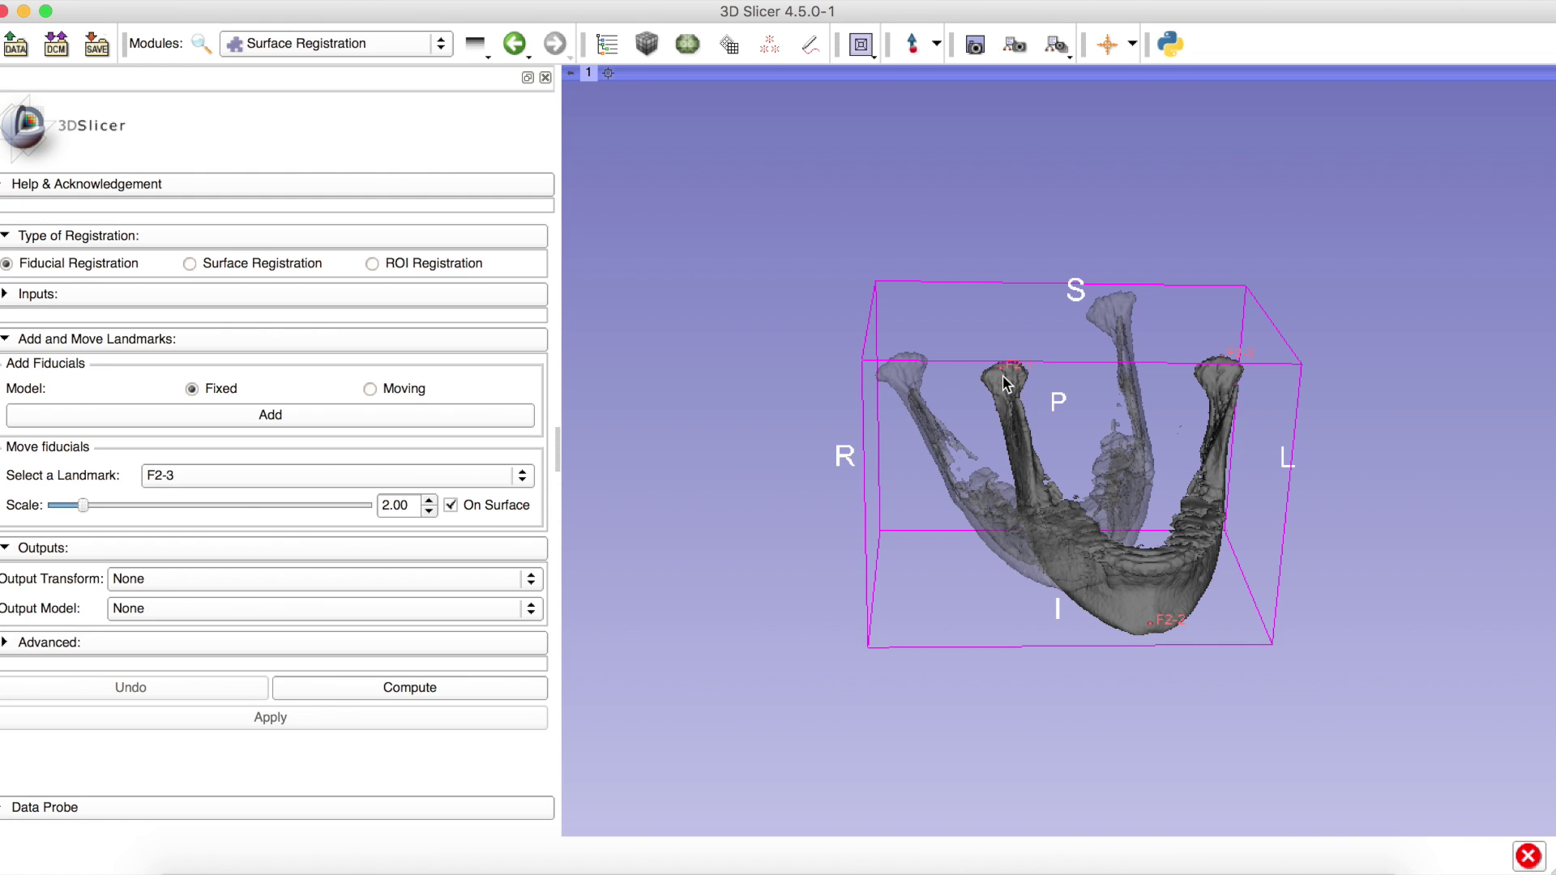
click(317, 475)
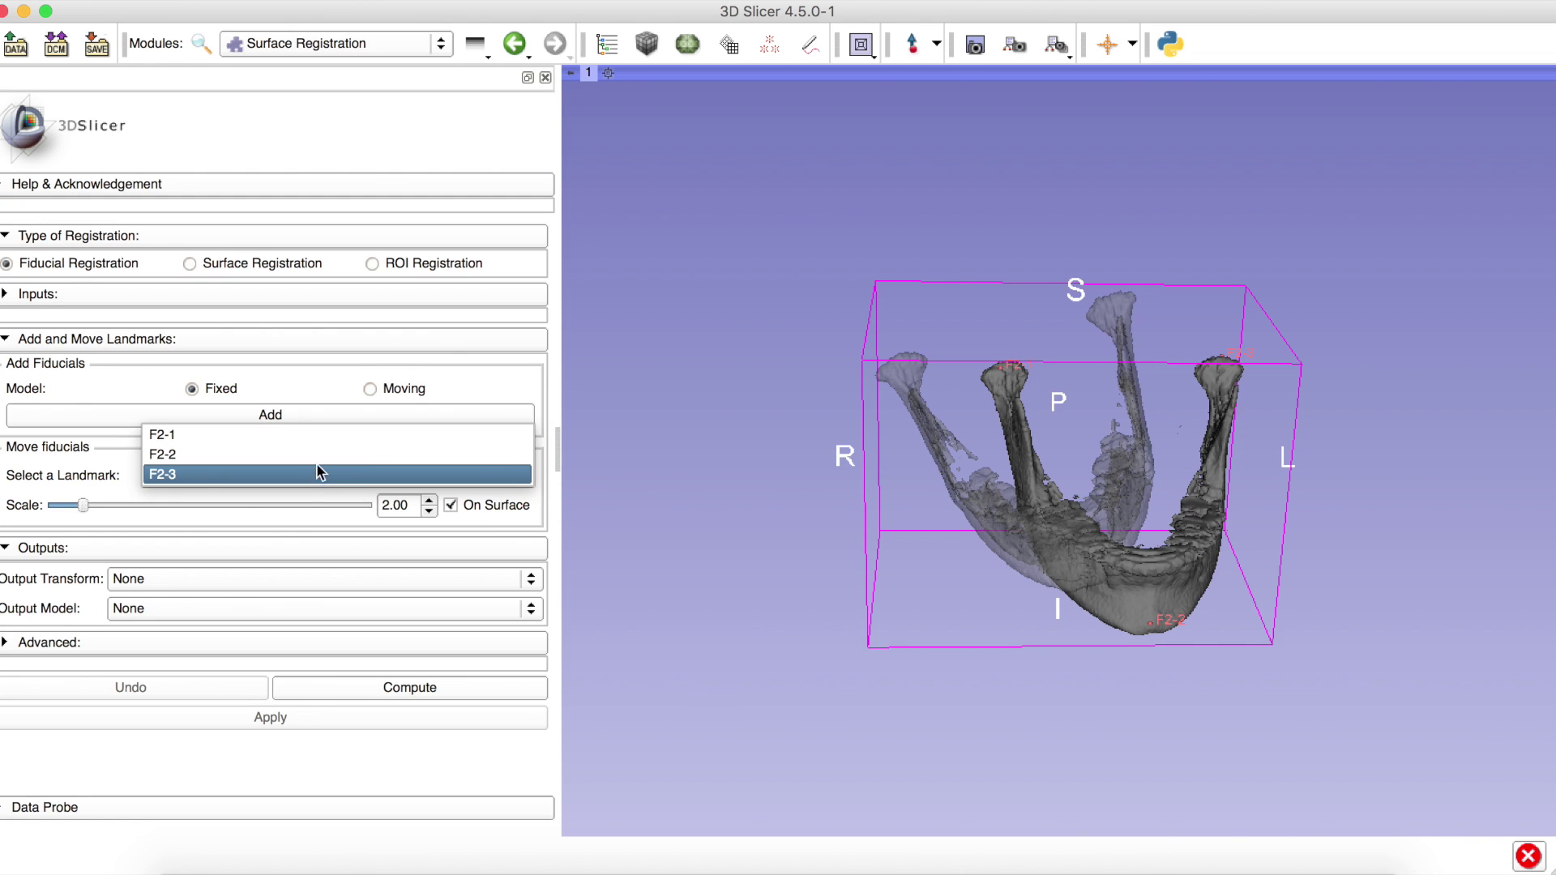
click(322, 437)
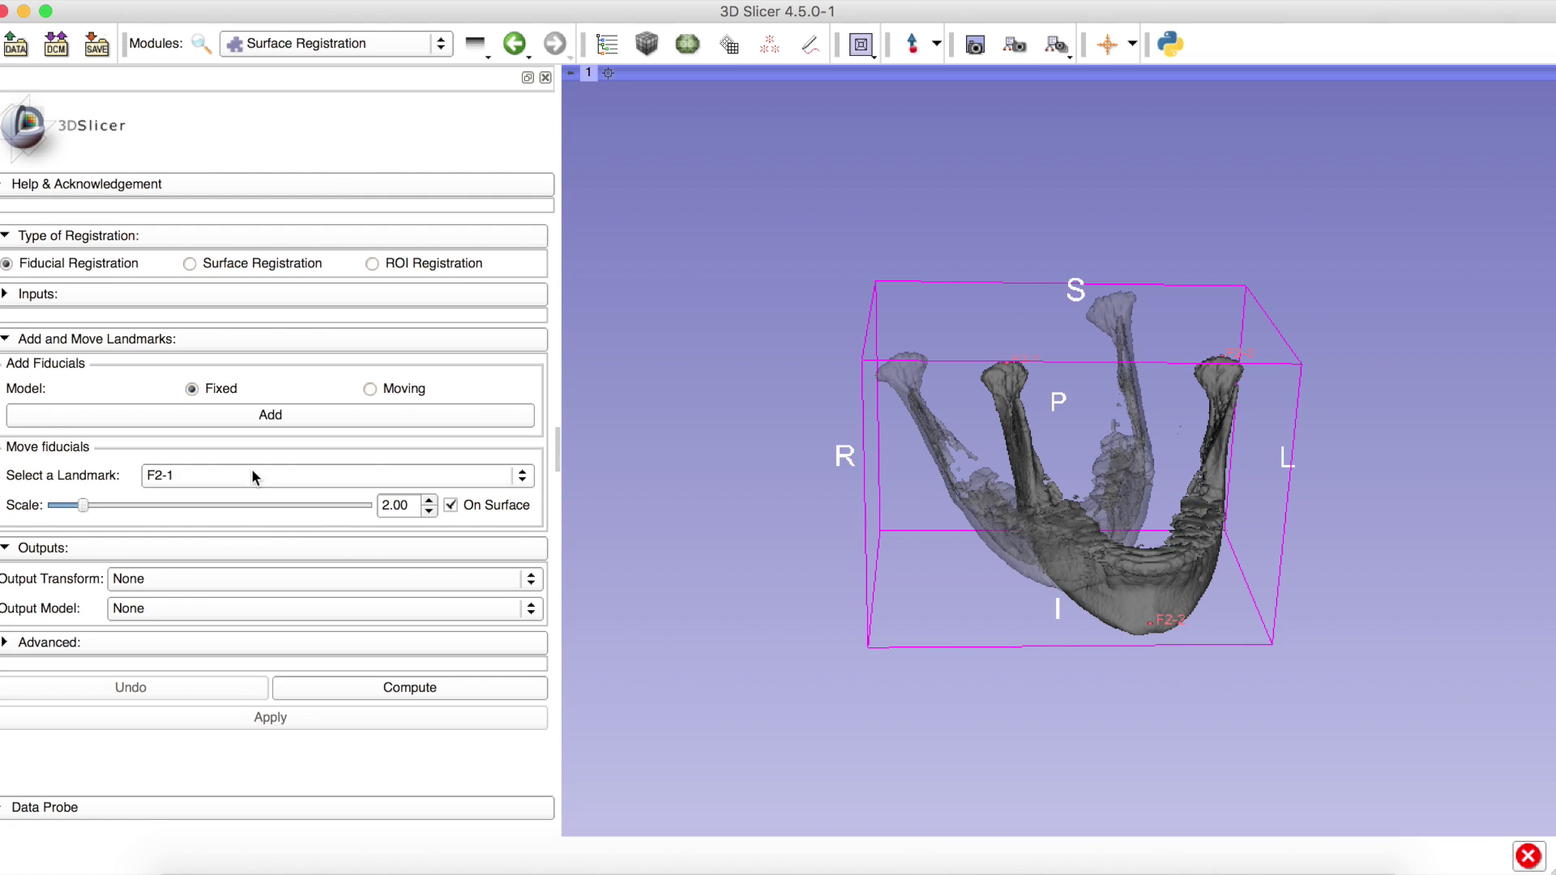
Target the moving model and place landmark F1-1 on its condyle.
click(387, 390)
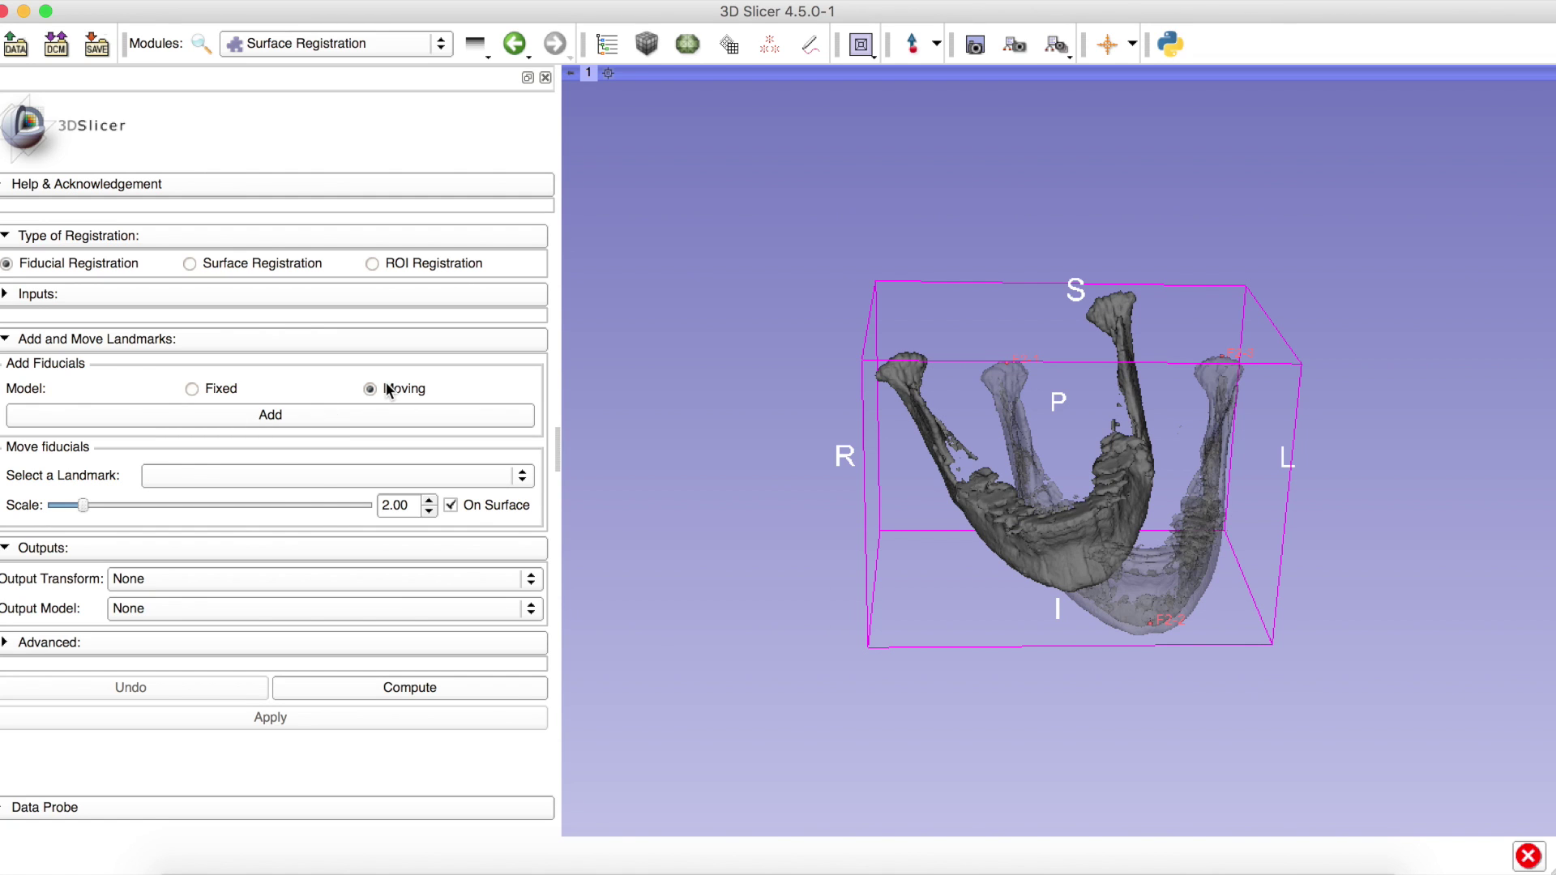
click(288, 415)
click(897, 369)
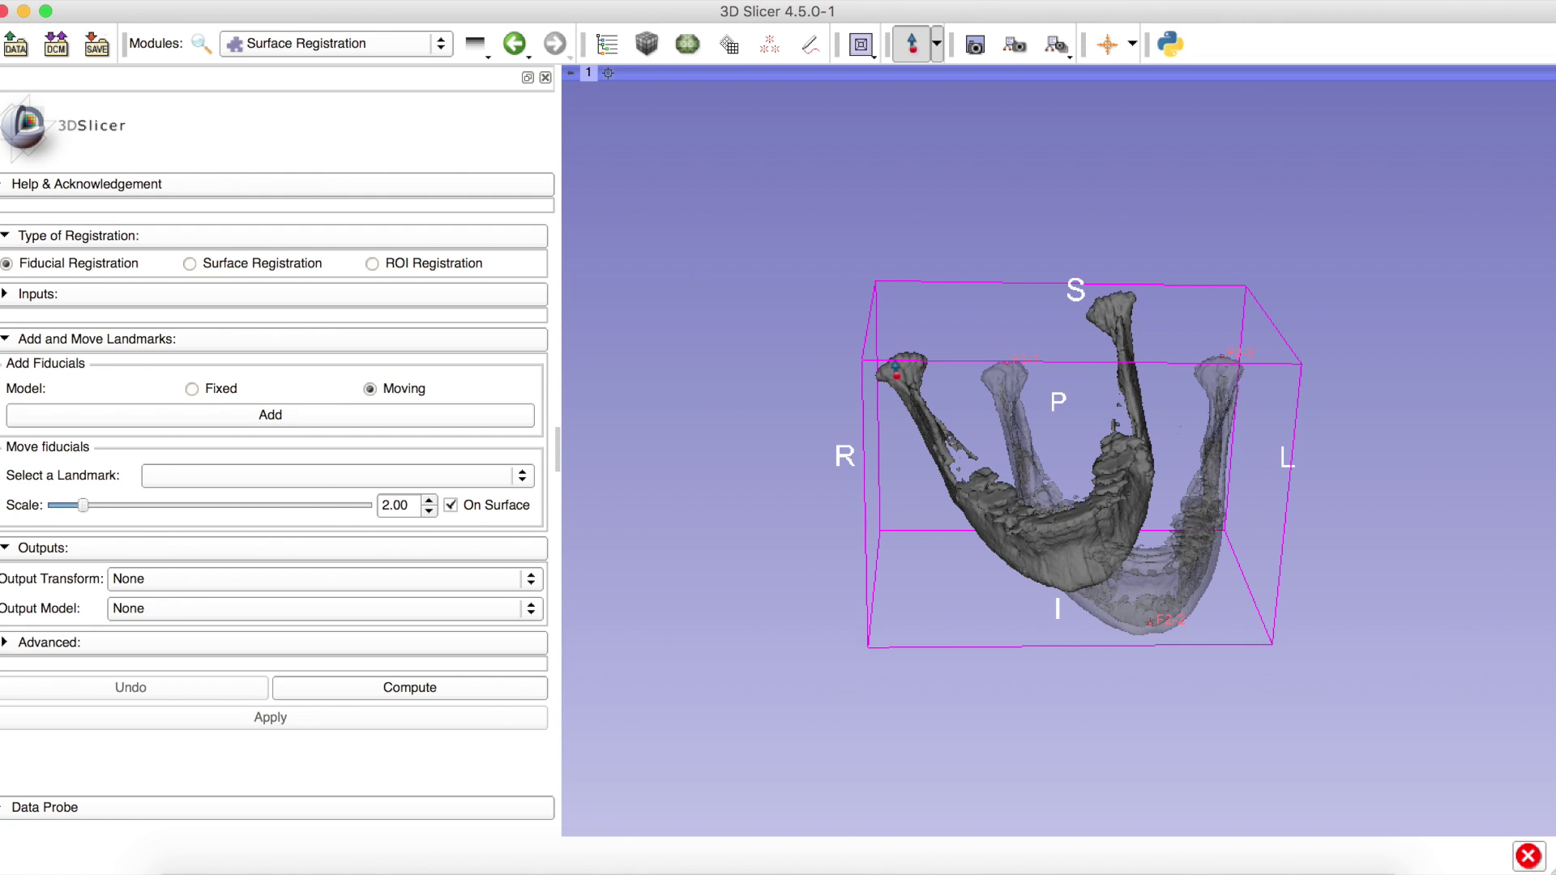
click(896, 366)
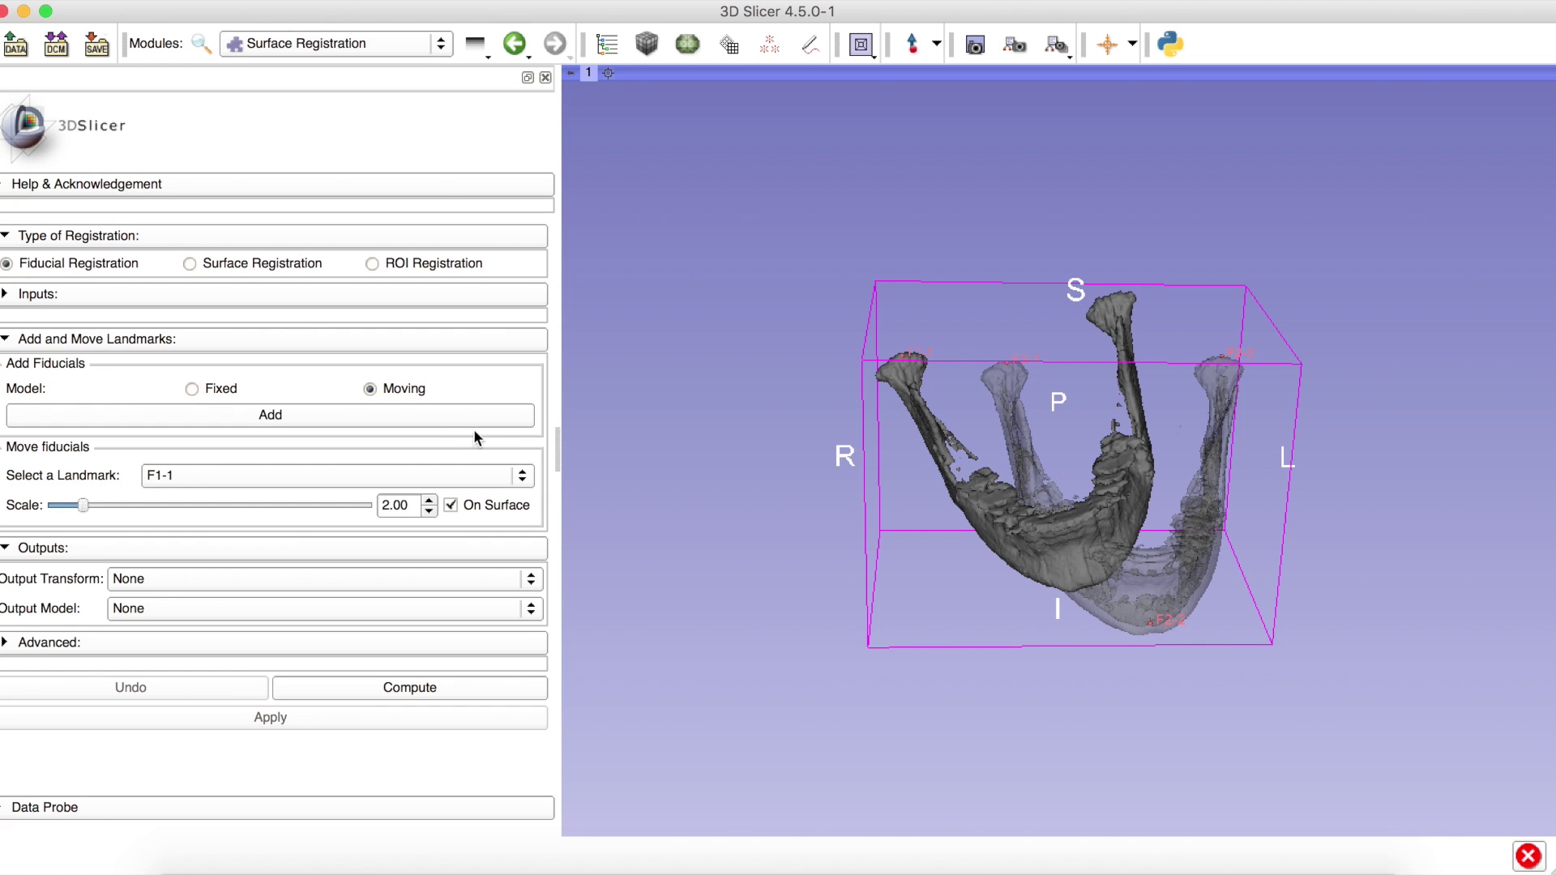
Place F1-2 on the moving mandible and F1-3 on the condyle tip, adjusting marker size.
click(437, 414)
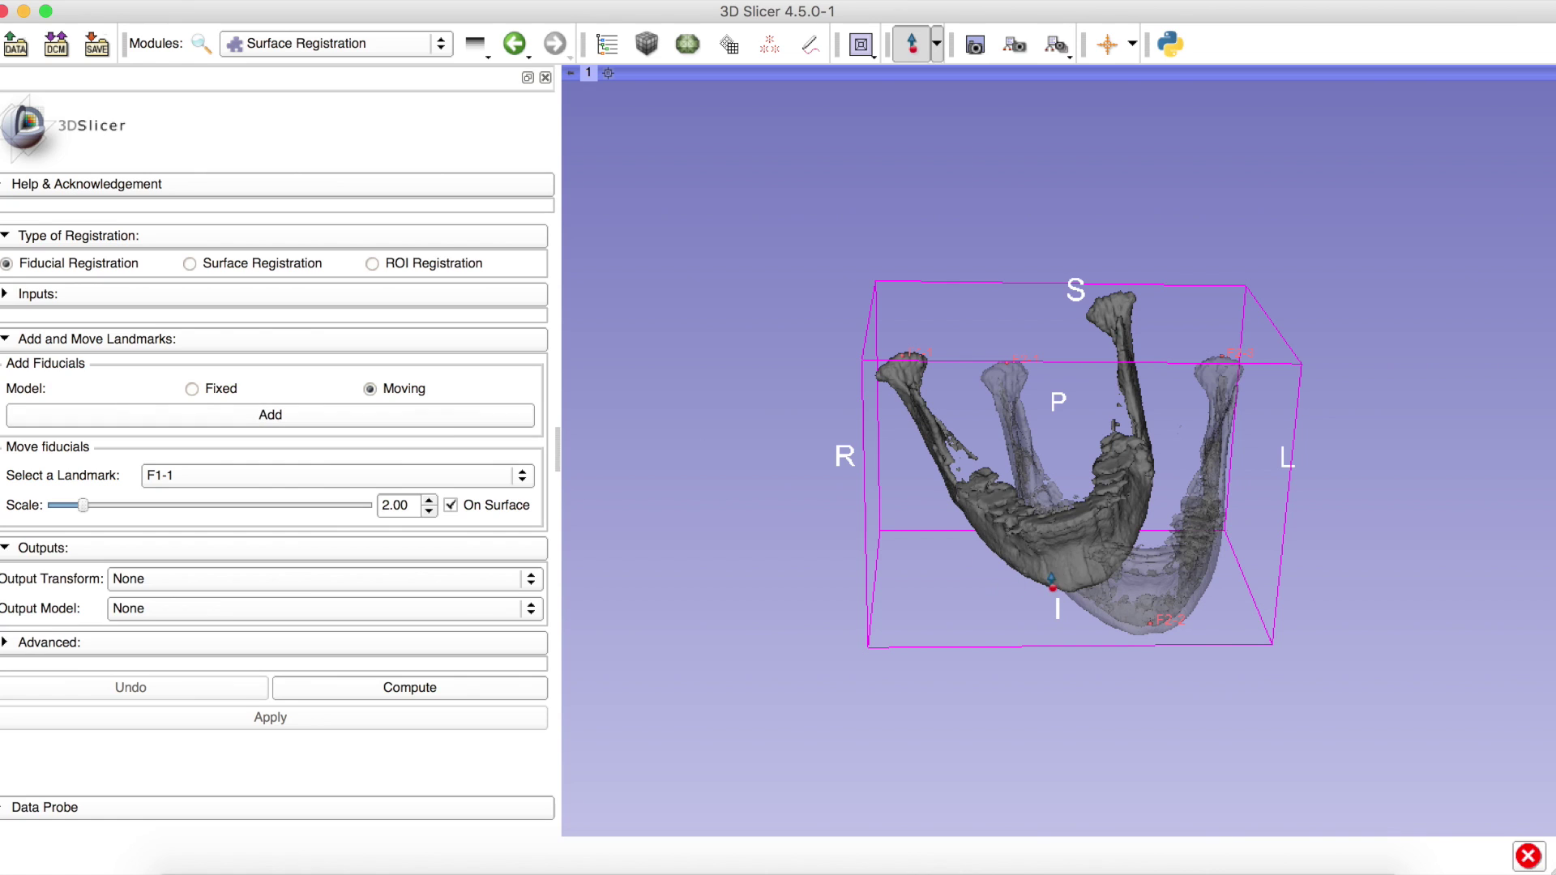
click(1091, 592)
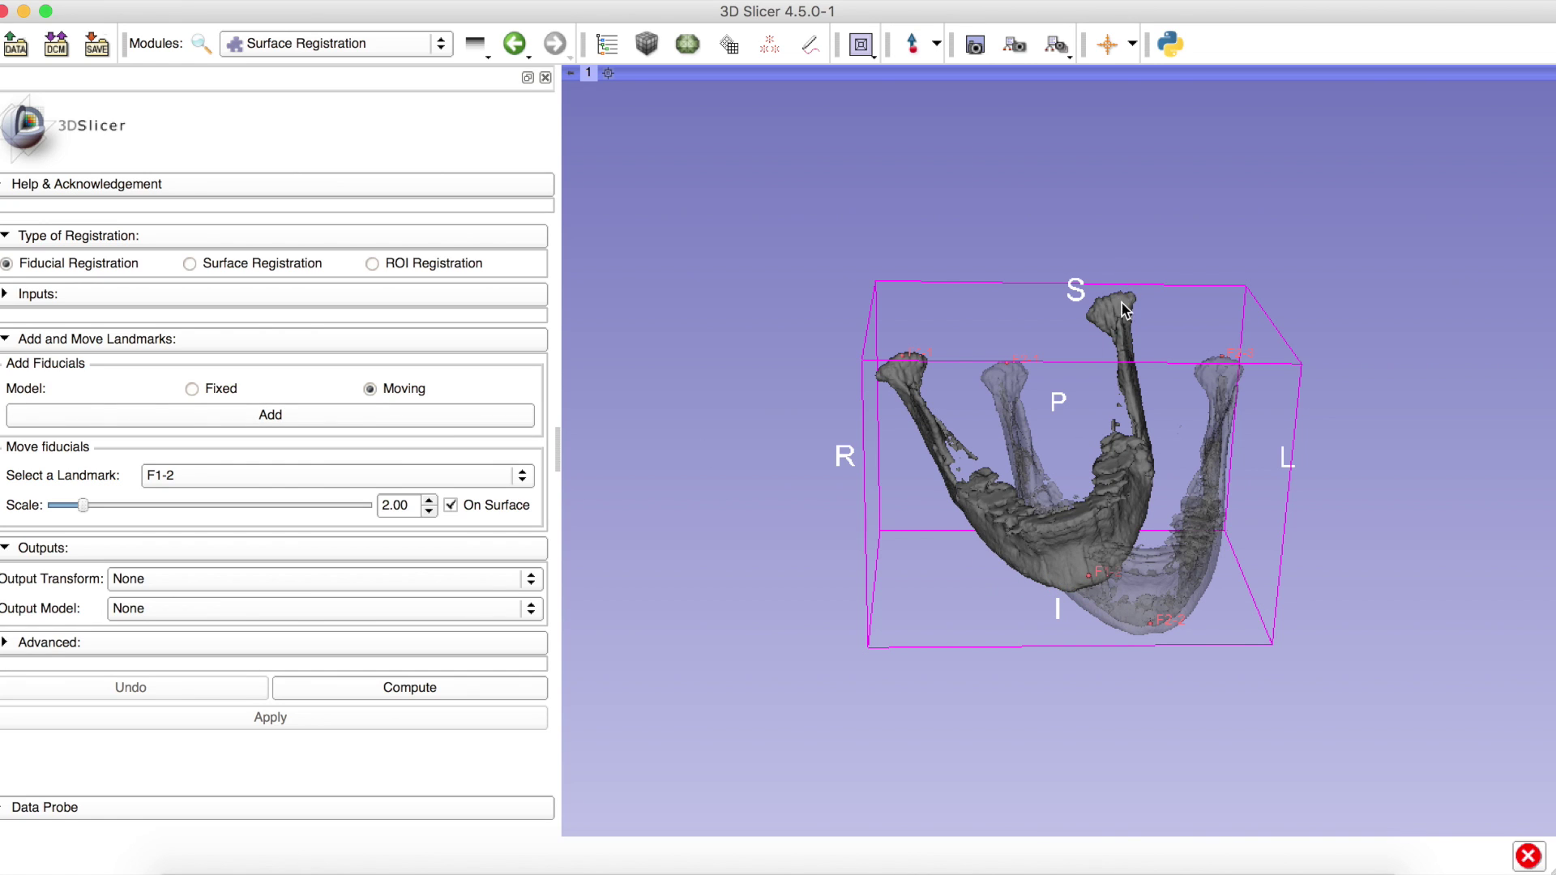
click(303, 432)
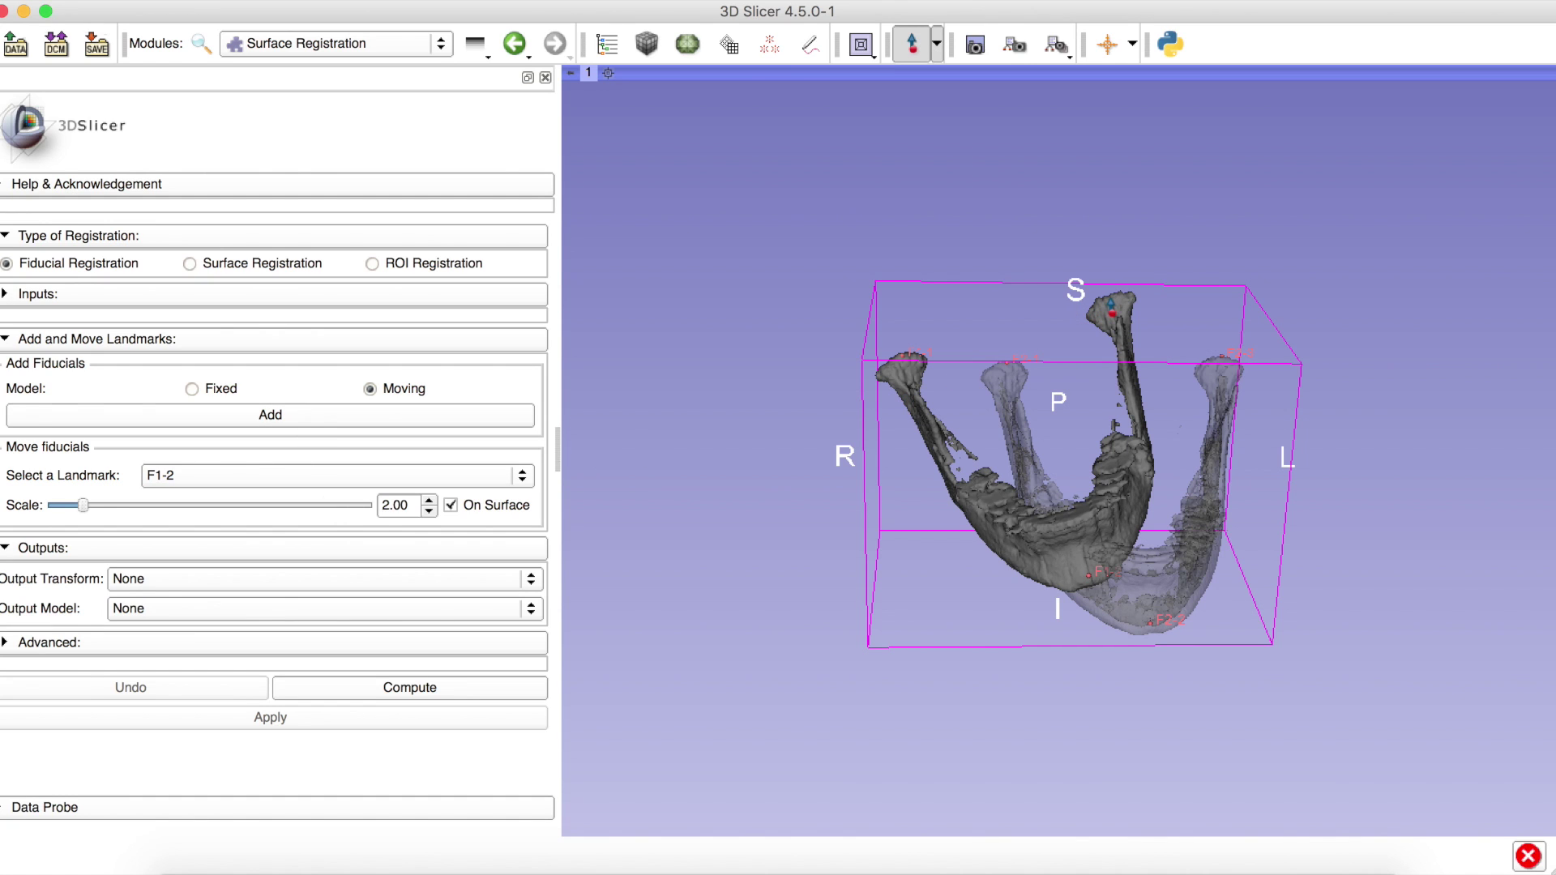
click(1110, 311)
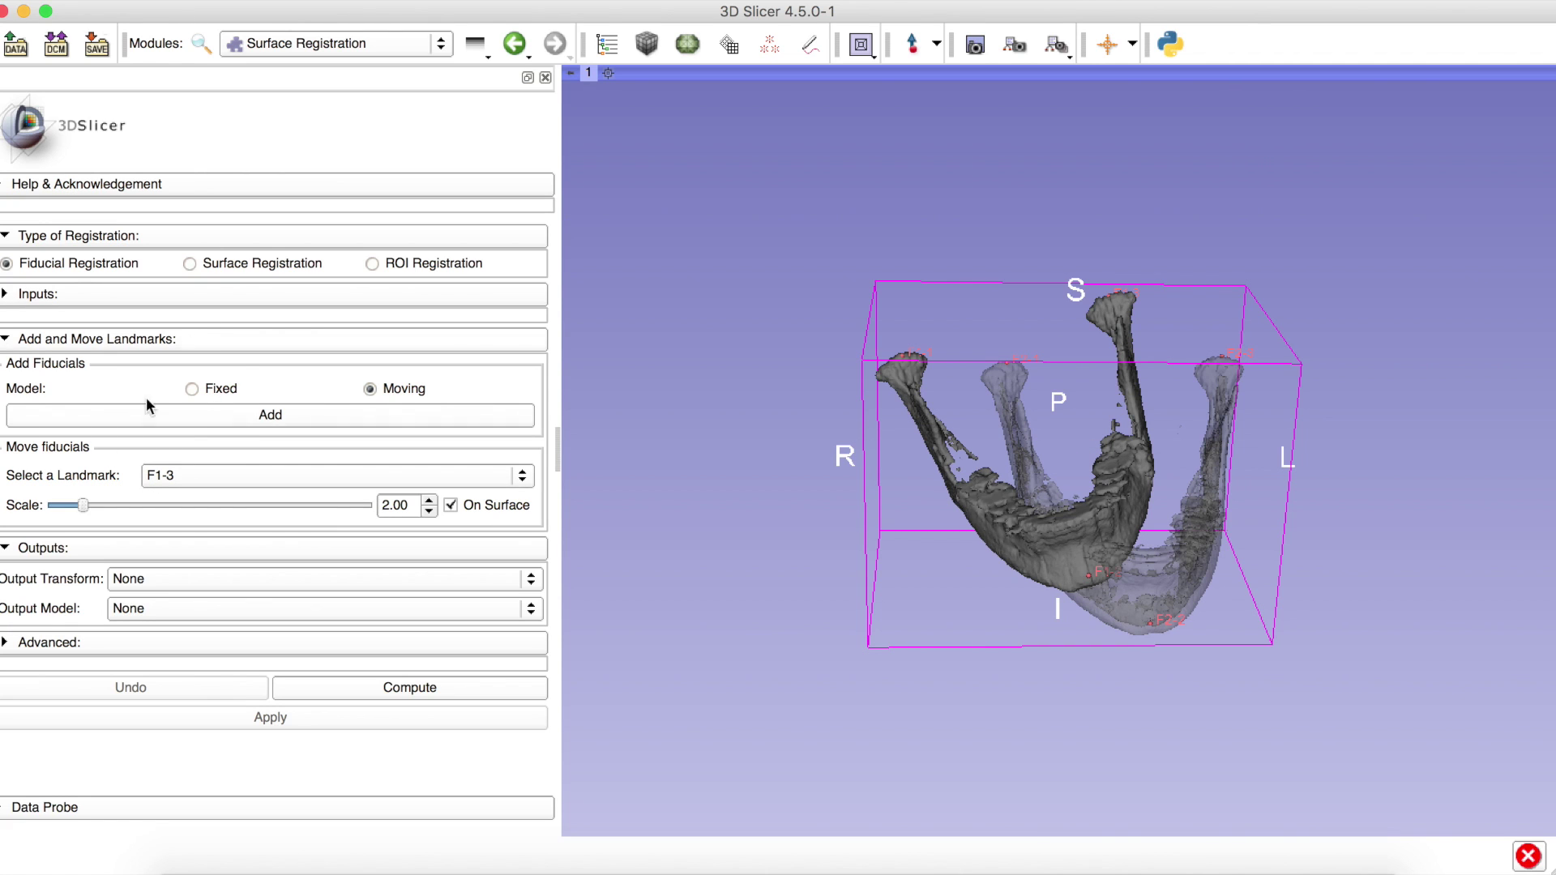
mouse_move(79, 502)
mouse_down()
mouse_move(53, 505)
mouse_move(147, 503)
mouse_move(64, 510)
mouse_move(106, 510)
mouse_move(81, 513)
mouse_up()
Create the output transform 'FiducialRegistrationTransform' and compute the landmark registration.
click(67, 342)
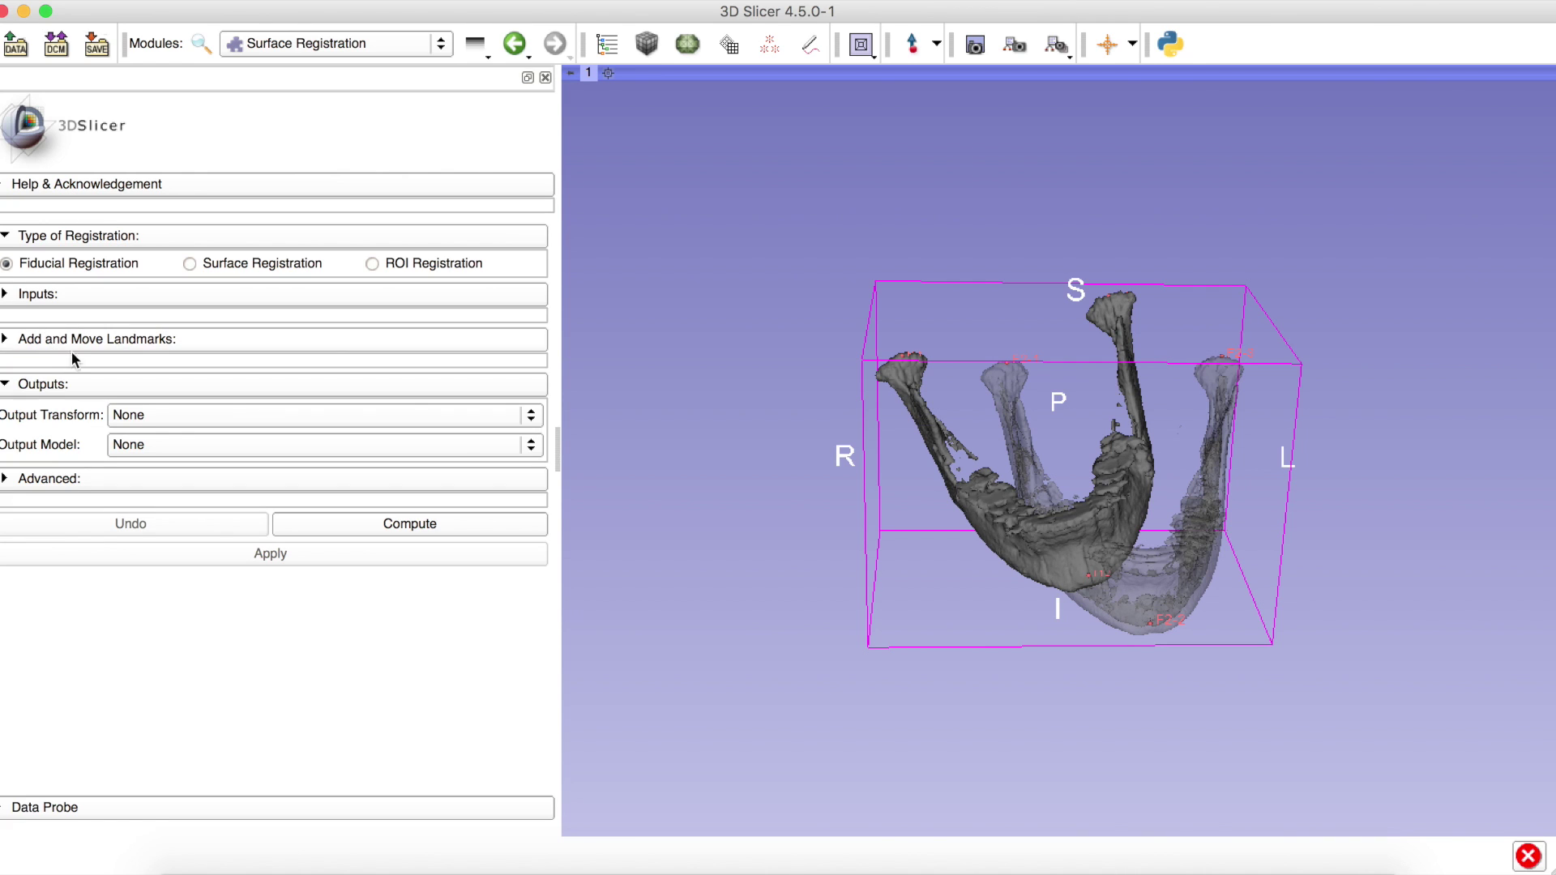
click(215, 413)
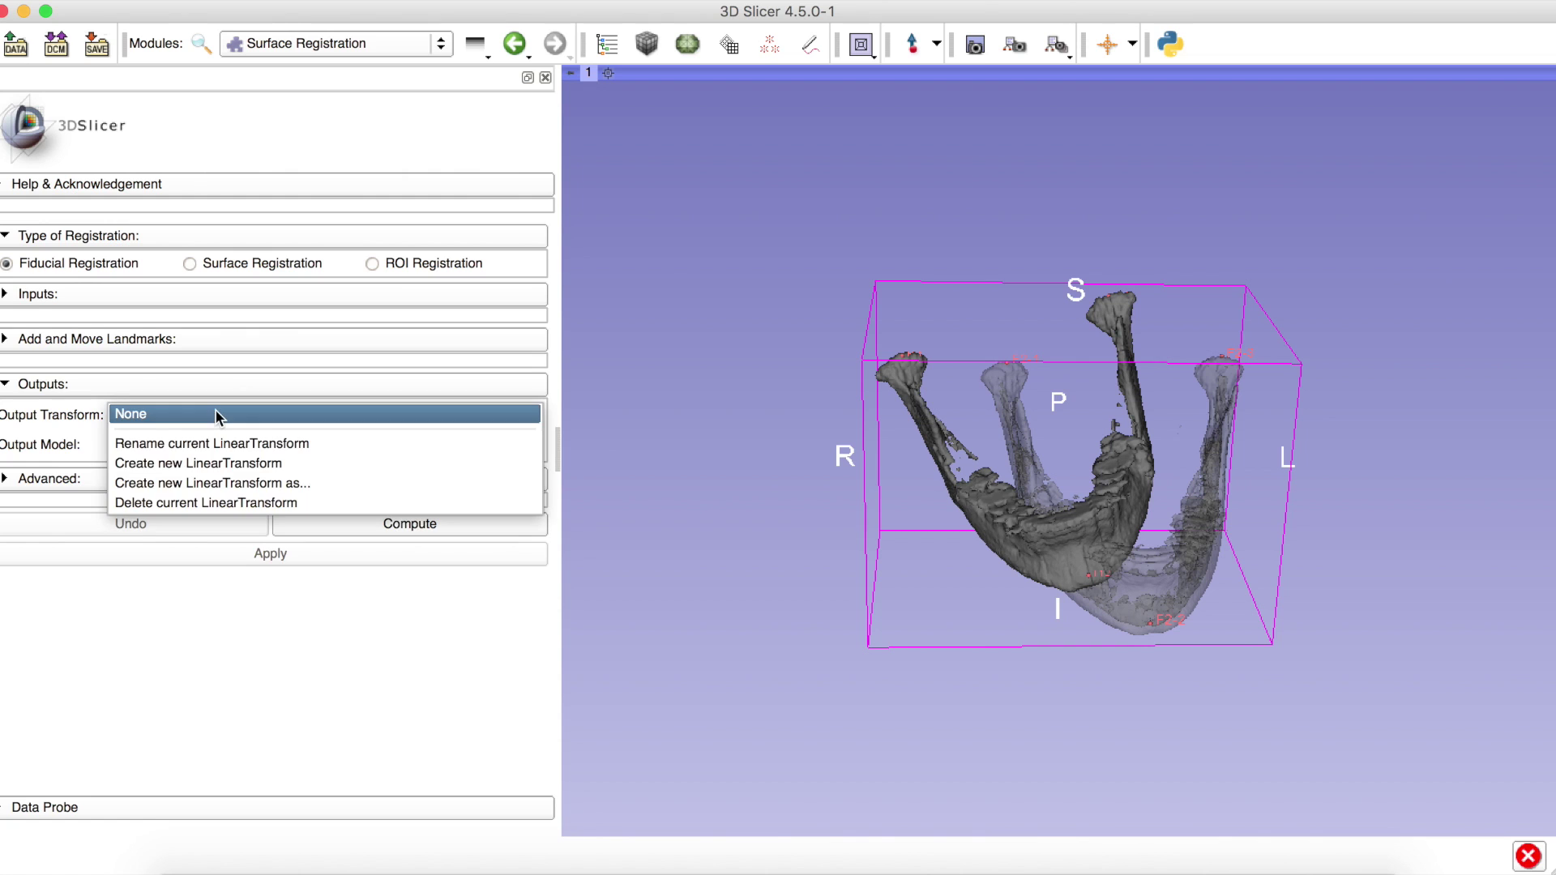
click(255, 480)
text(Fid)
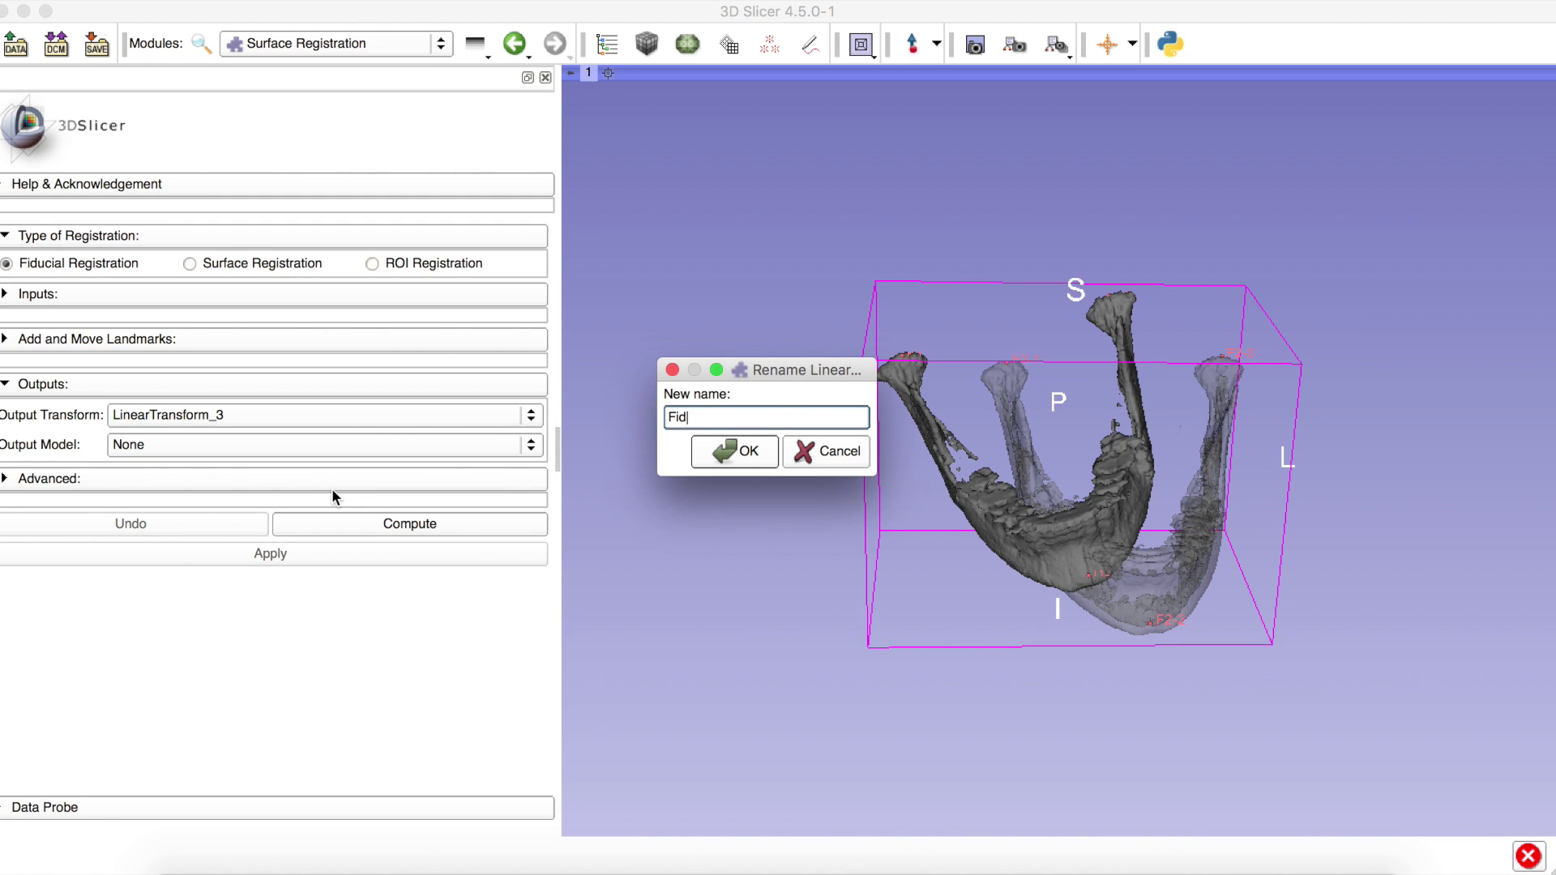
text(ucialRegis)
text(trationTrans)
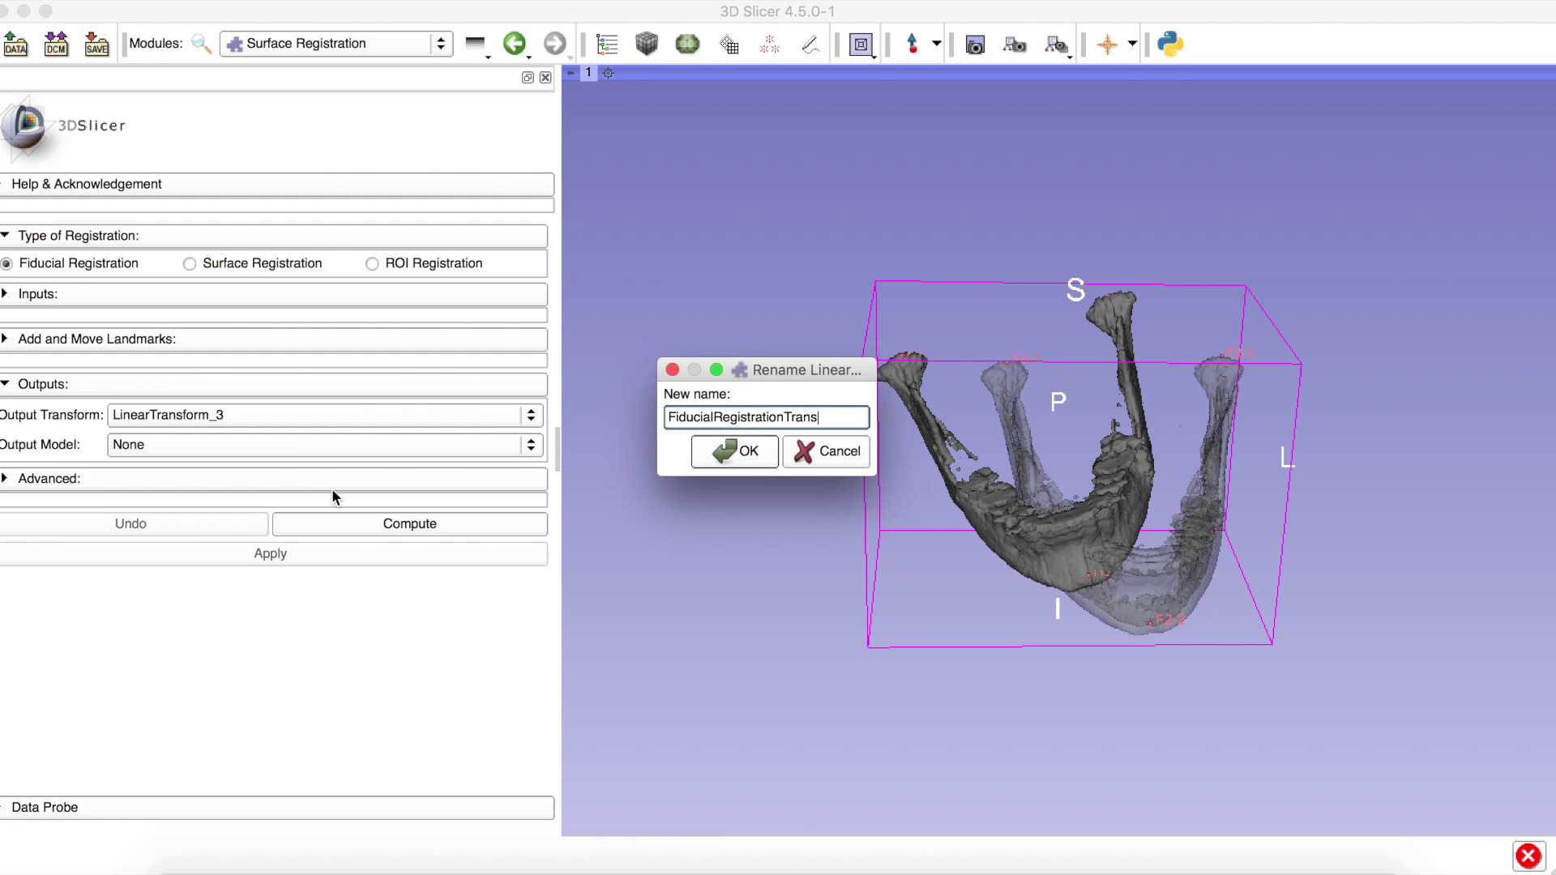
text(form)
key(Return)
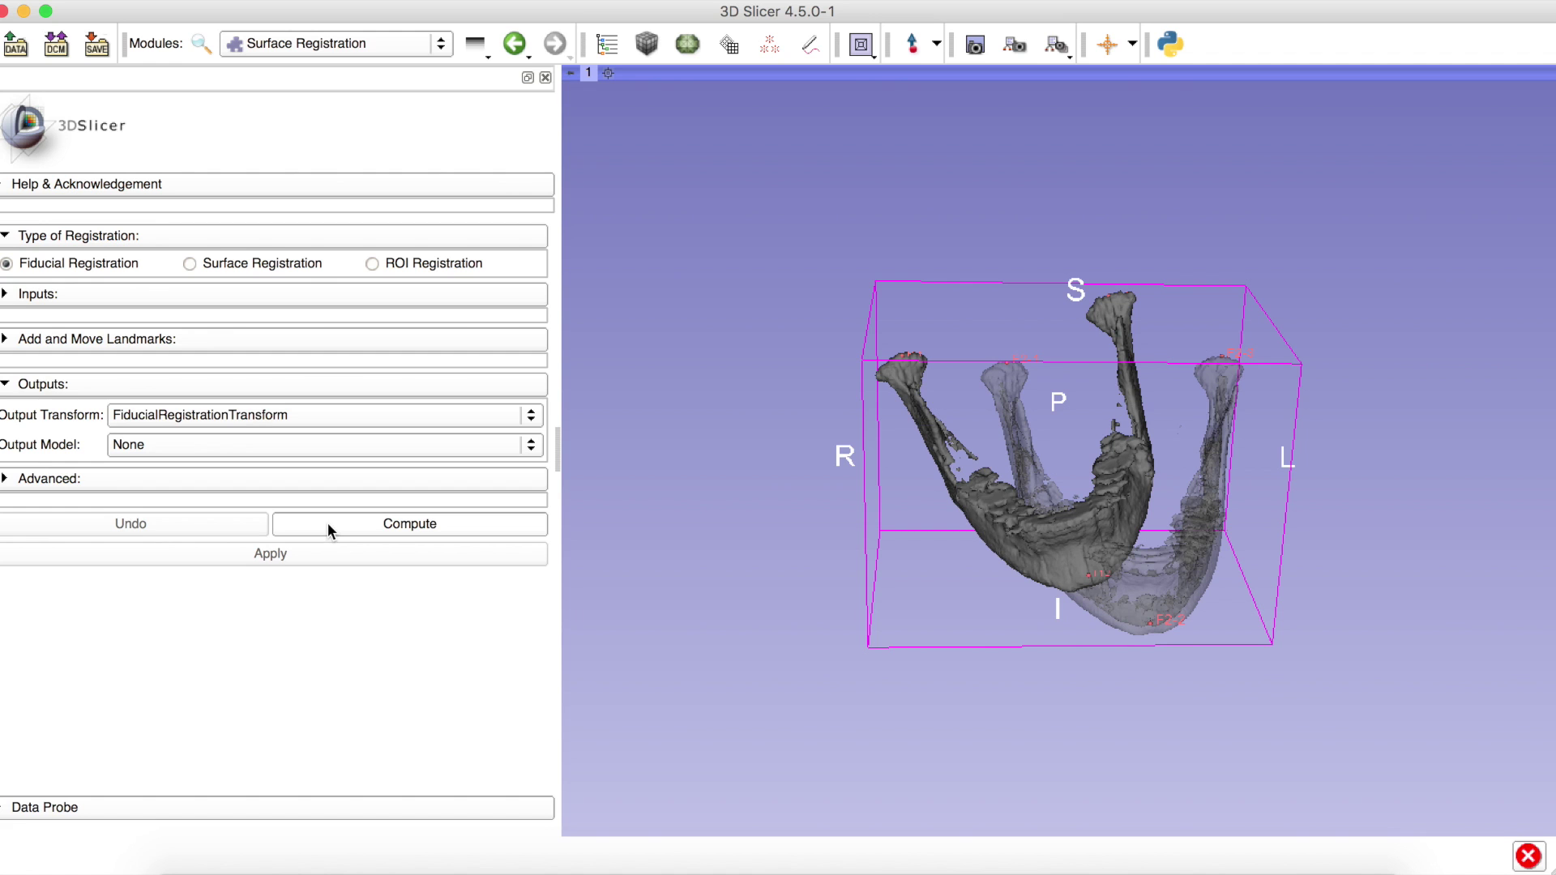
click(327, 523)
Orbit the 3D view to inspect the now-coincident registered mandibles.
drag(1070, 446, 1100, 455)
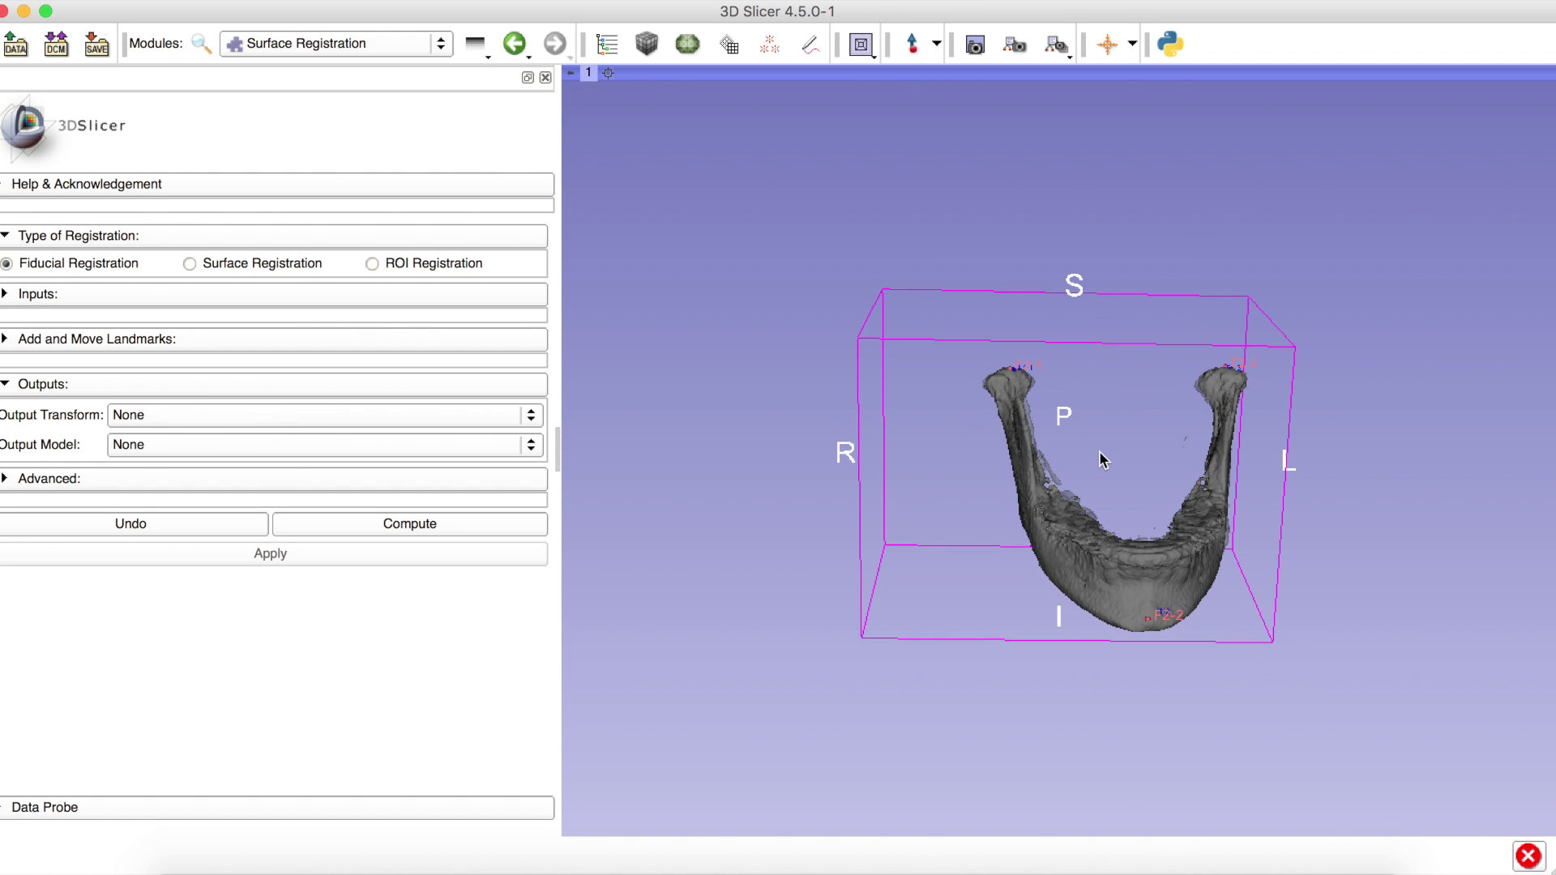
scroll(1101, 461, up, 5)
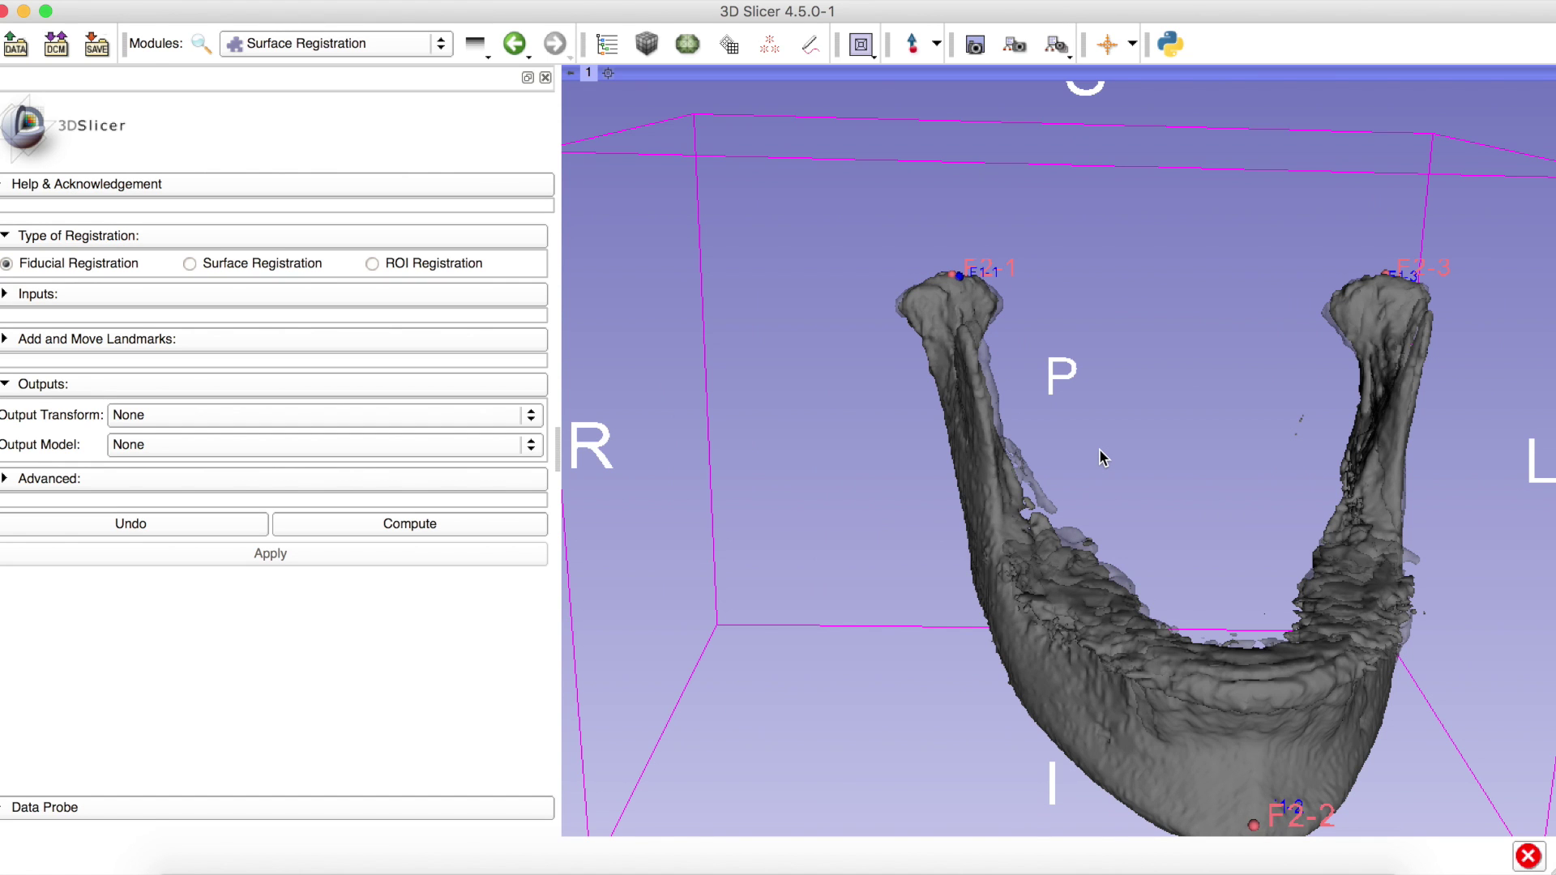
scroll(1099, 449, down, 5)
scroll(1100, 449, up, 2)
scroll(1099, 449, up, 3)
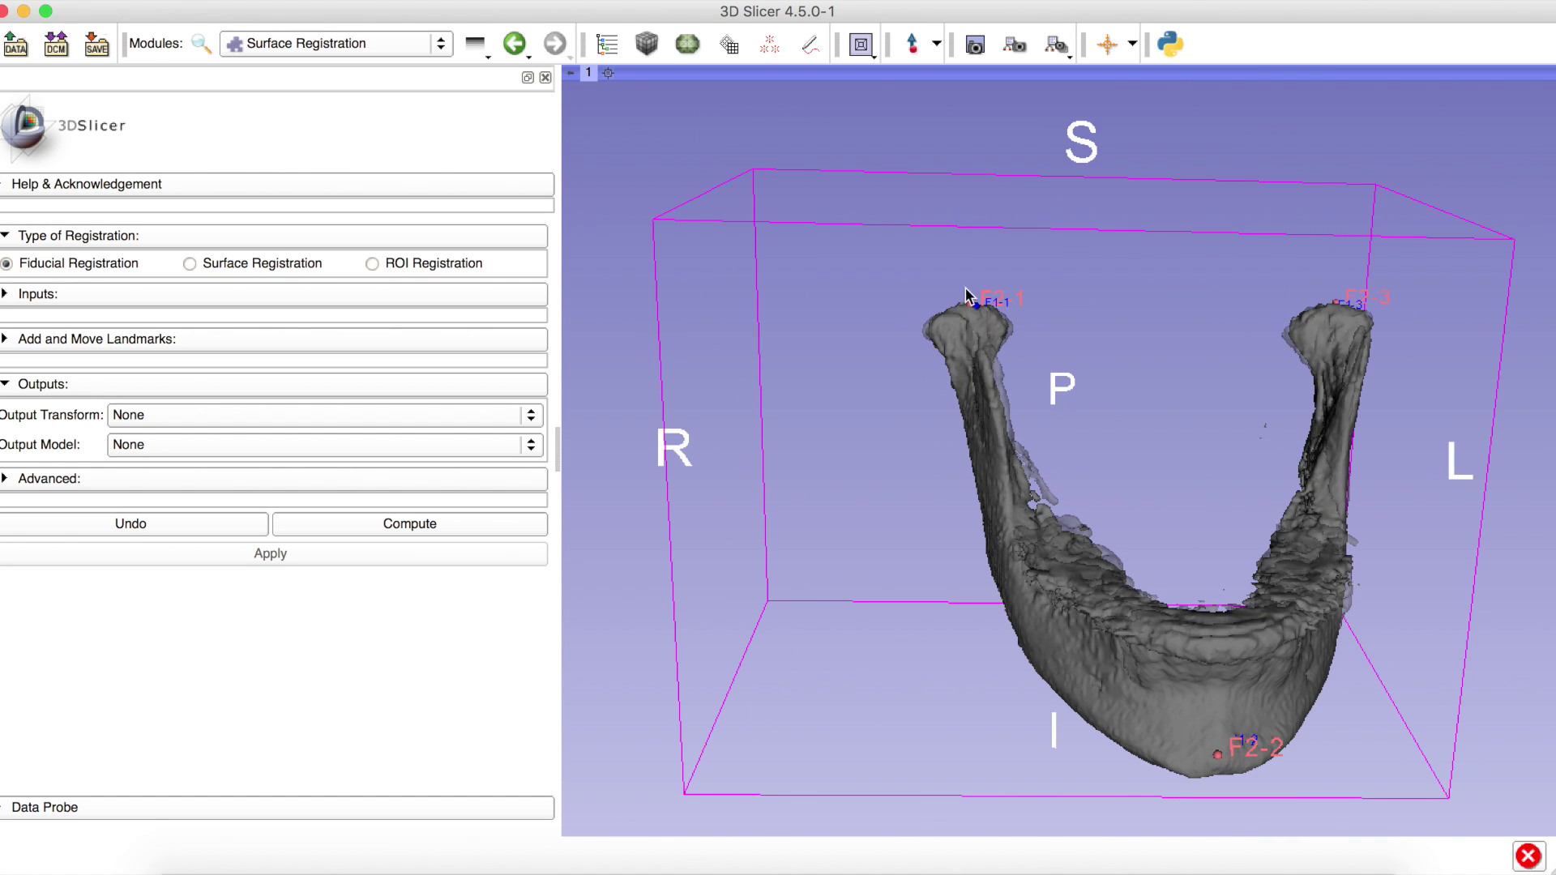
Target the moving model, inspect the overlap from several angles, and undo the registration.
click(181, 339)
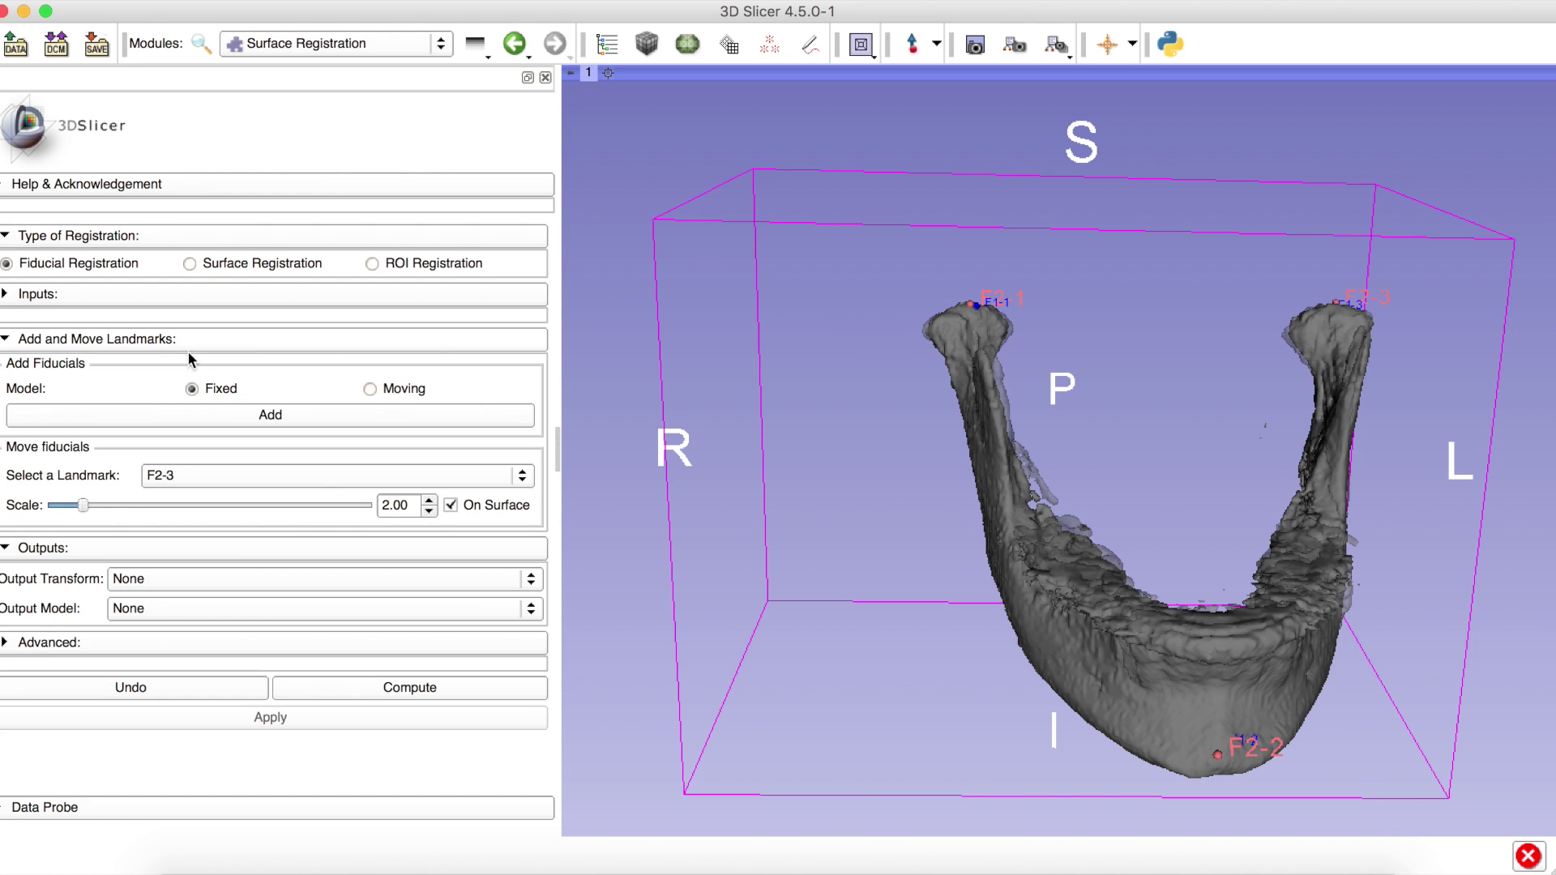
click(391, 387)
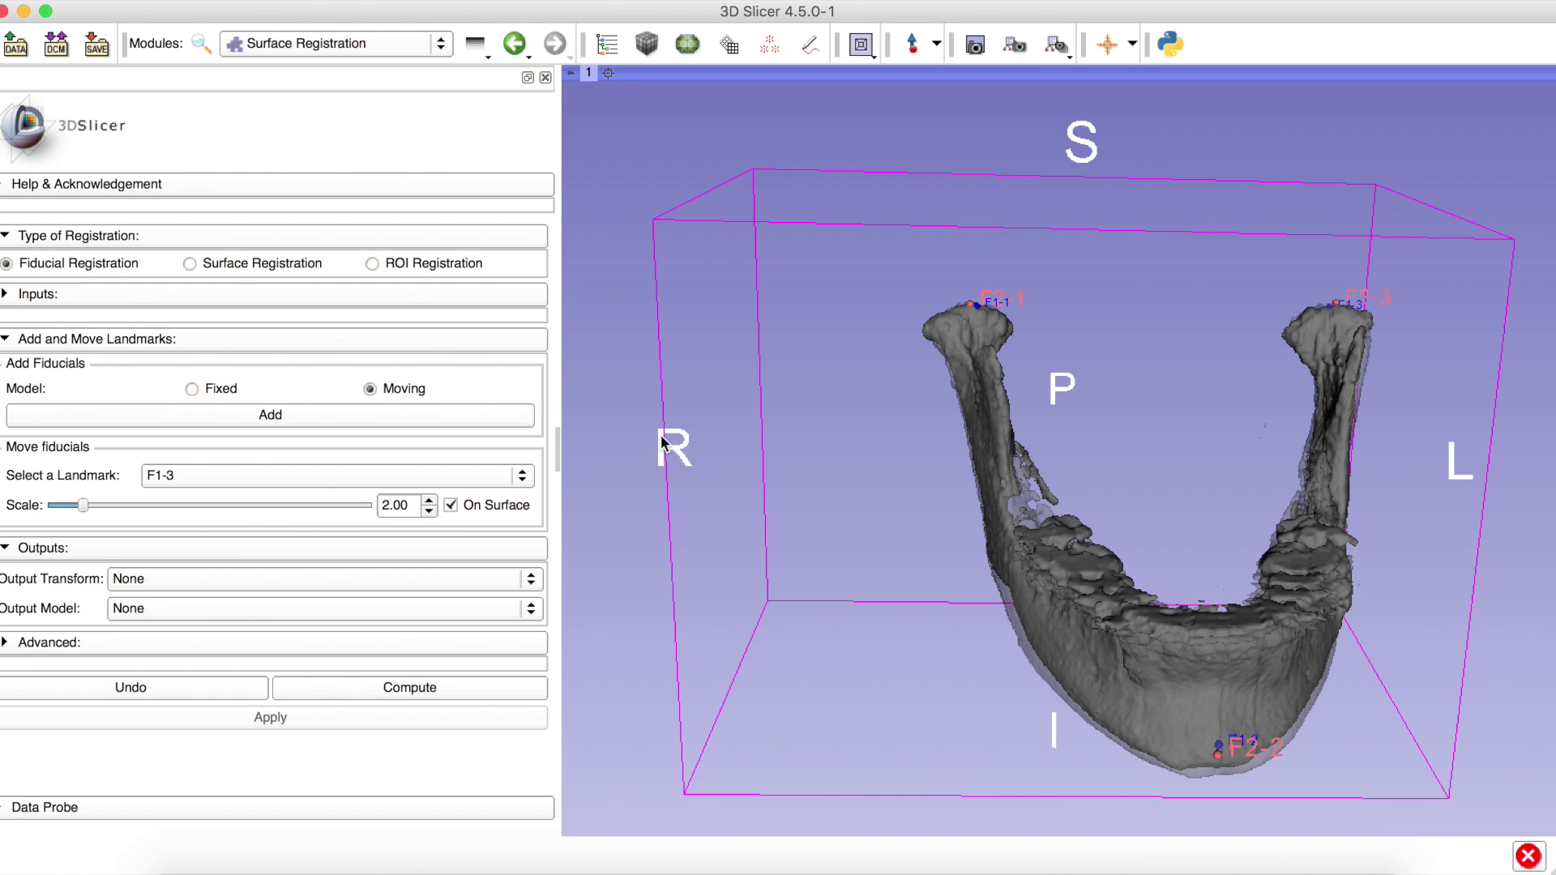
drag(1070, 540, 1128, 655)
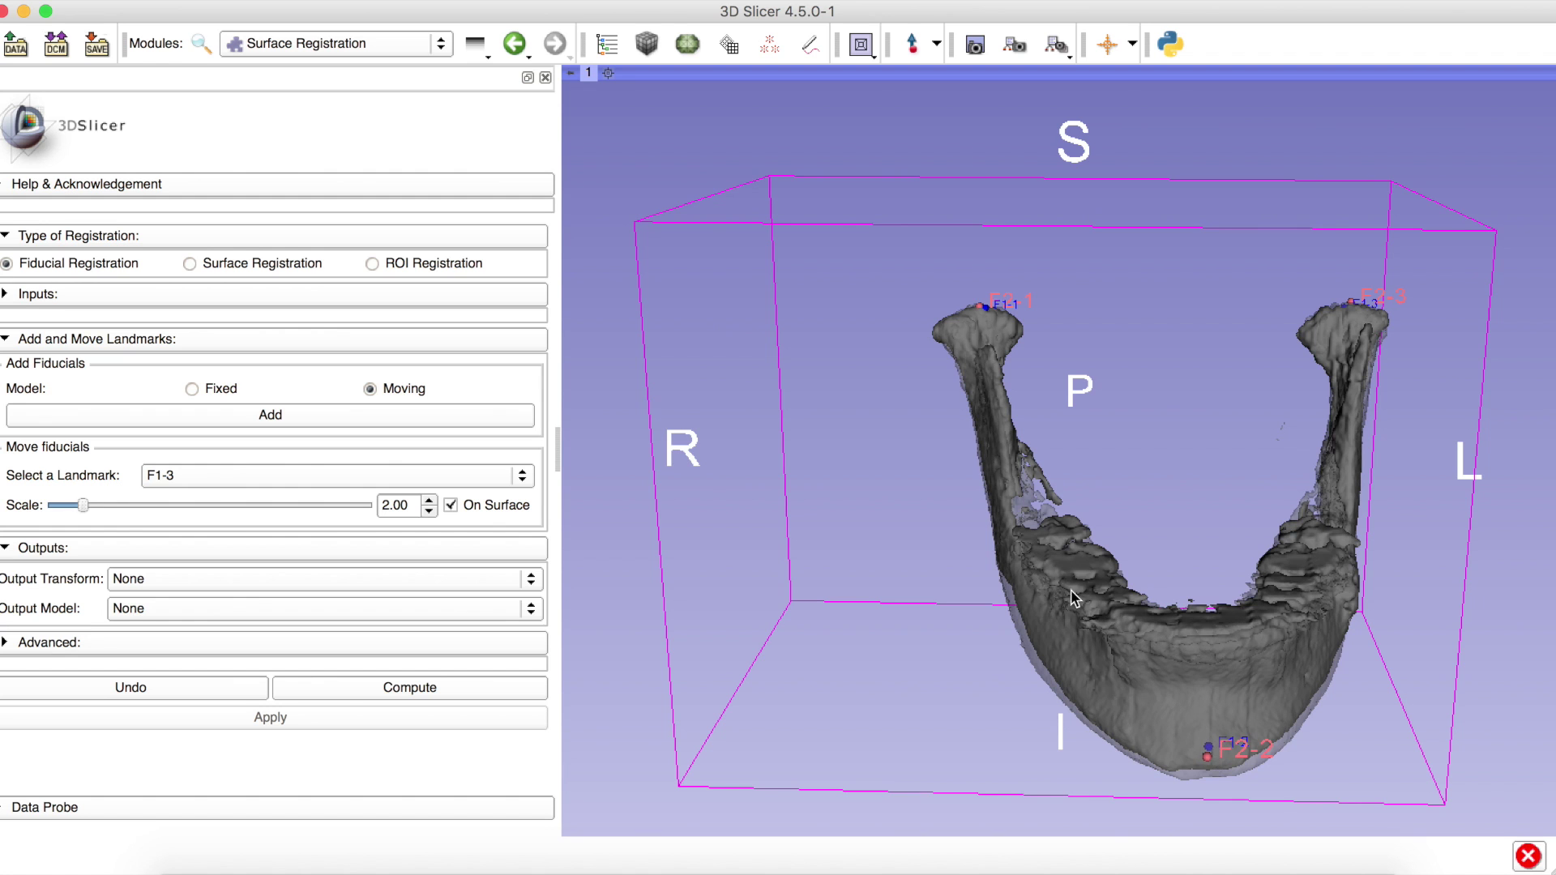
drag(1078, 599, 1075, 381)
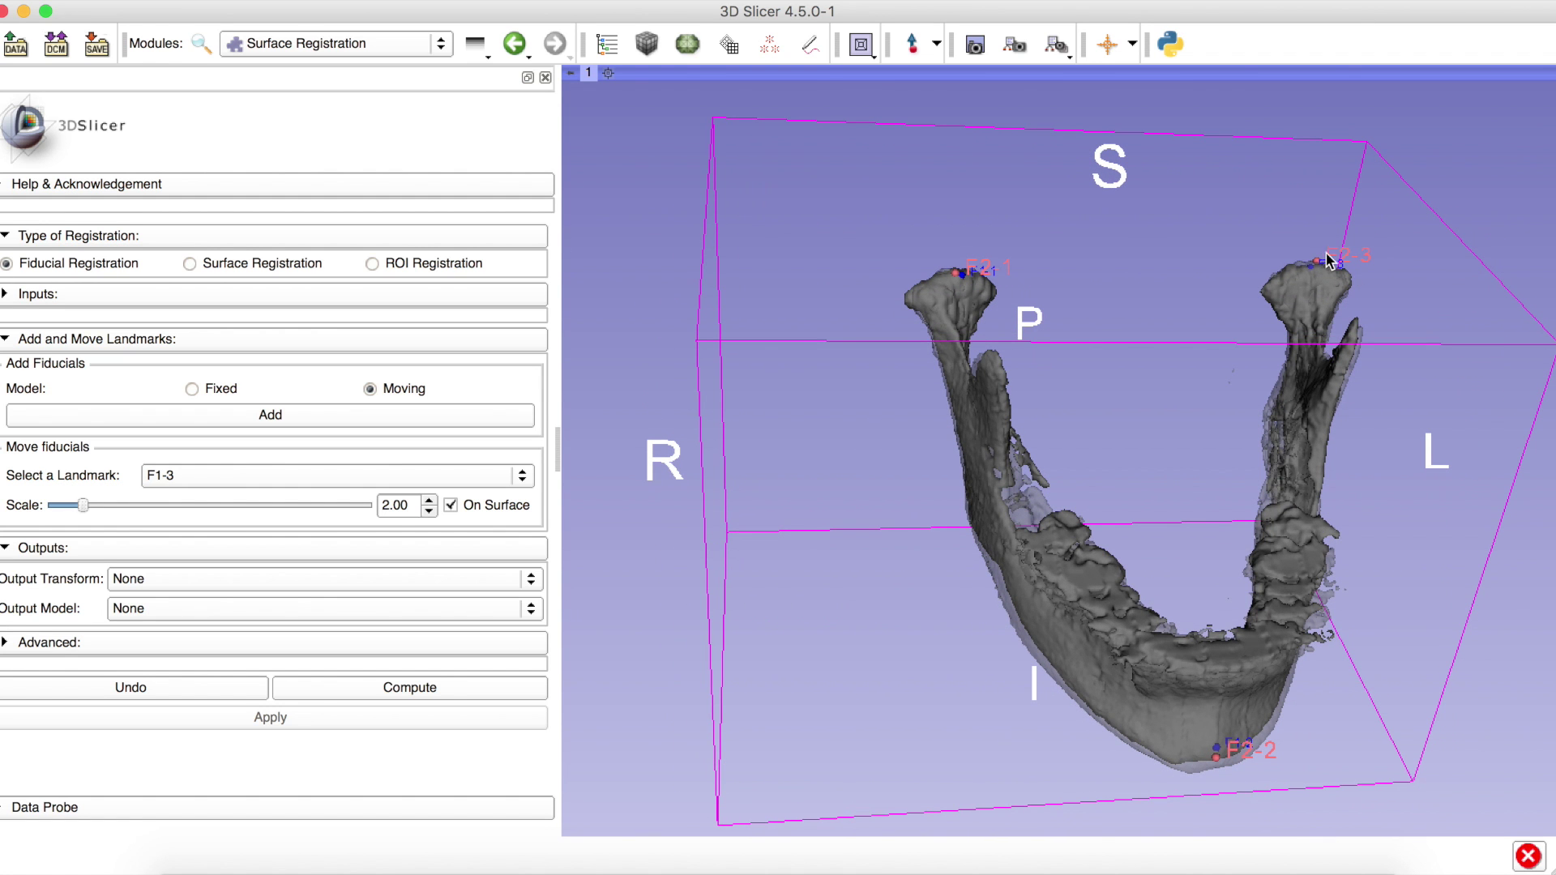
drag(1034, 371, 1082, 425)
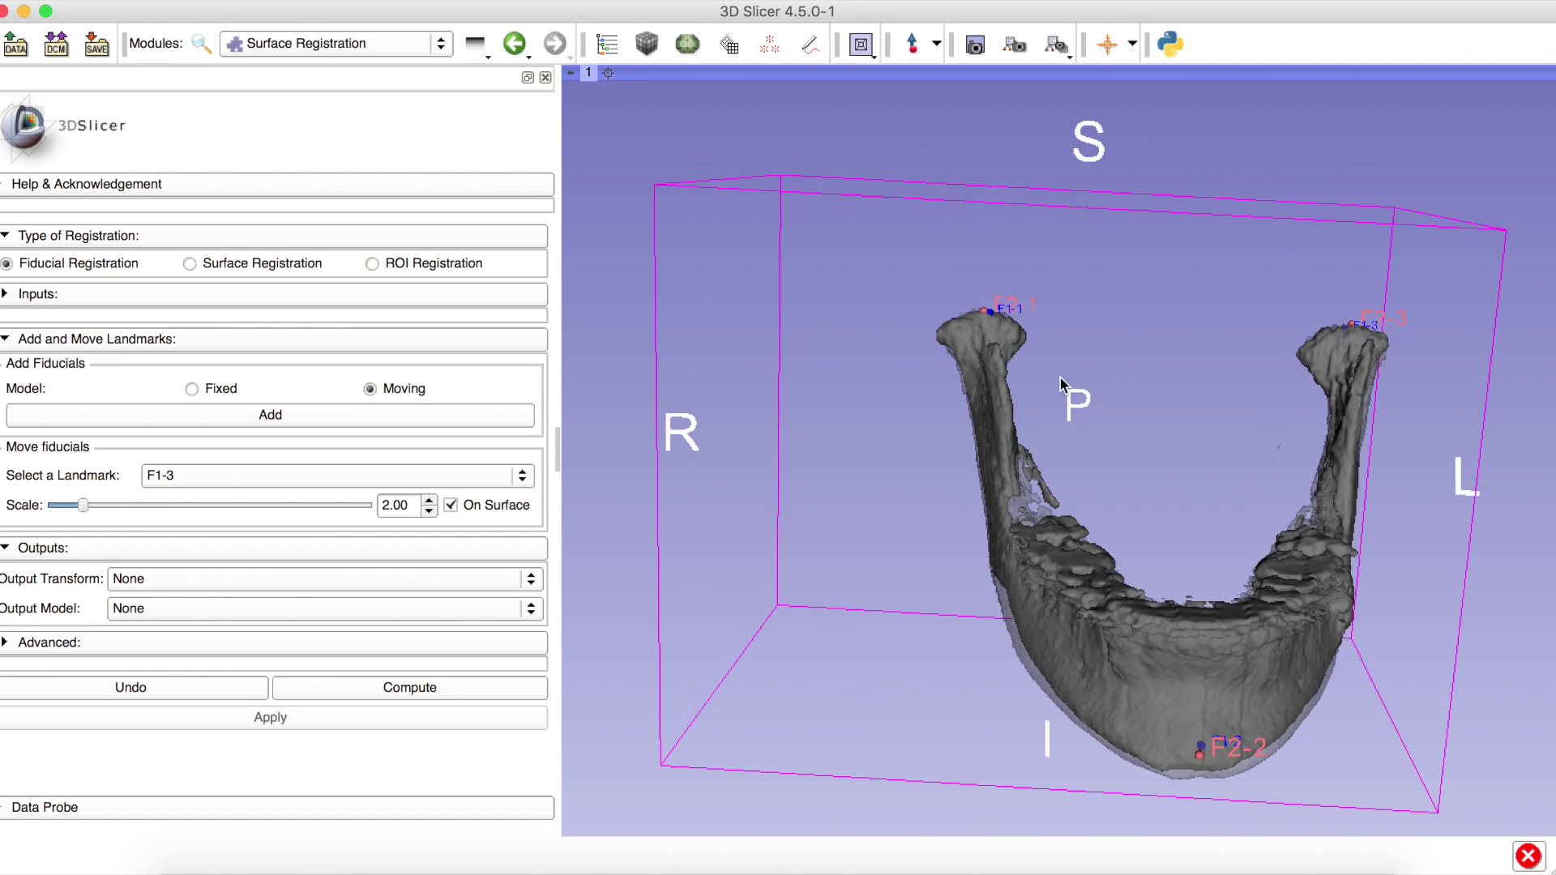
click(215, 694)
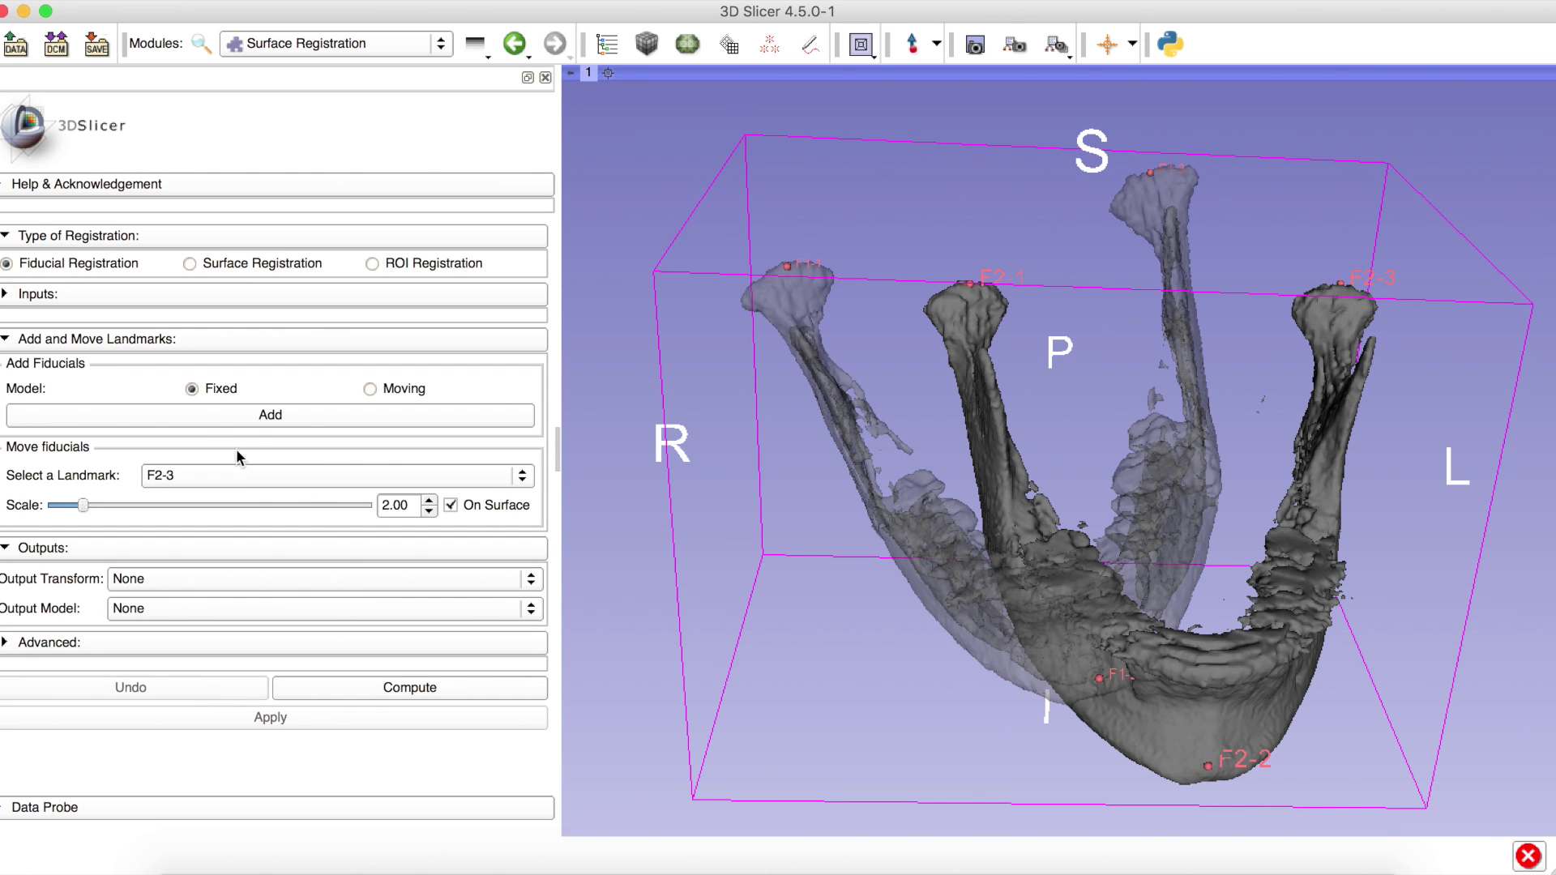
Place F2-4 on the front of the fixed jaw and matching F1-4 on the moving mandible.
click(294, 423)
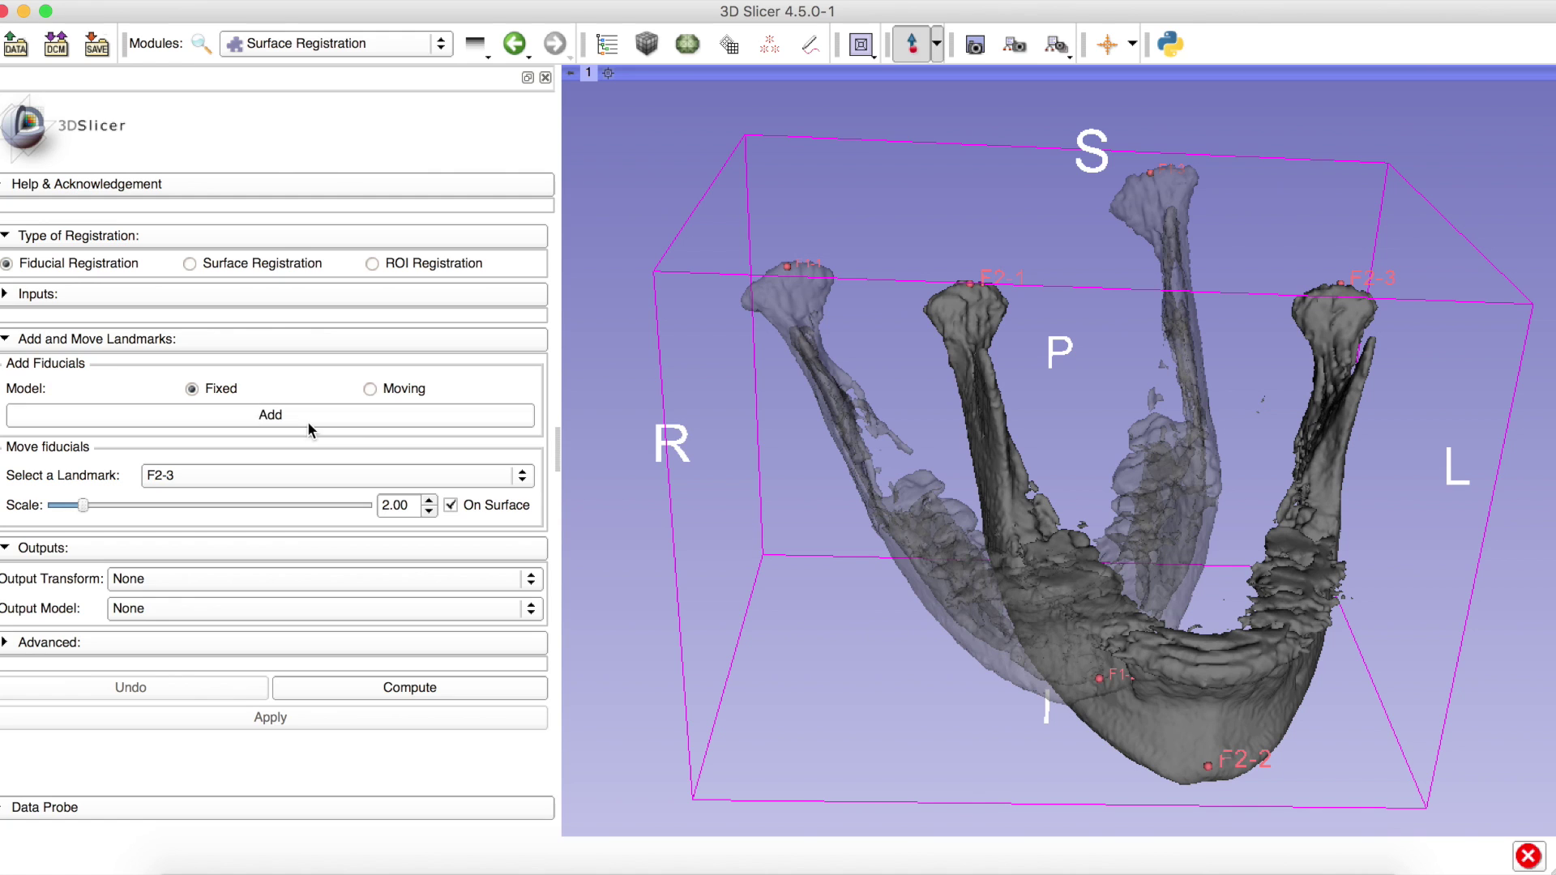
click(1216, 681)
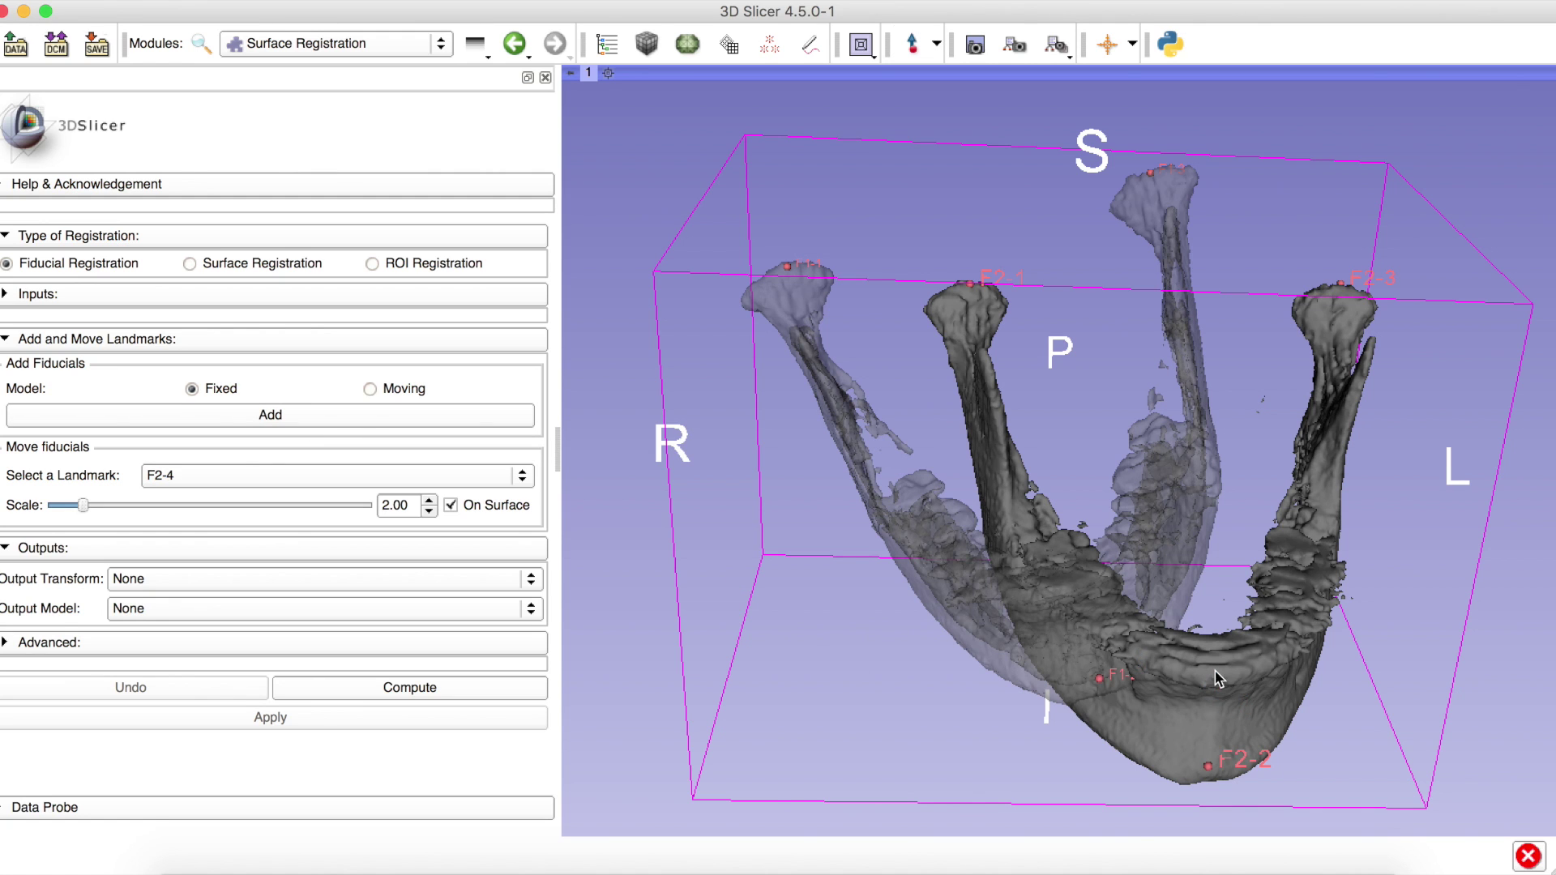
click(371, 389)
click(350, 414)
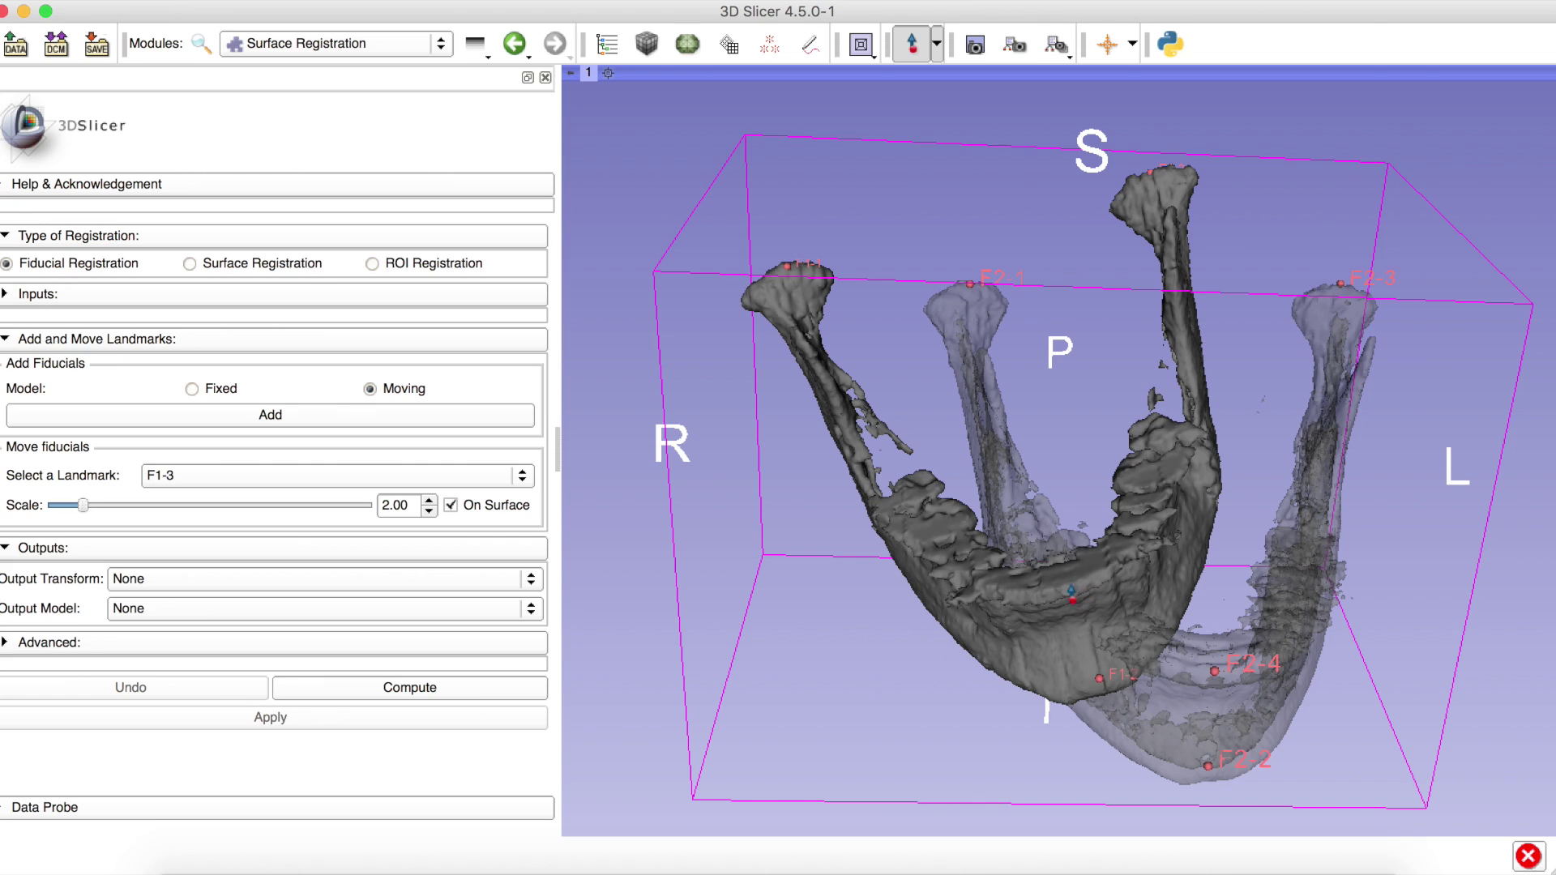
click(1067, 588)
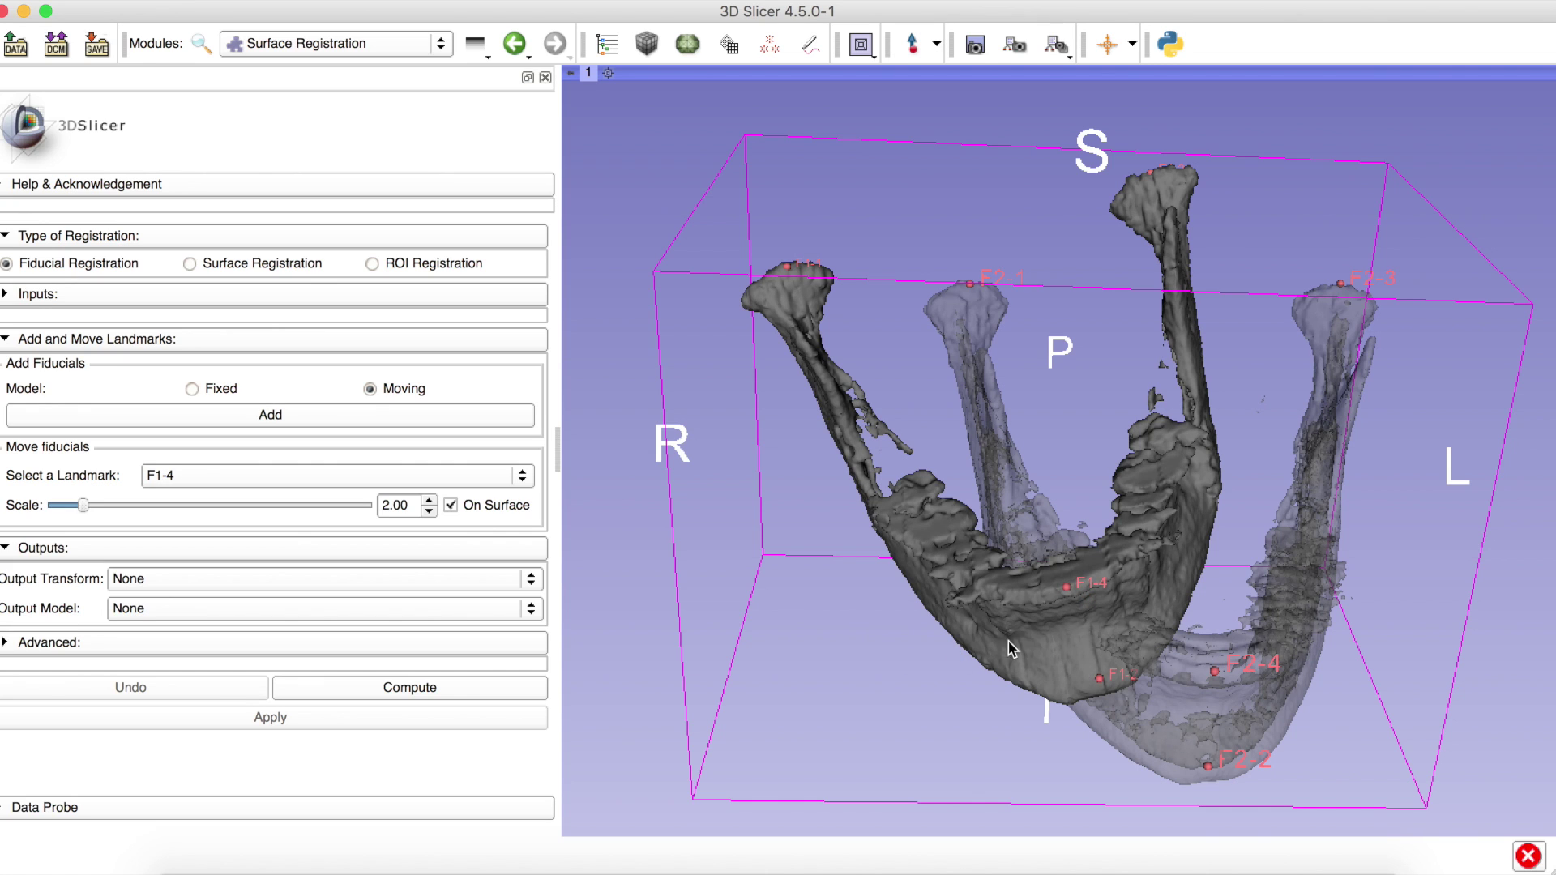
scroll(312, 571, down, 1)
scroll(312, 570, up, 1)
click(300, 577)
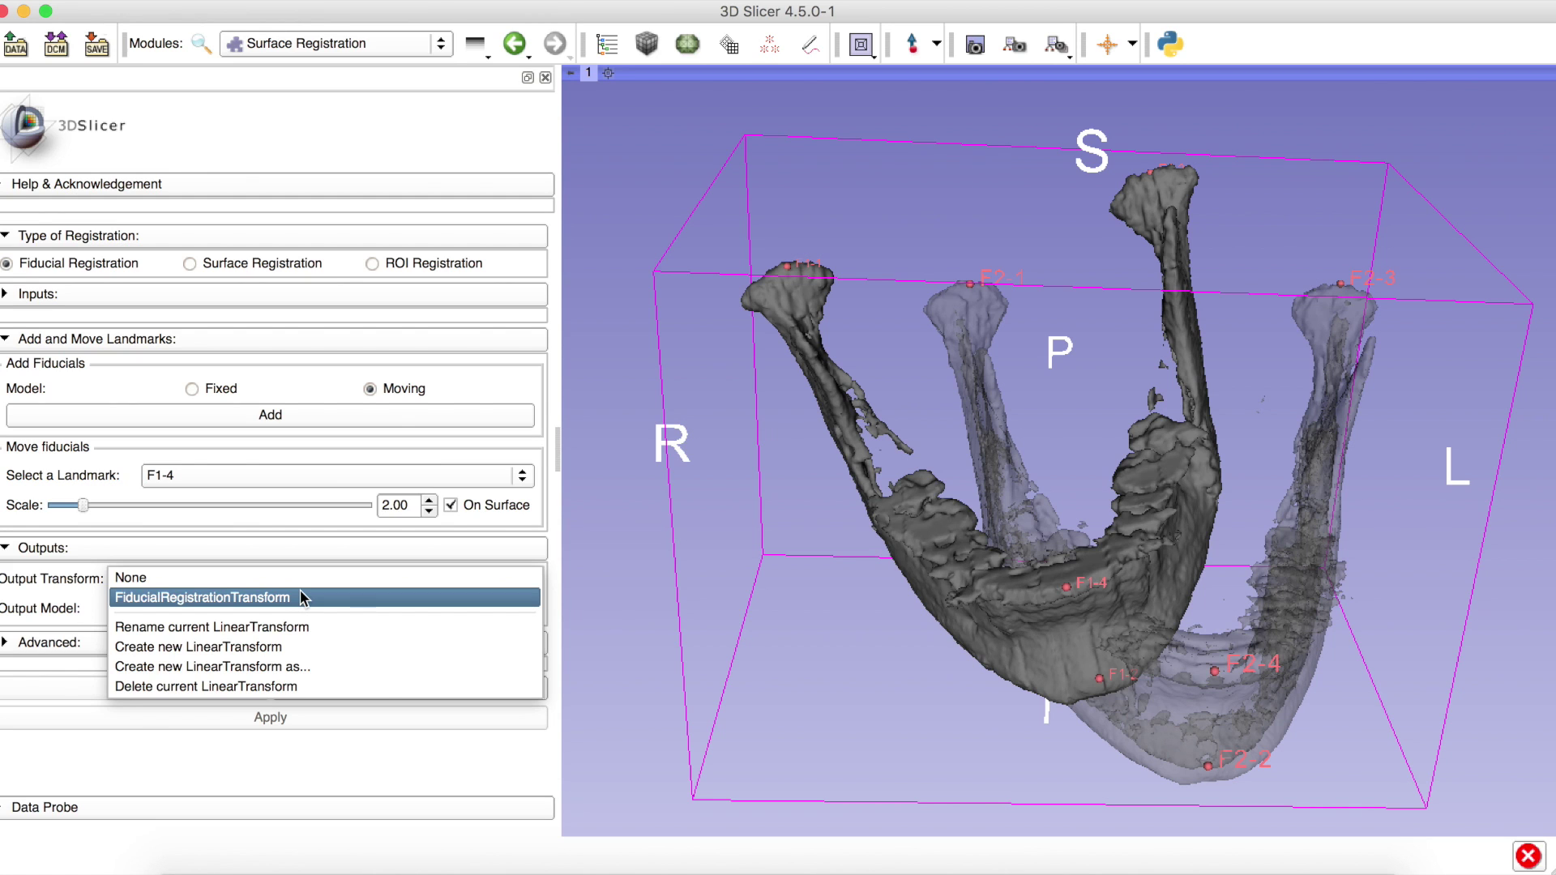
Compute into FiducialRegistrationTransform with four landmark pairs and orbit to check alignment.
click(300, 596)
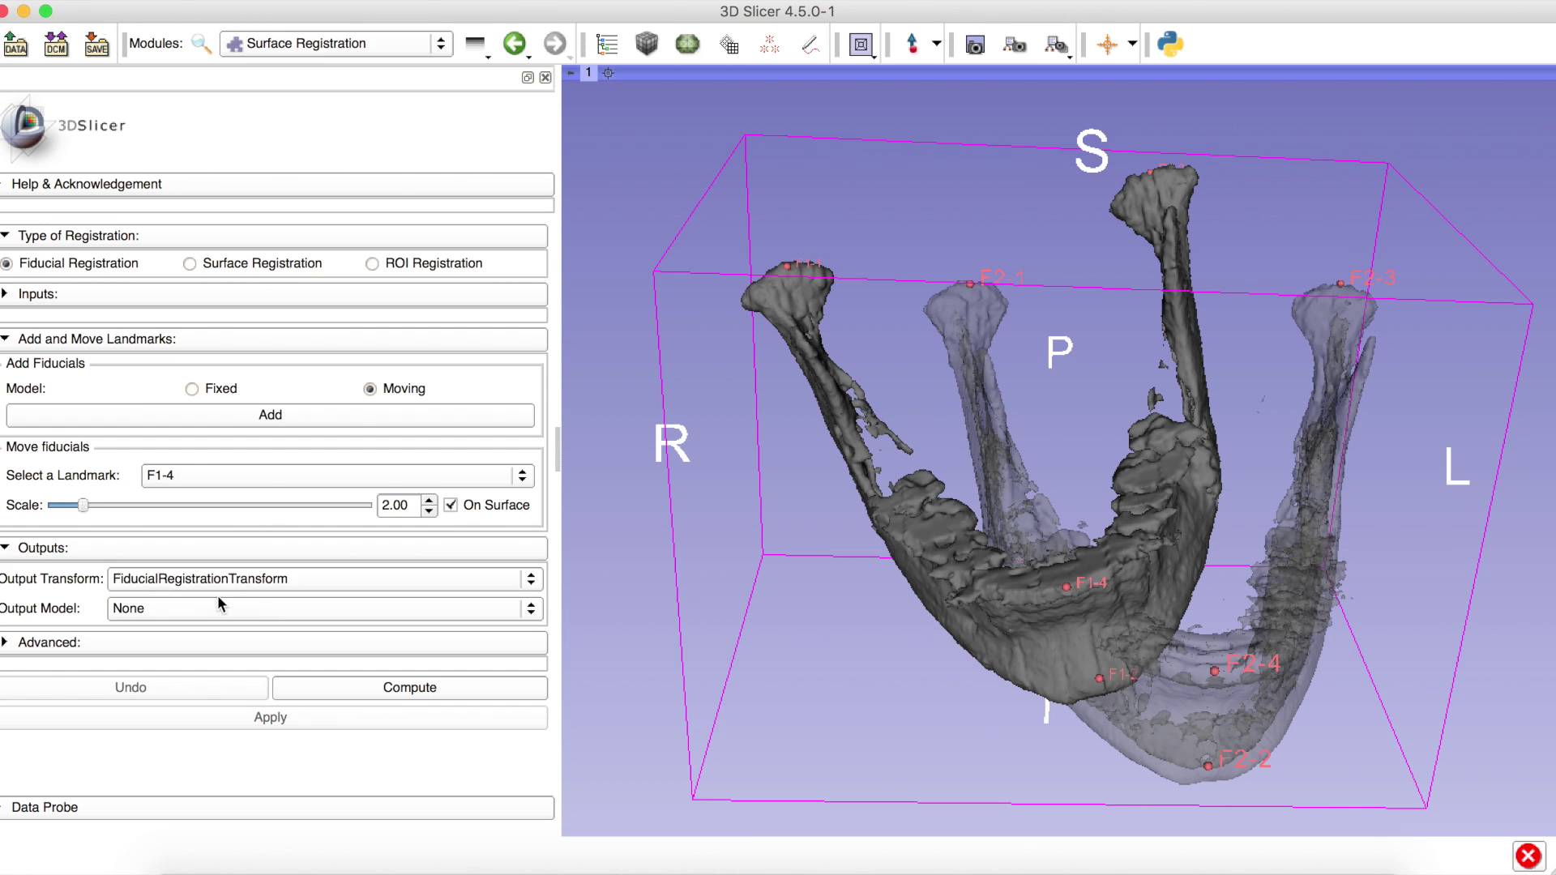
click(371, 689)
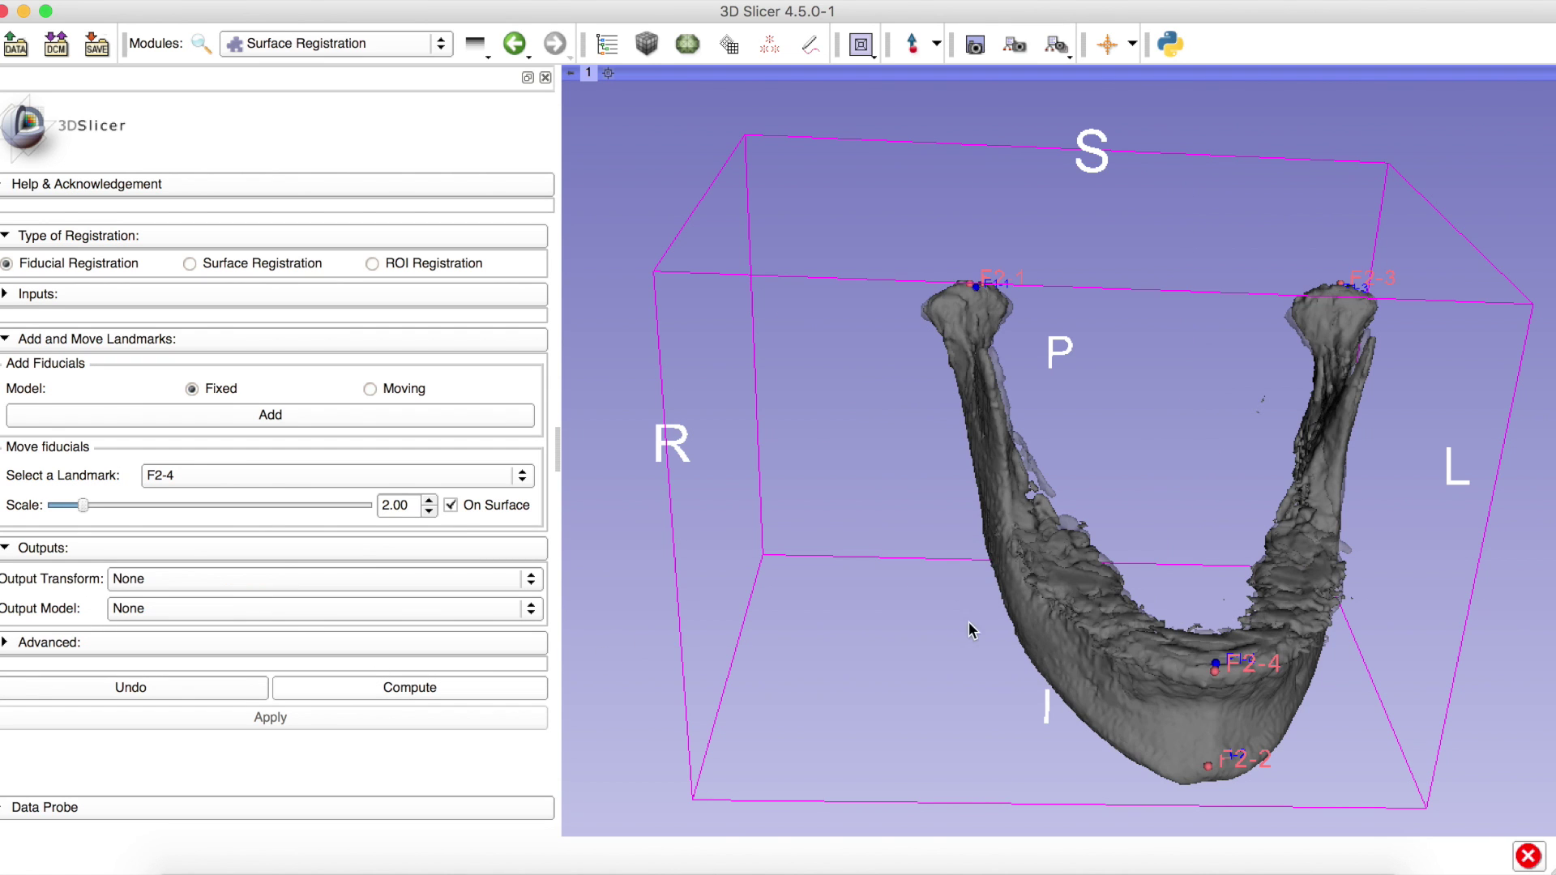
mouse_move(1188, 604)
mouse_down()
mouse_move(1142, 575)
mouse_move(1199, 579)
mouse_up()
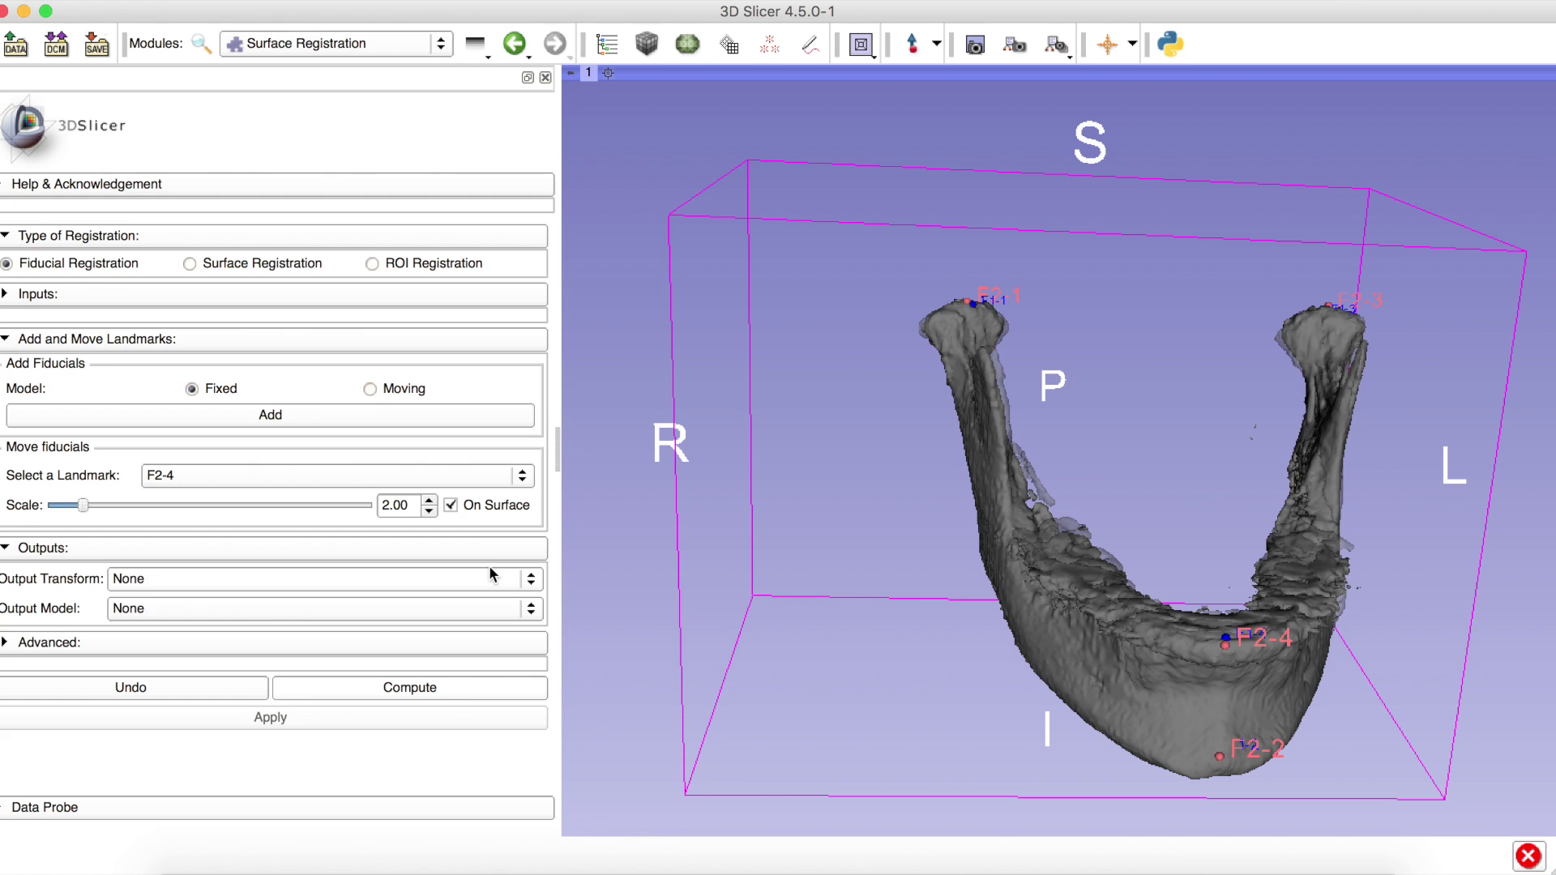
Apply the computed transform to output model 01, then clear the scene with Ctrl+W.
click(267, 610)
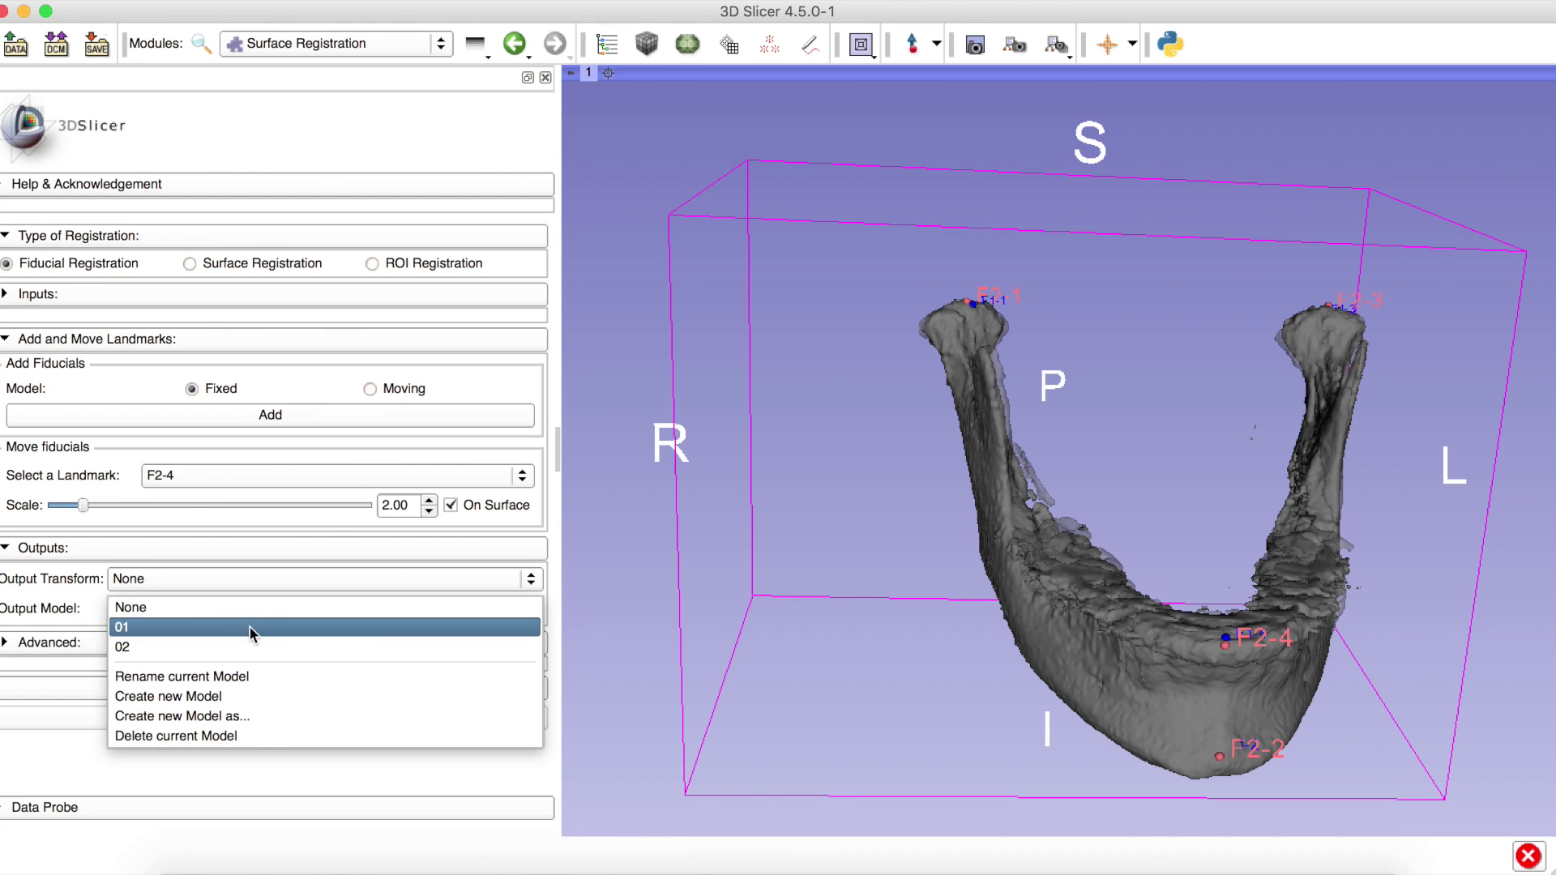
click(256, 628)
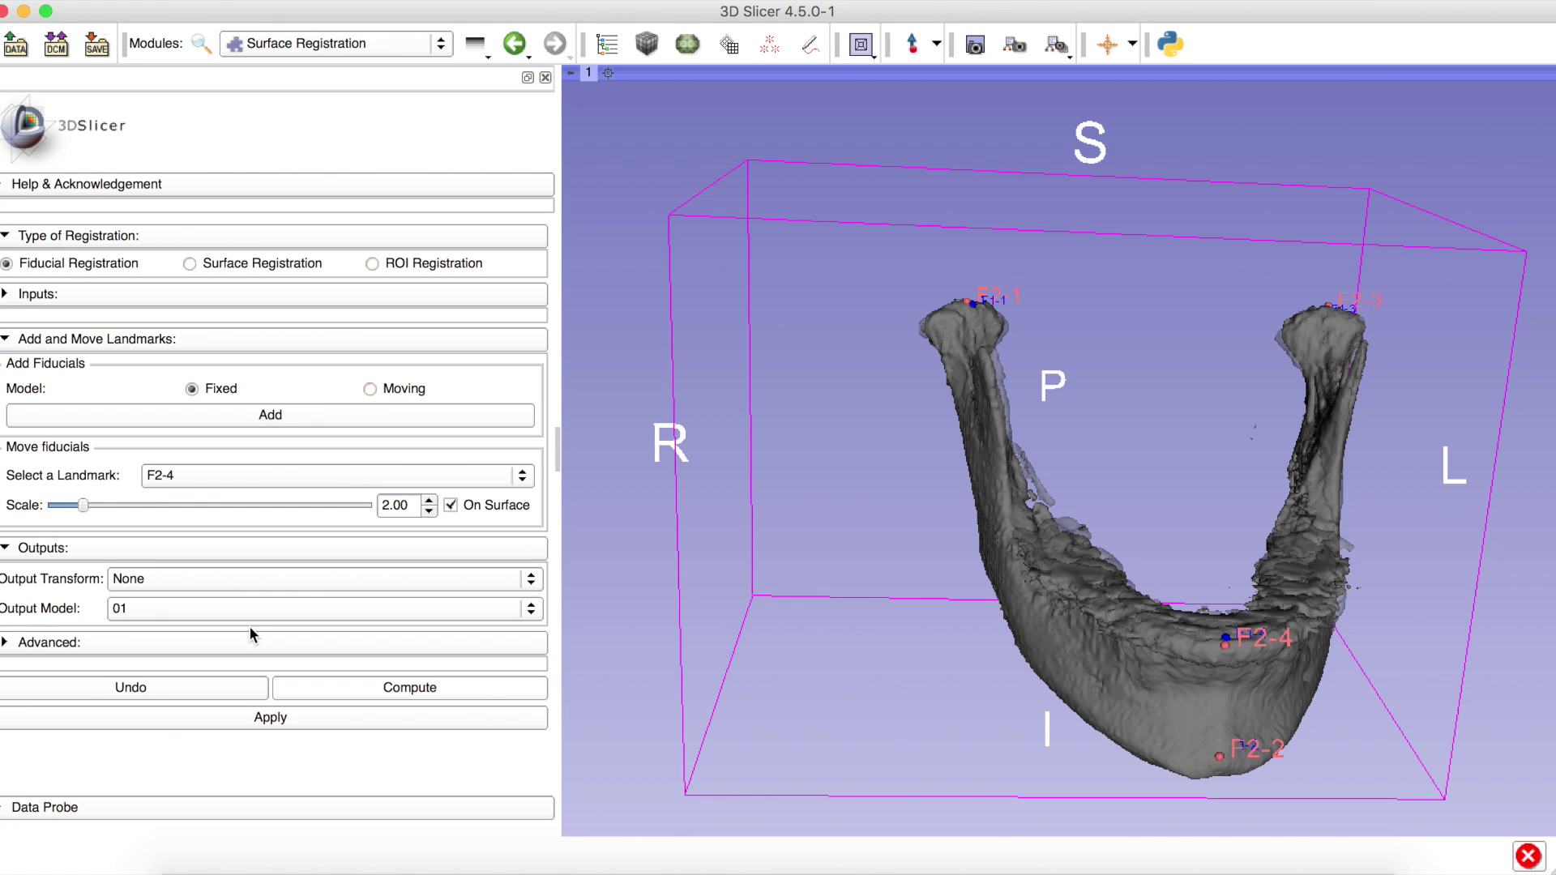
click(168, 301)
click(168, 294)
click(279, 720)
key(ctrl+w)
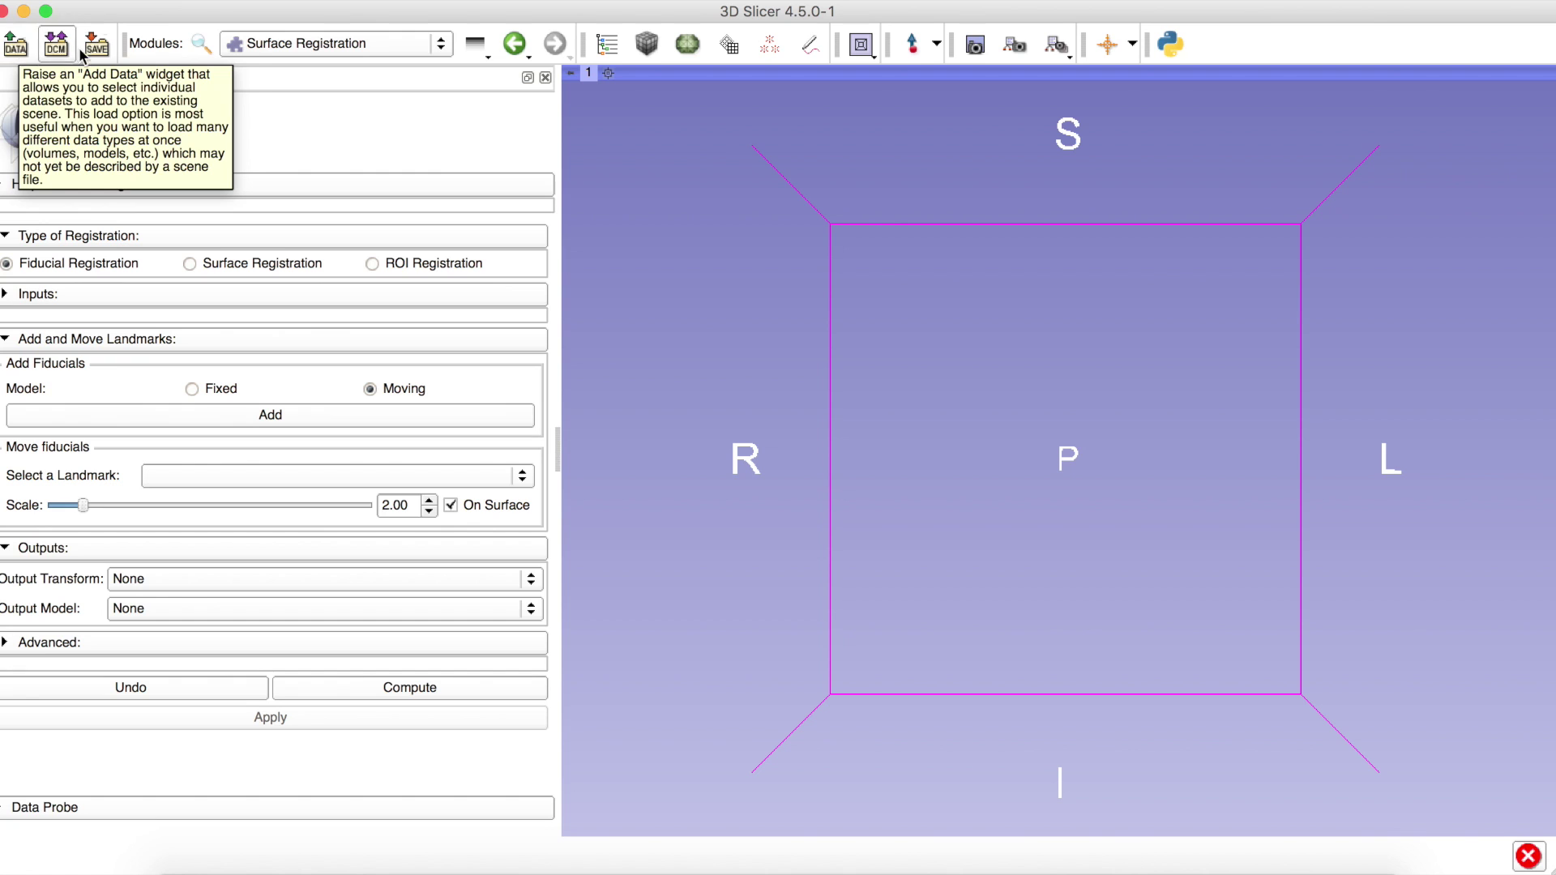
Load 01.vtk and 02.vtk through Add Data and re-centre the 3D view.
click(16, 46)
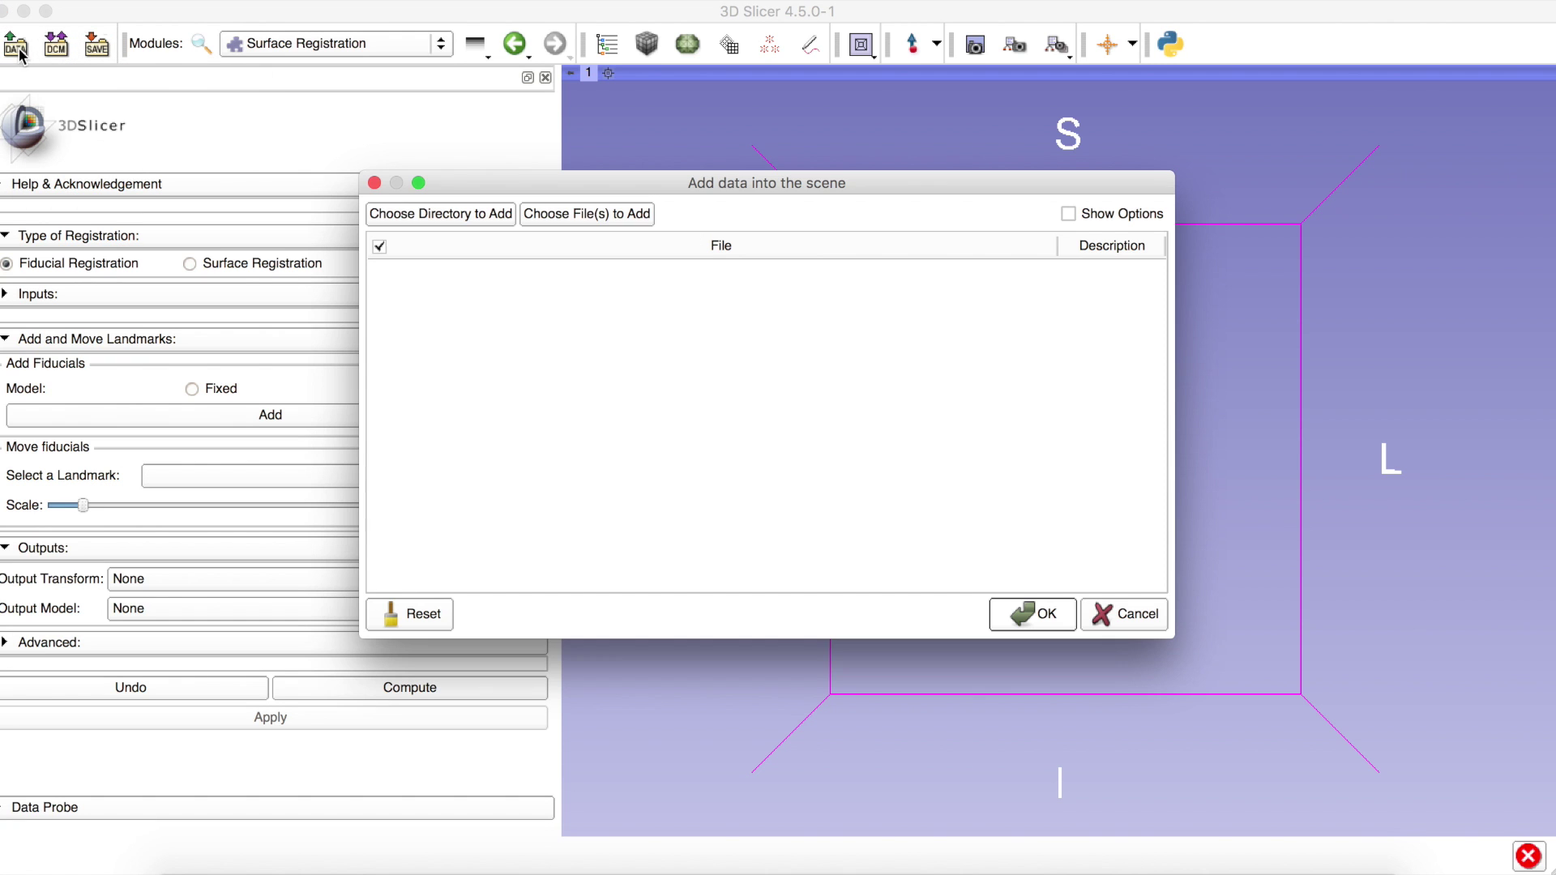
click(586, 213)
click(603, 248)
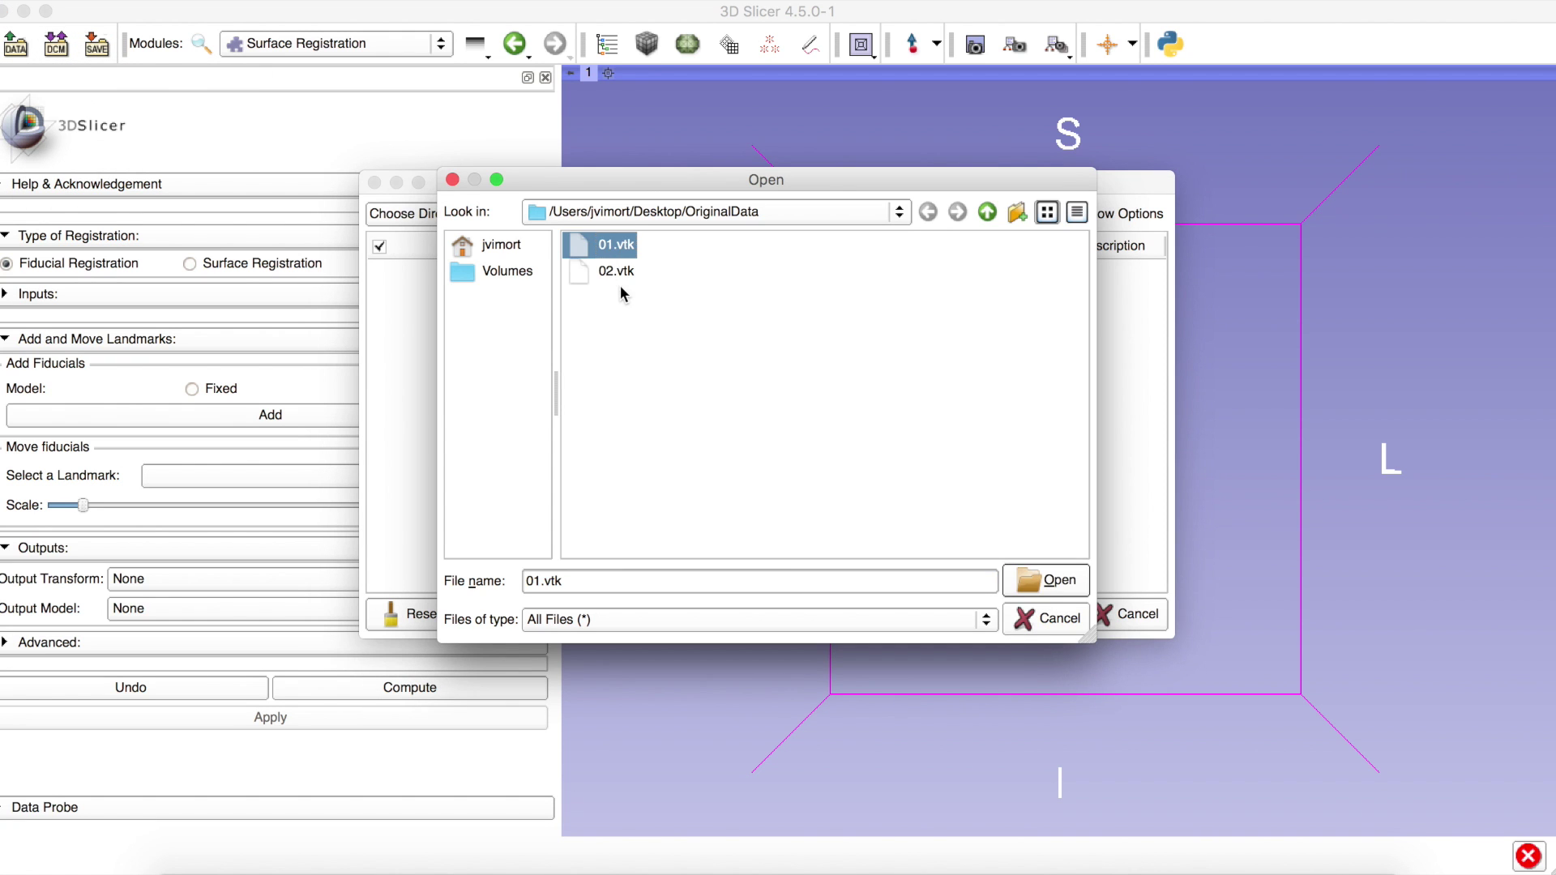
shift+click(629, 270)
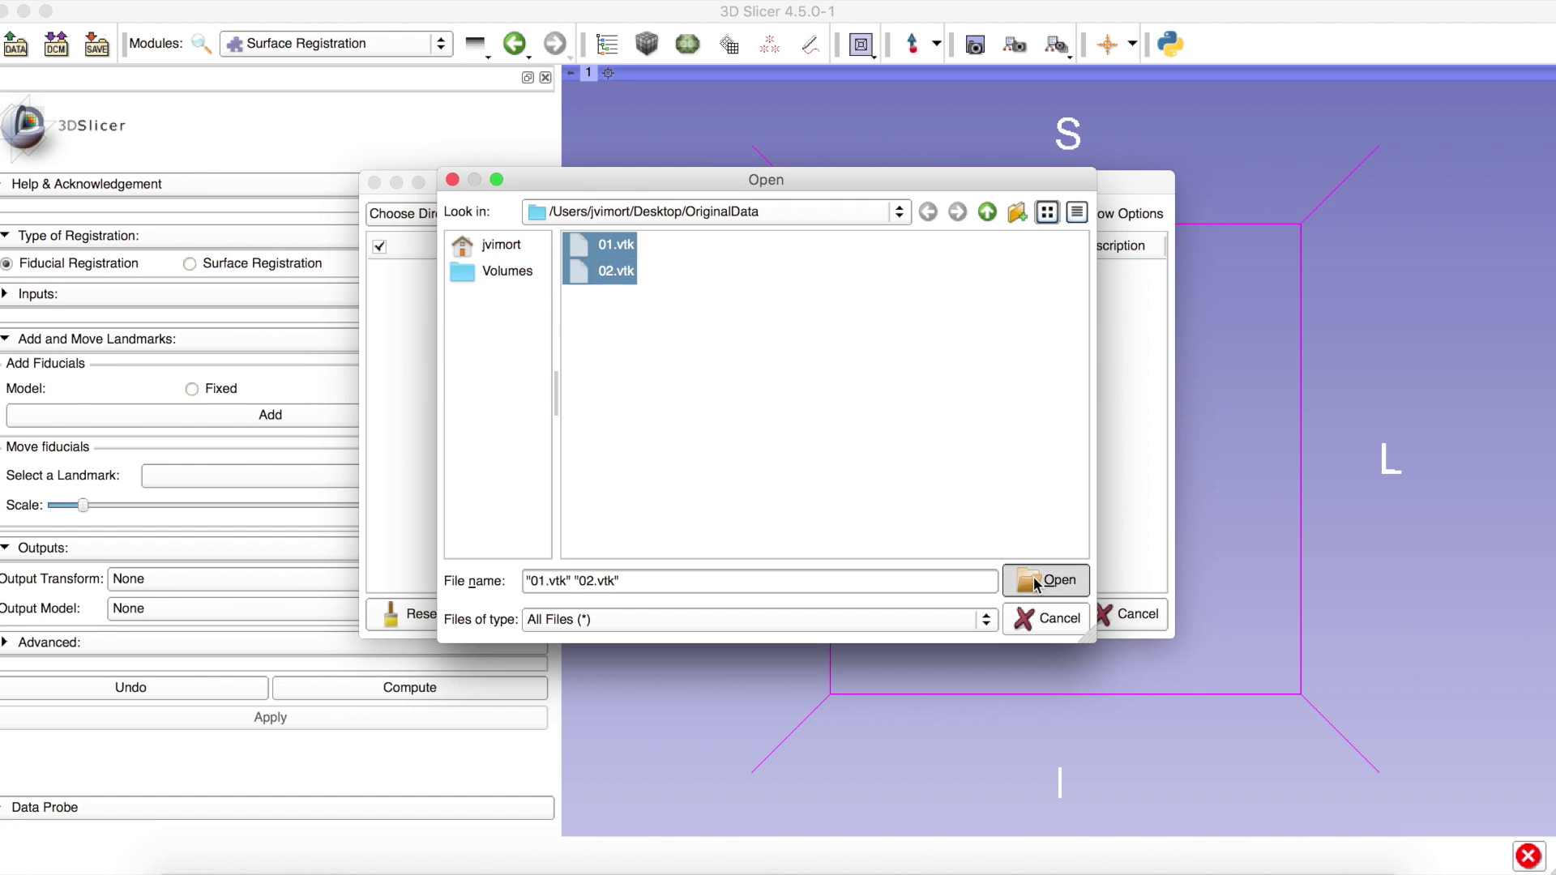
click(1035, 578)
click(1034, 616)
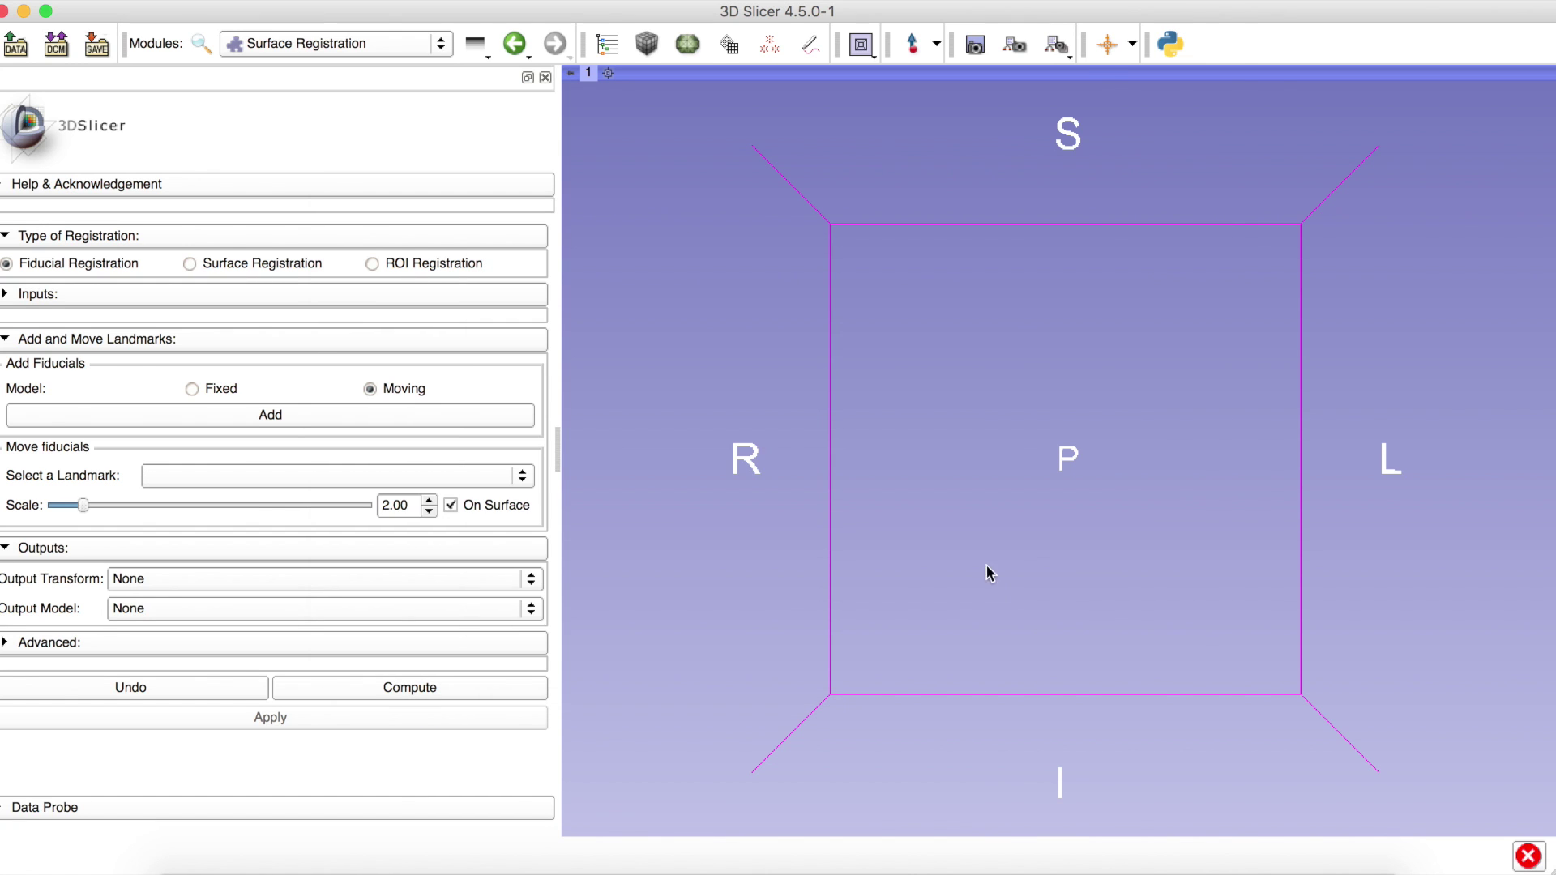
click(610, 79)
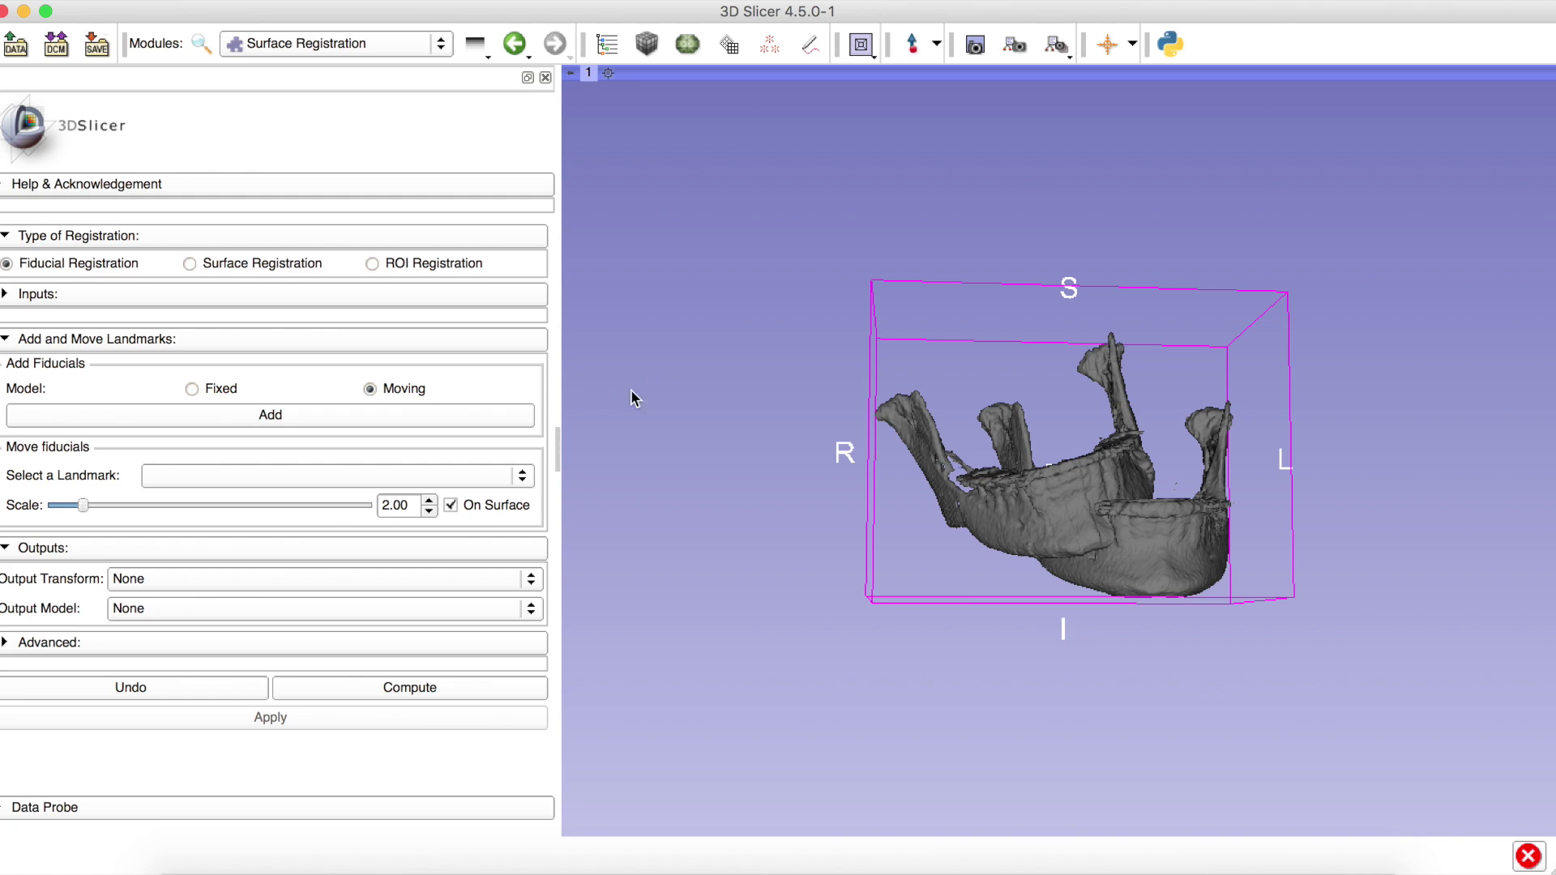
Choose ROI Registration with model 02 as fixed and model 01 as moving.
click(372, 264)
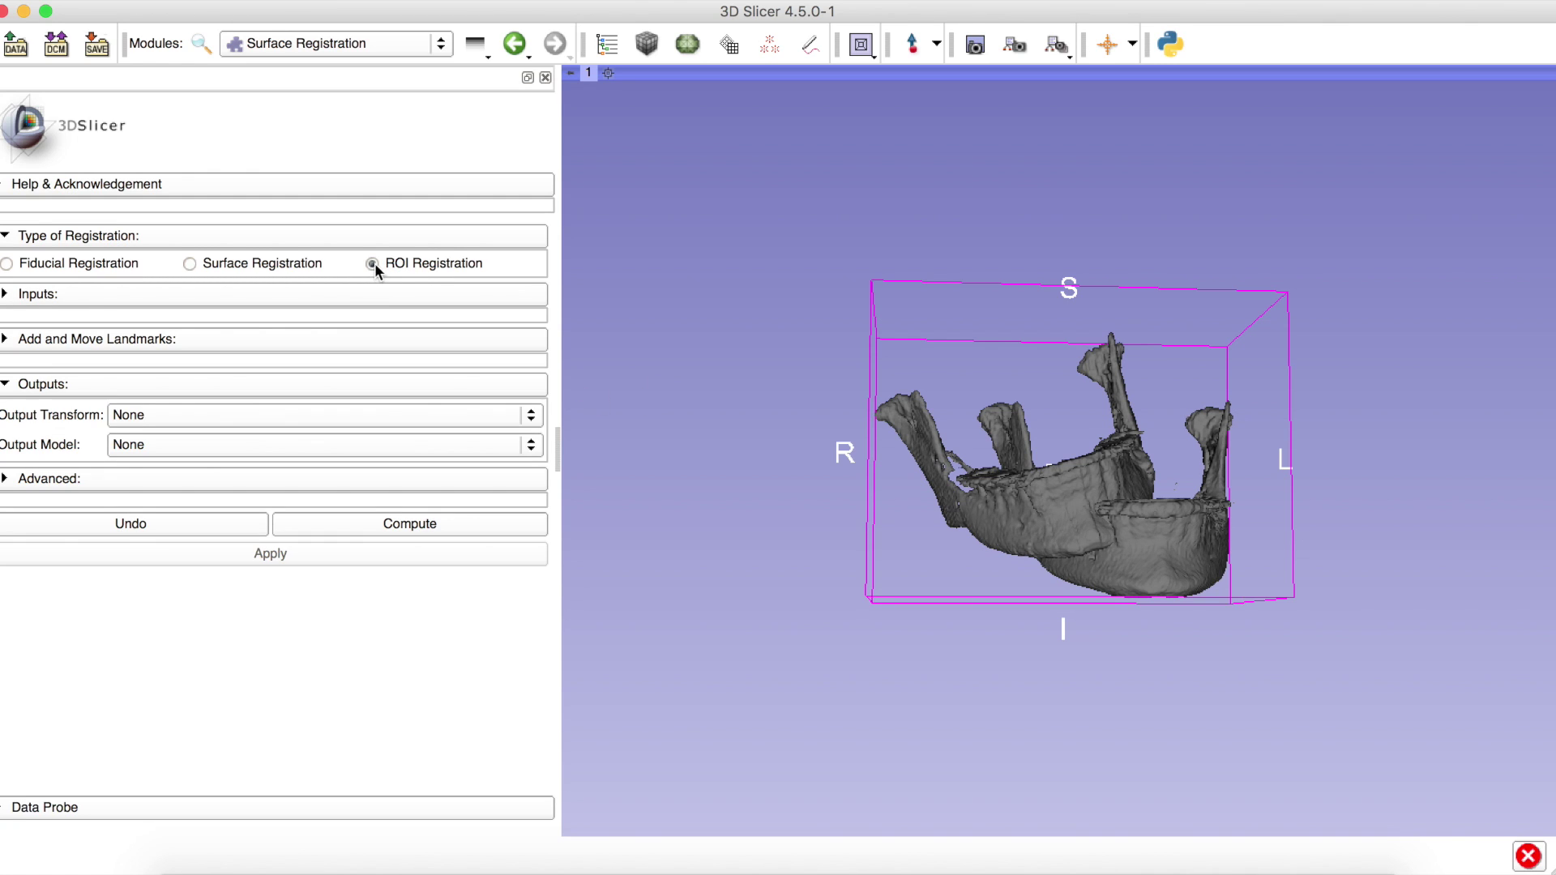
click(214, 295)
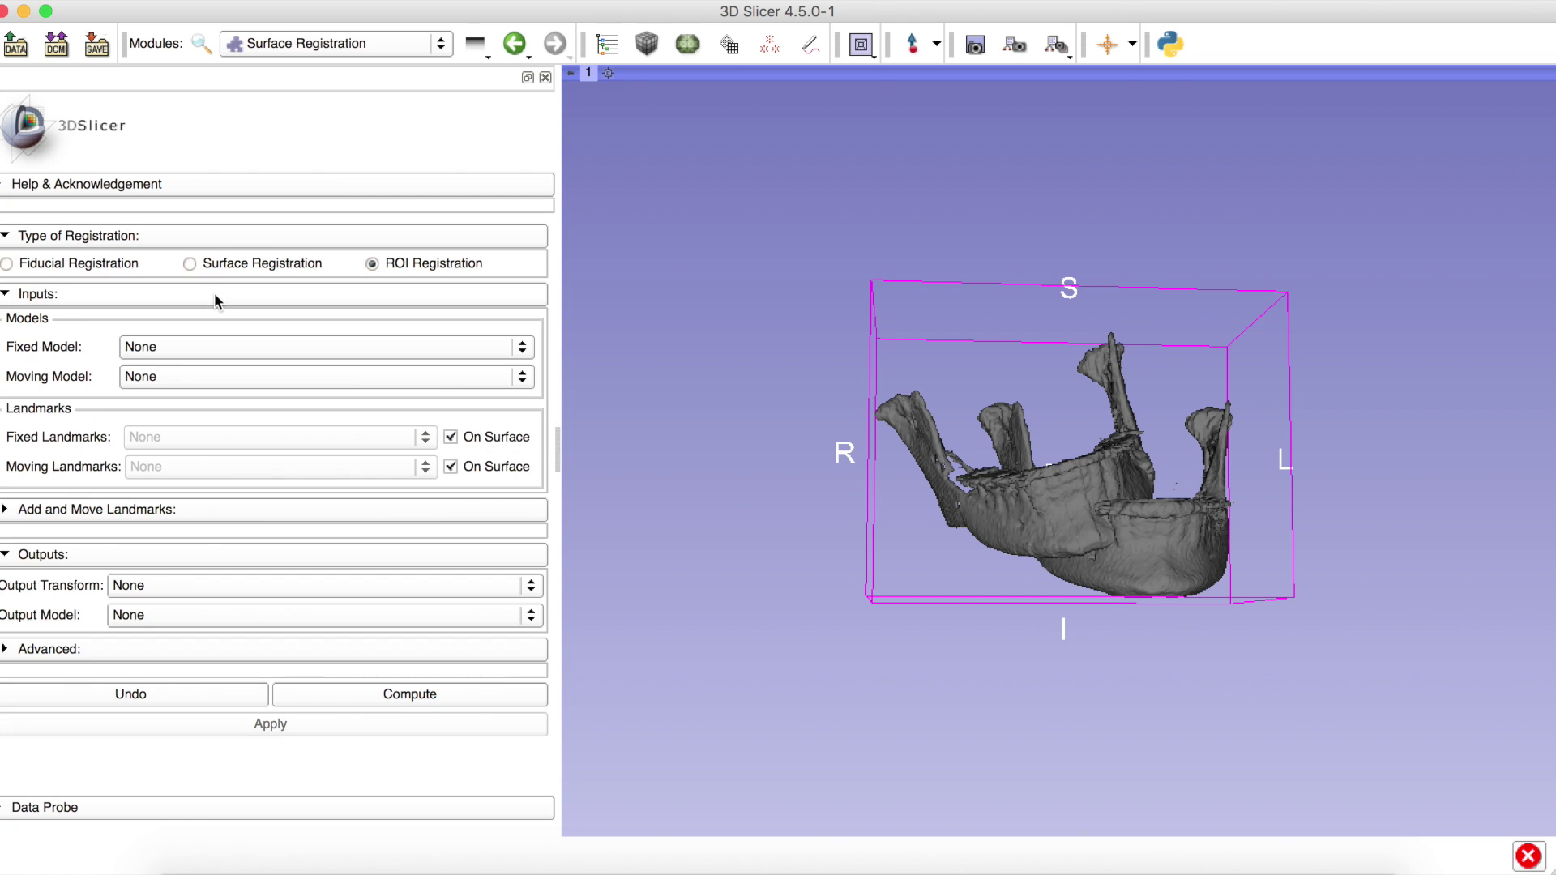
click(181, 354)
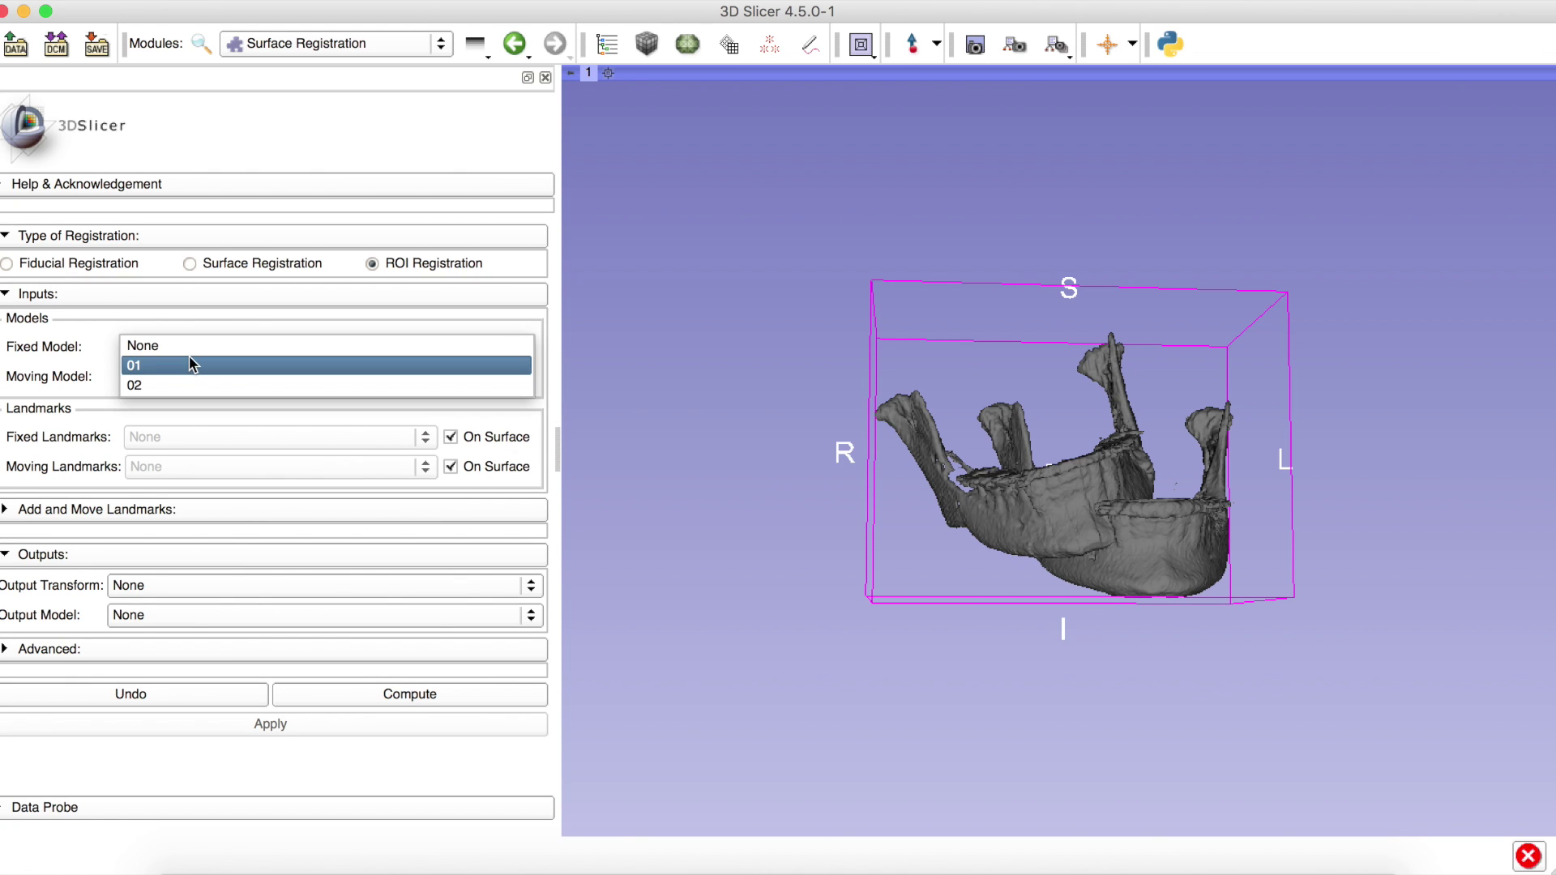
click(192, 382)
click(189, 398)
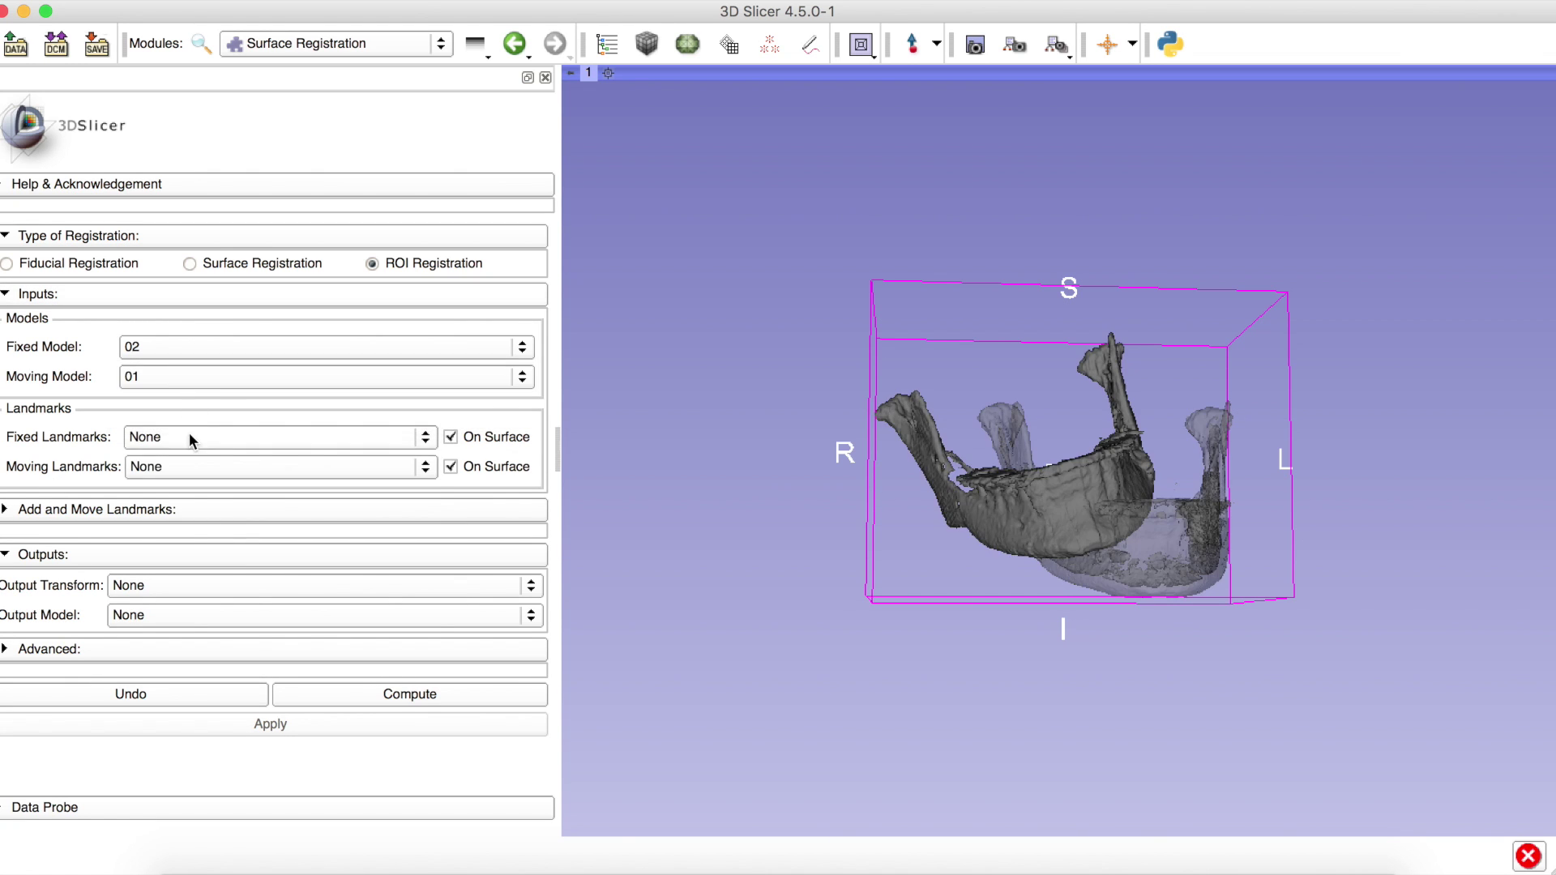
Create new landmark lists named F2 for fixed and F1 for moving.
click(189, 436)
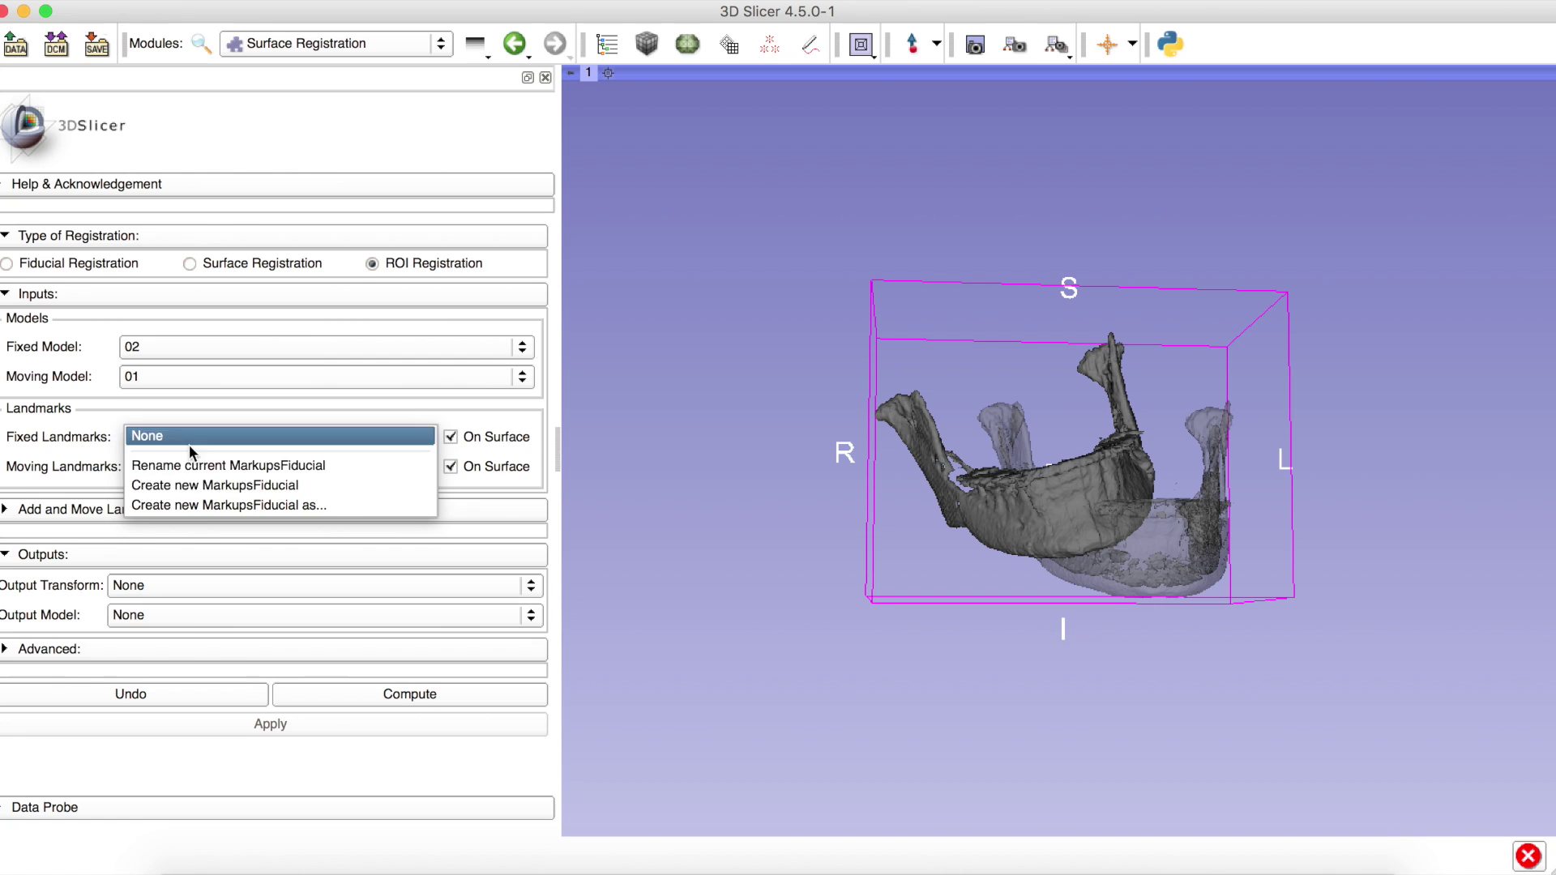
click(193, 505)
text(F)
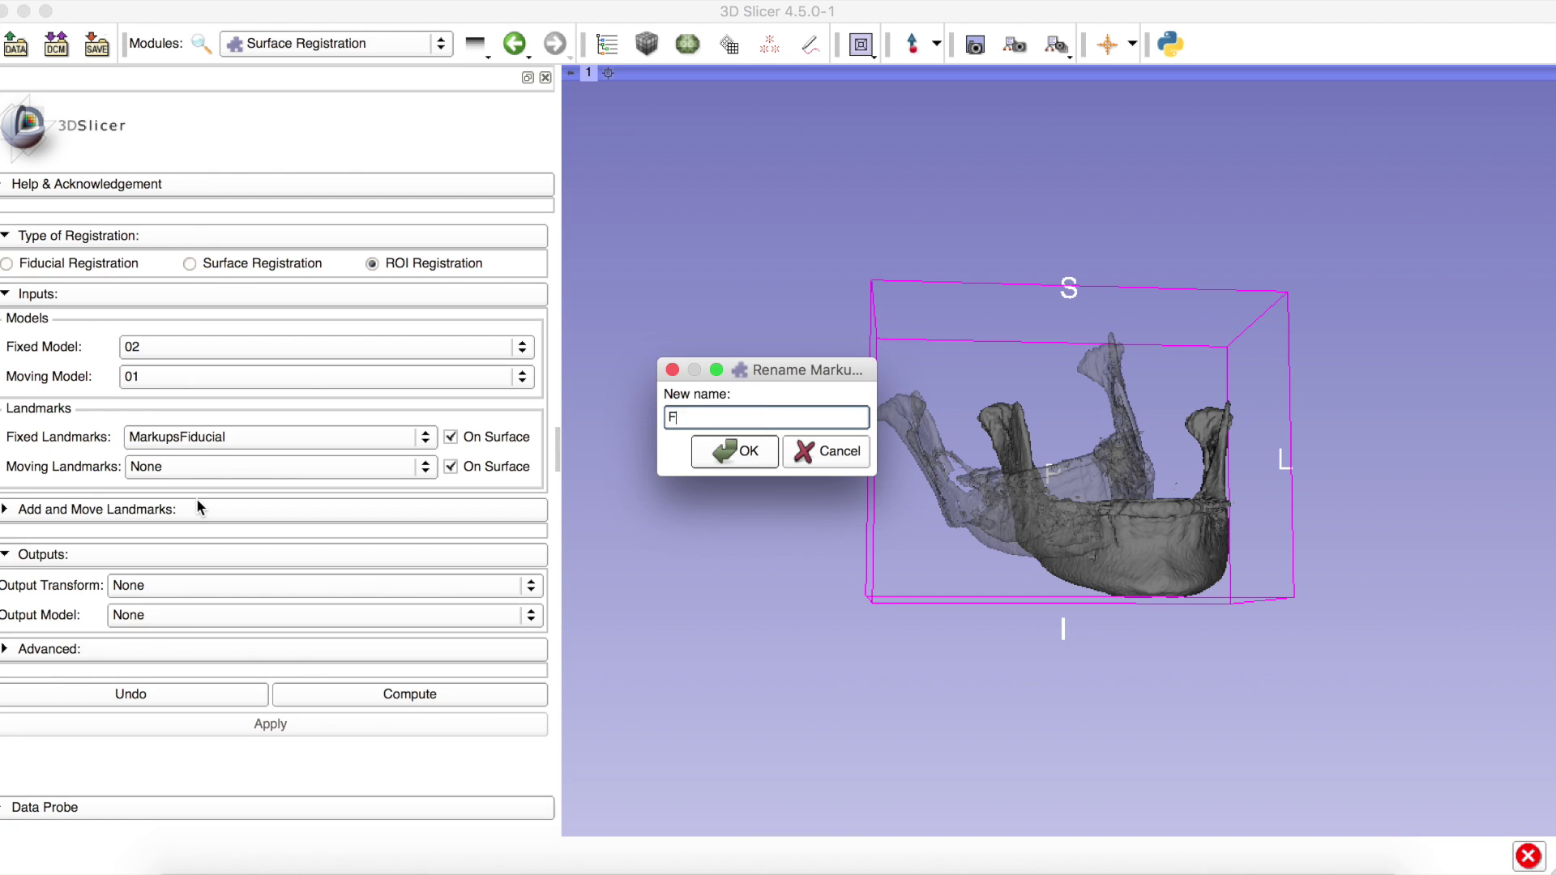
text(2)
key(Return)
click(162, 464)
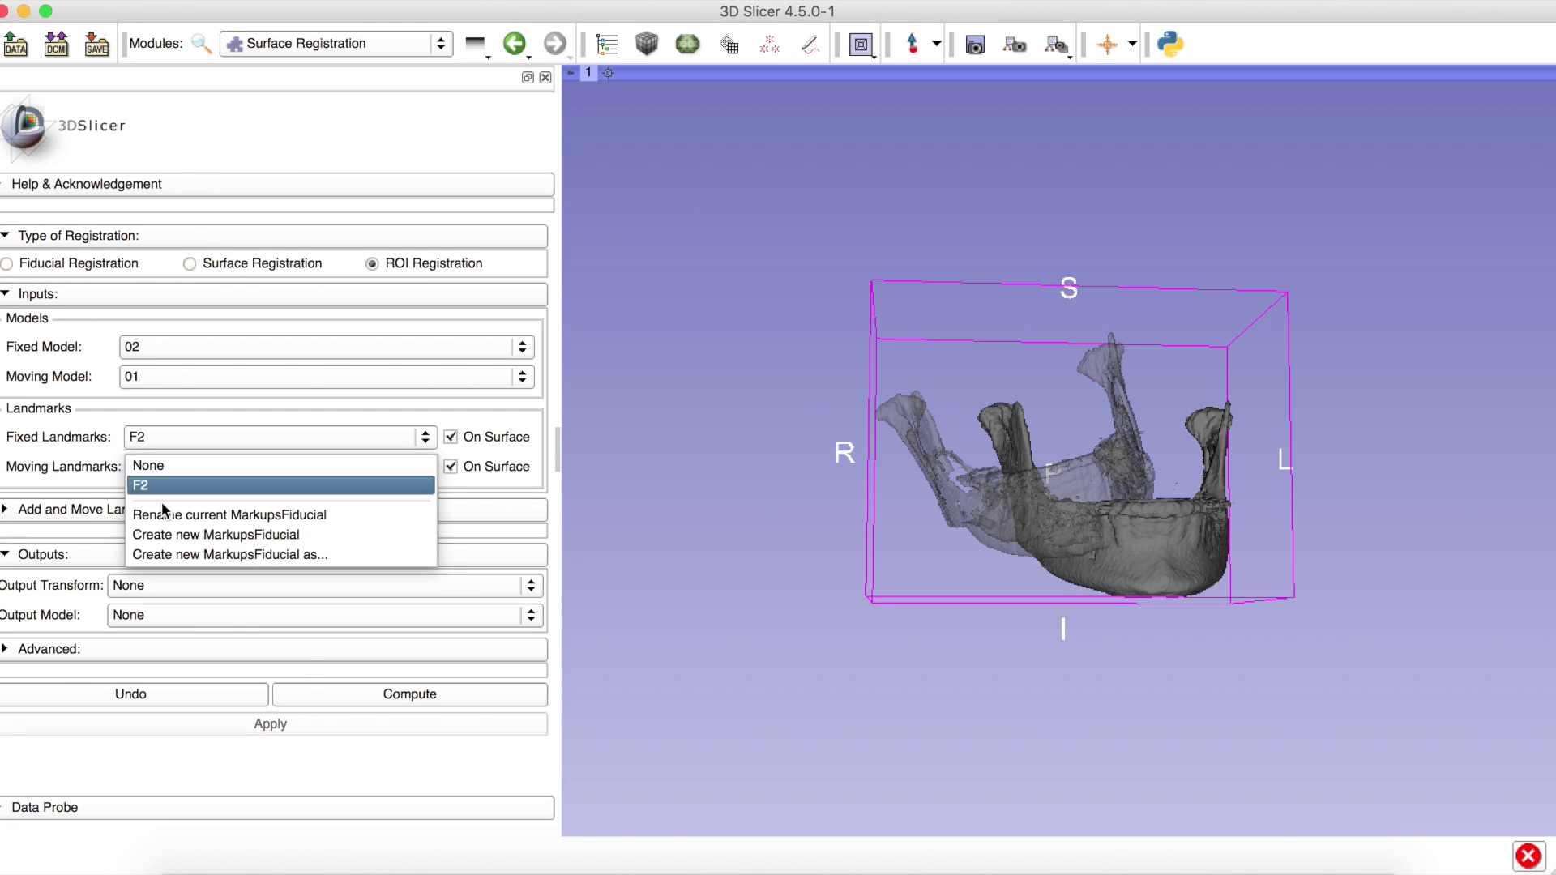
click(164, 552)
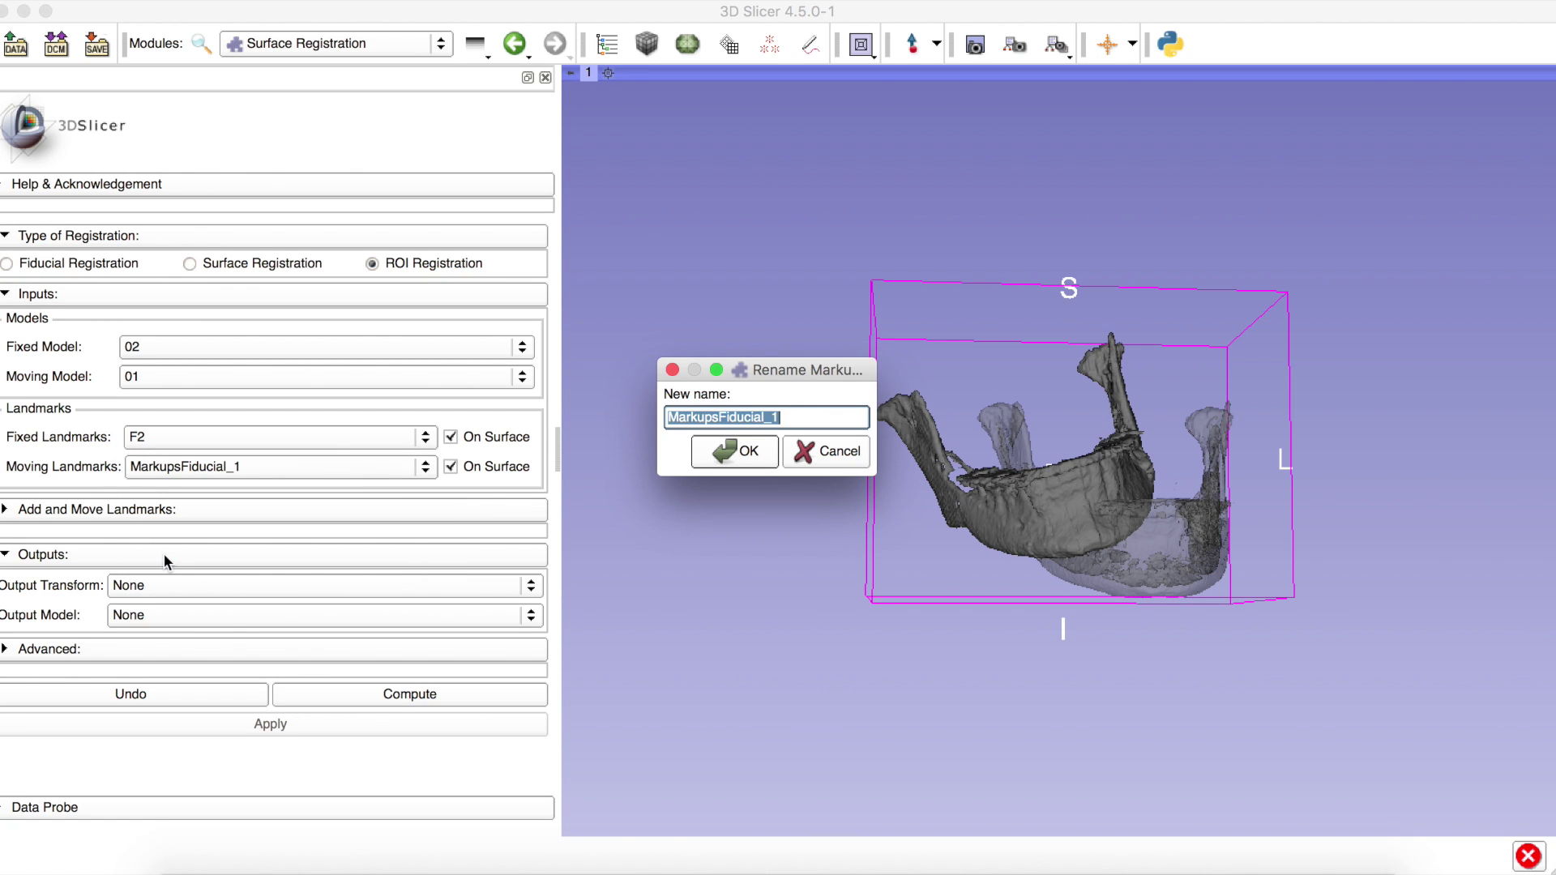
text(F1)
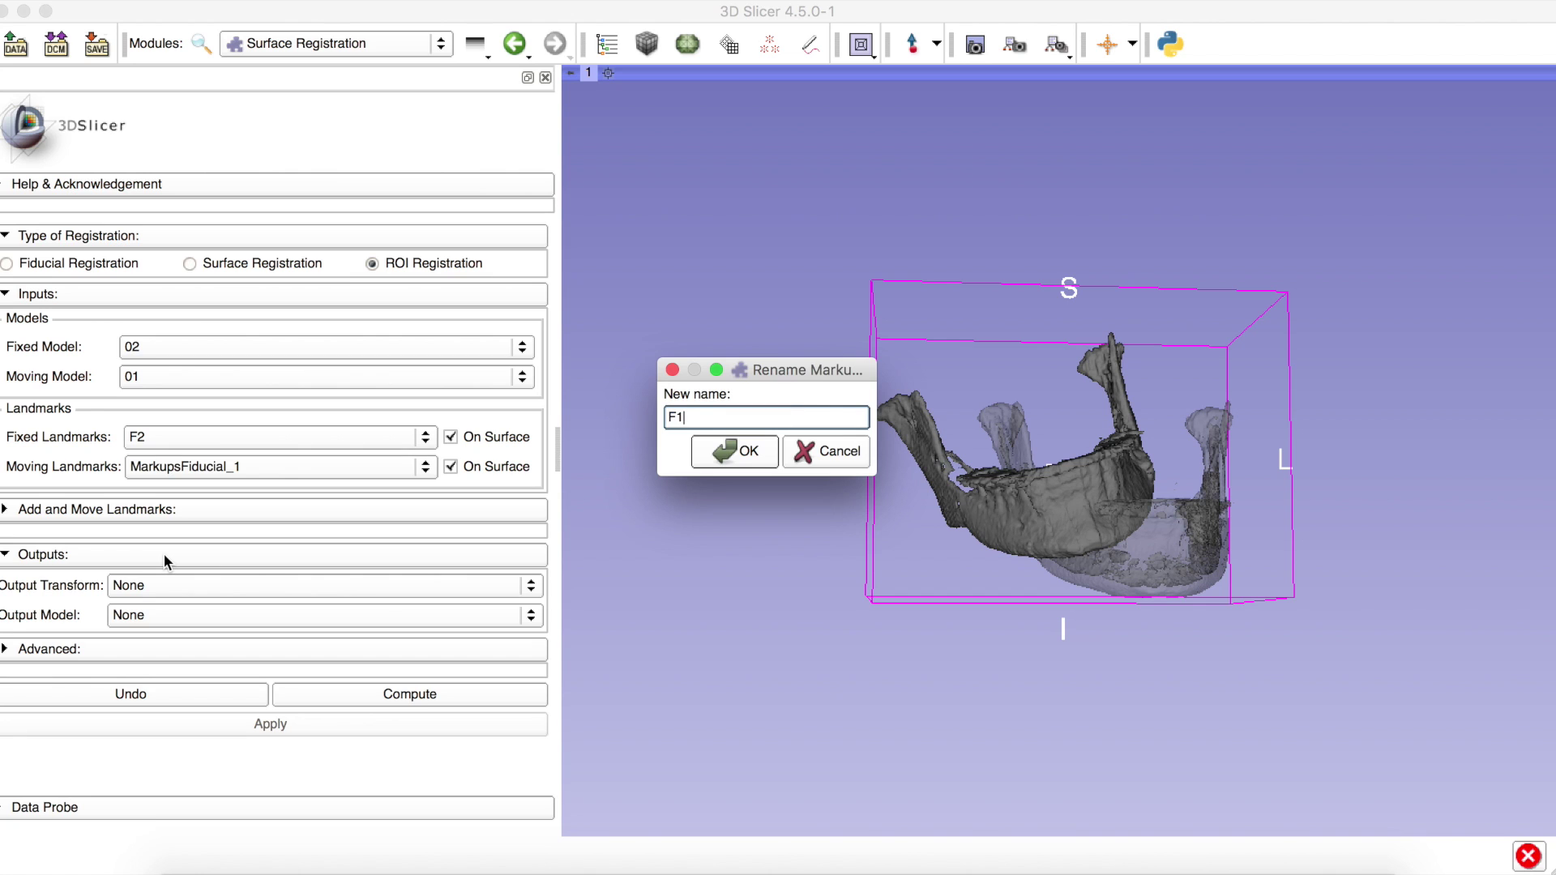
key(Return)
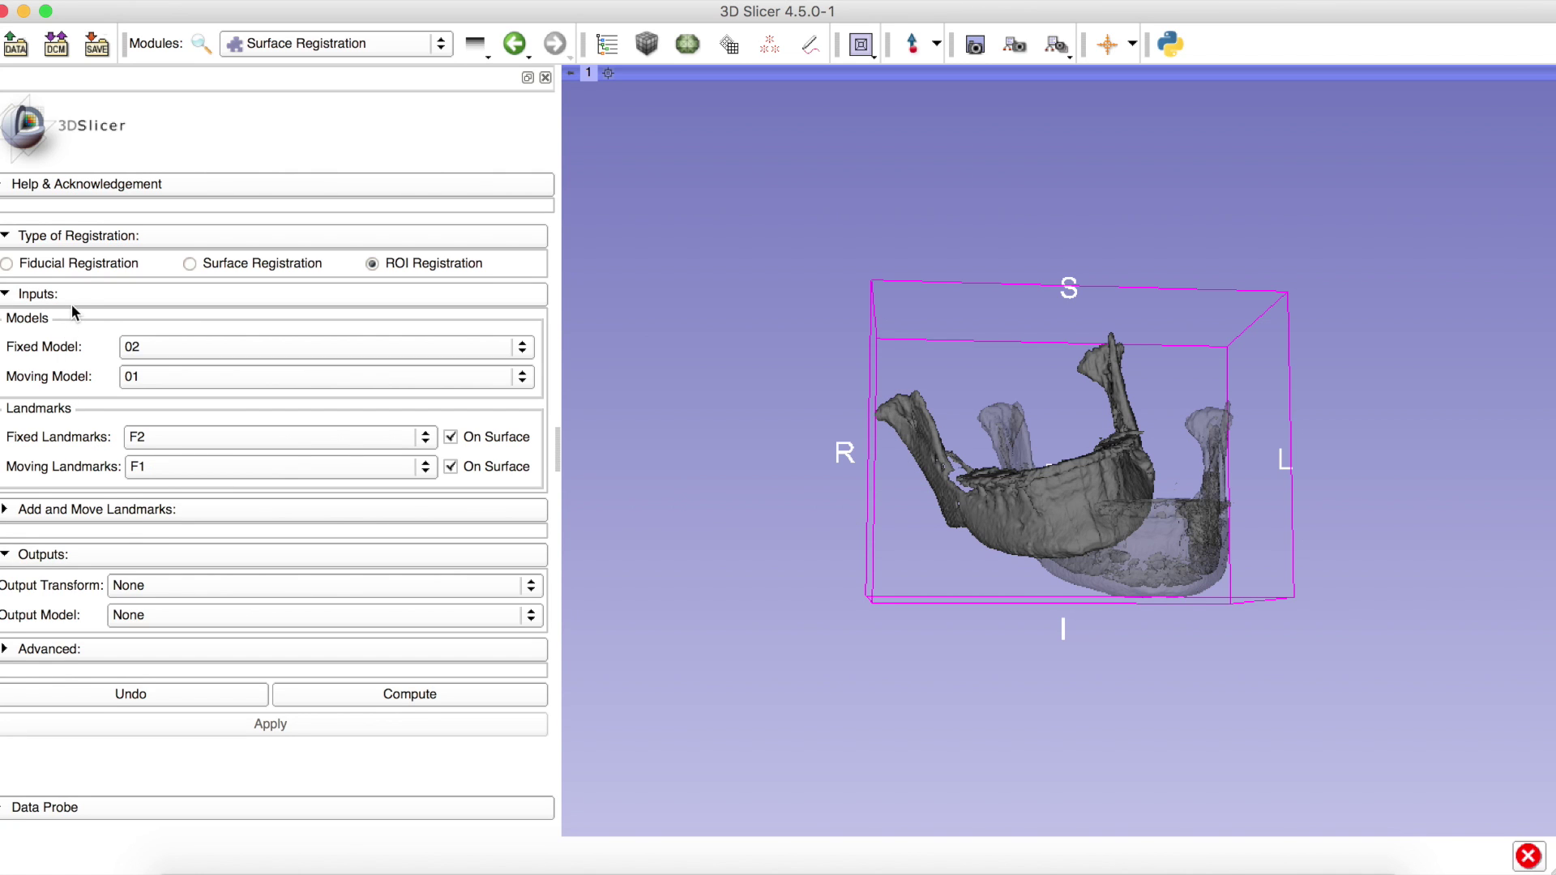
click(72, 301)
Place moving landmarks F1-1 and F1-2 on the right and left ramus tips.
click(105, 342)
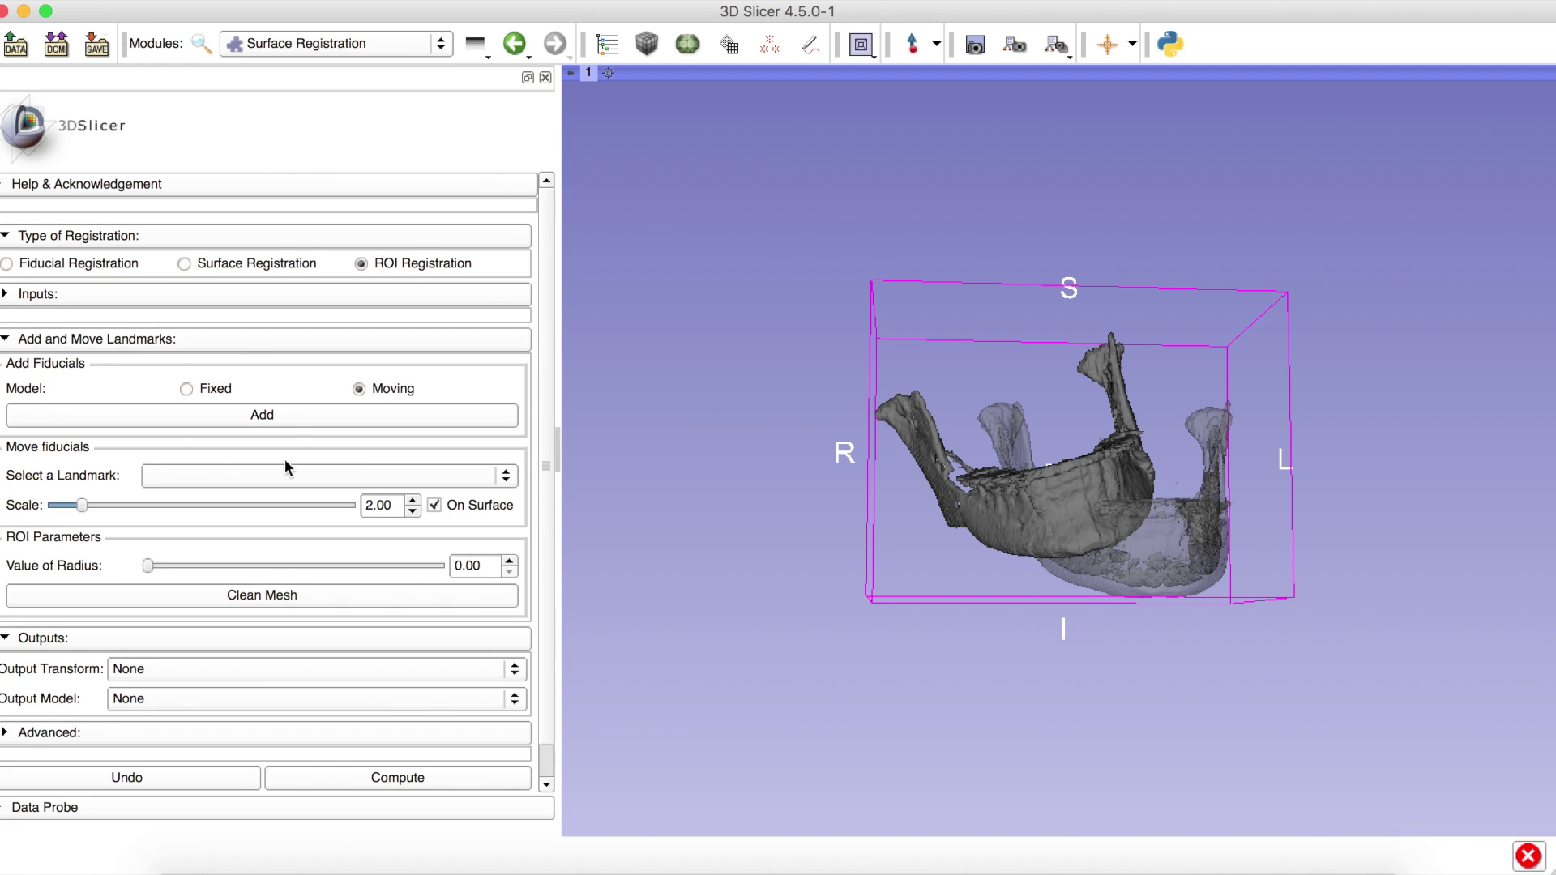
drag(918, 445, 1000, 496)
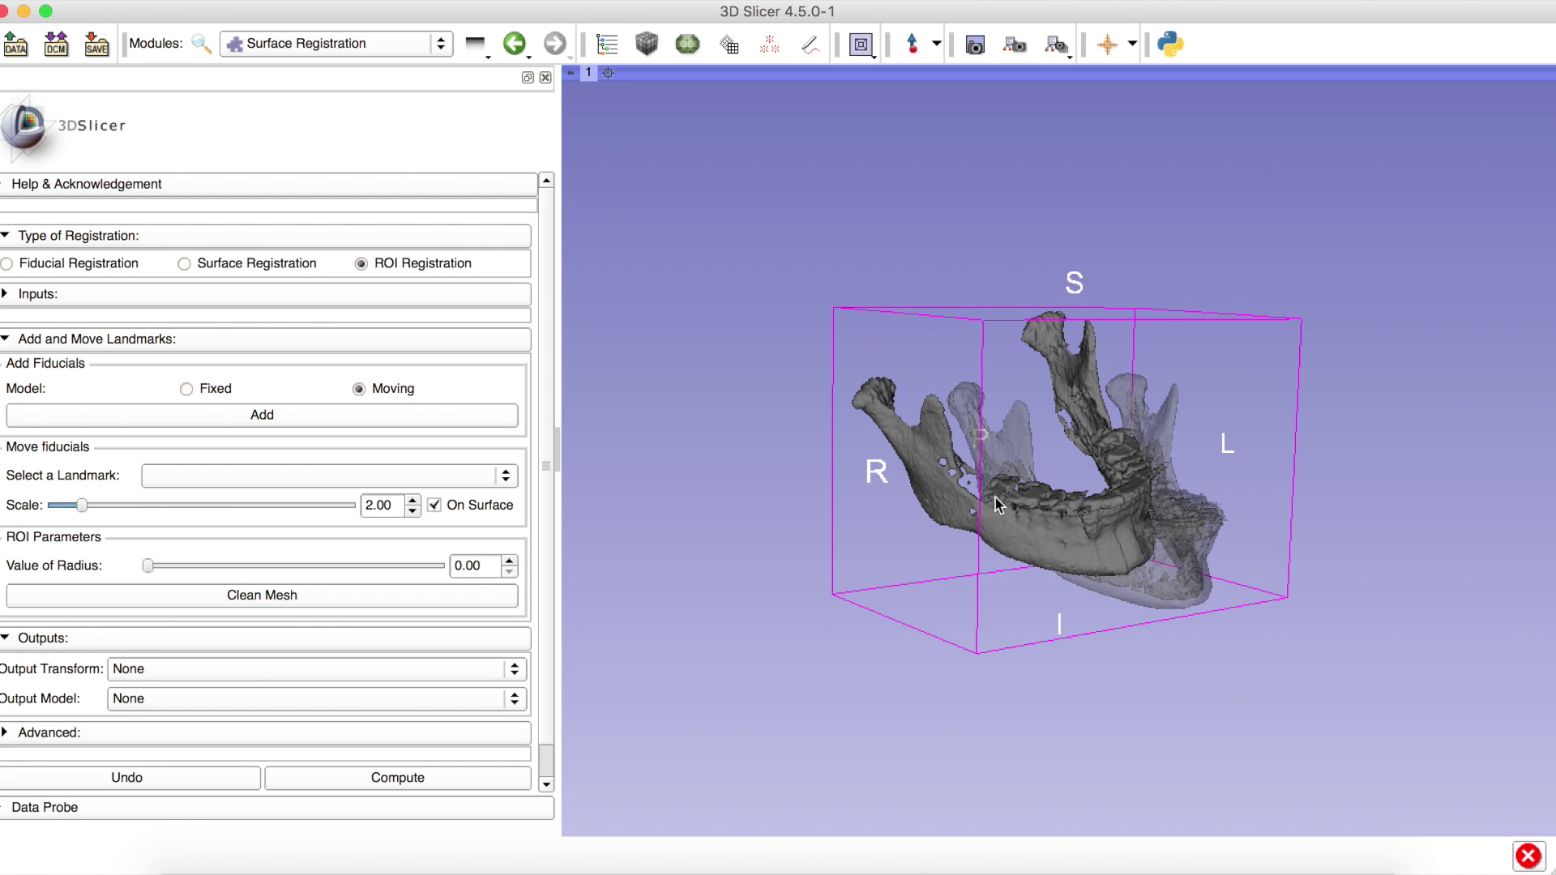
mouse_move(780, 498)
mouse_down()
mouse_move(844, 473)
mouse_move(830, 512)
mouse_up()
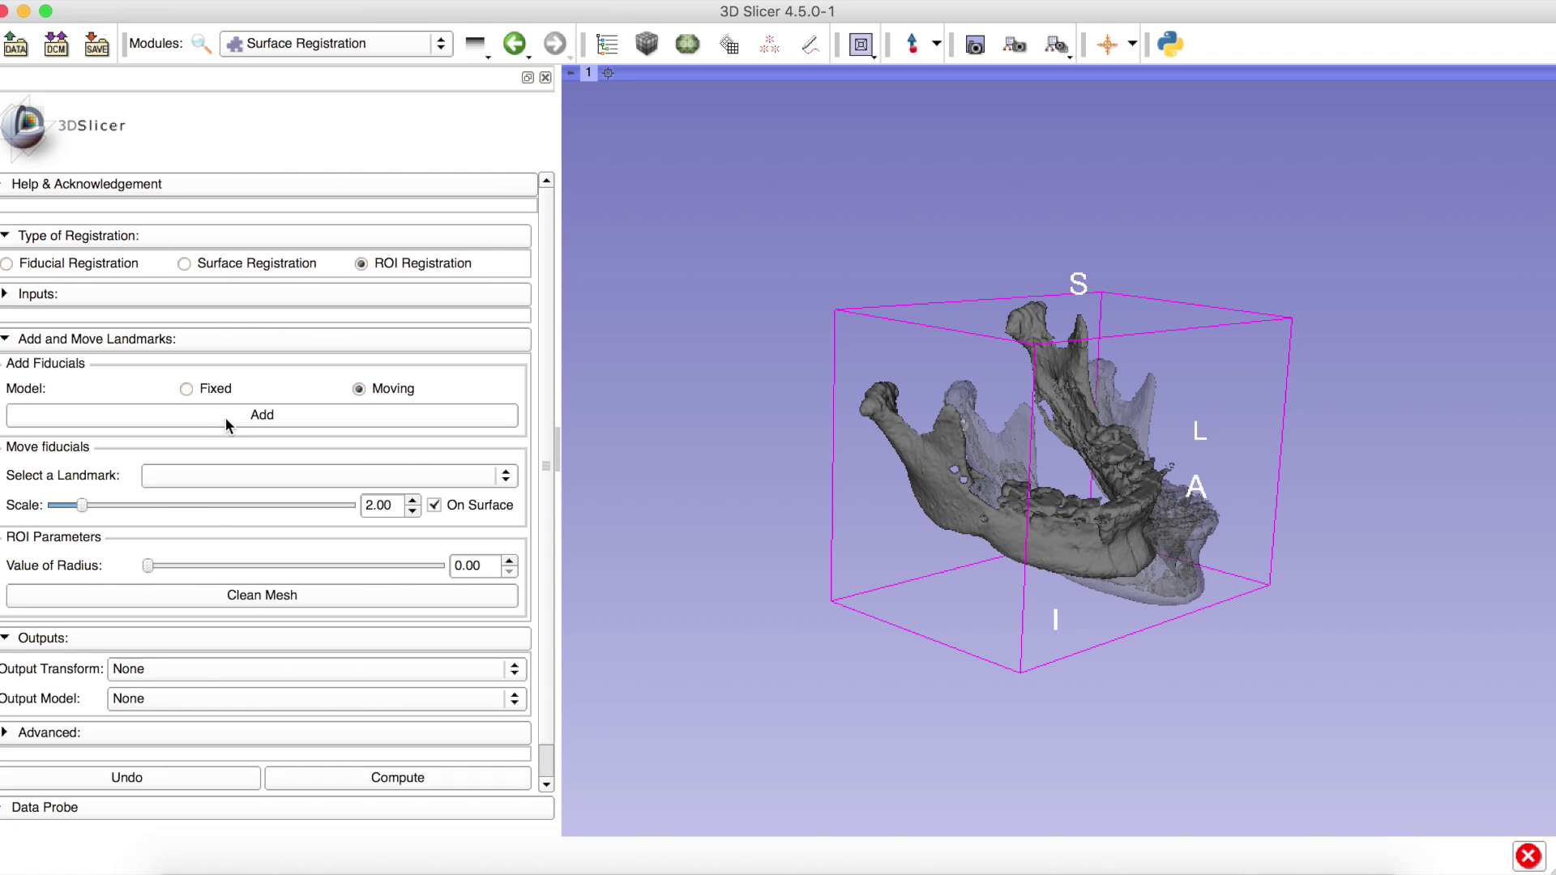
click(268, 417)
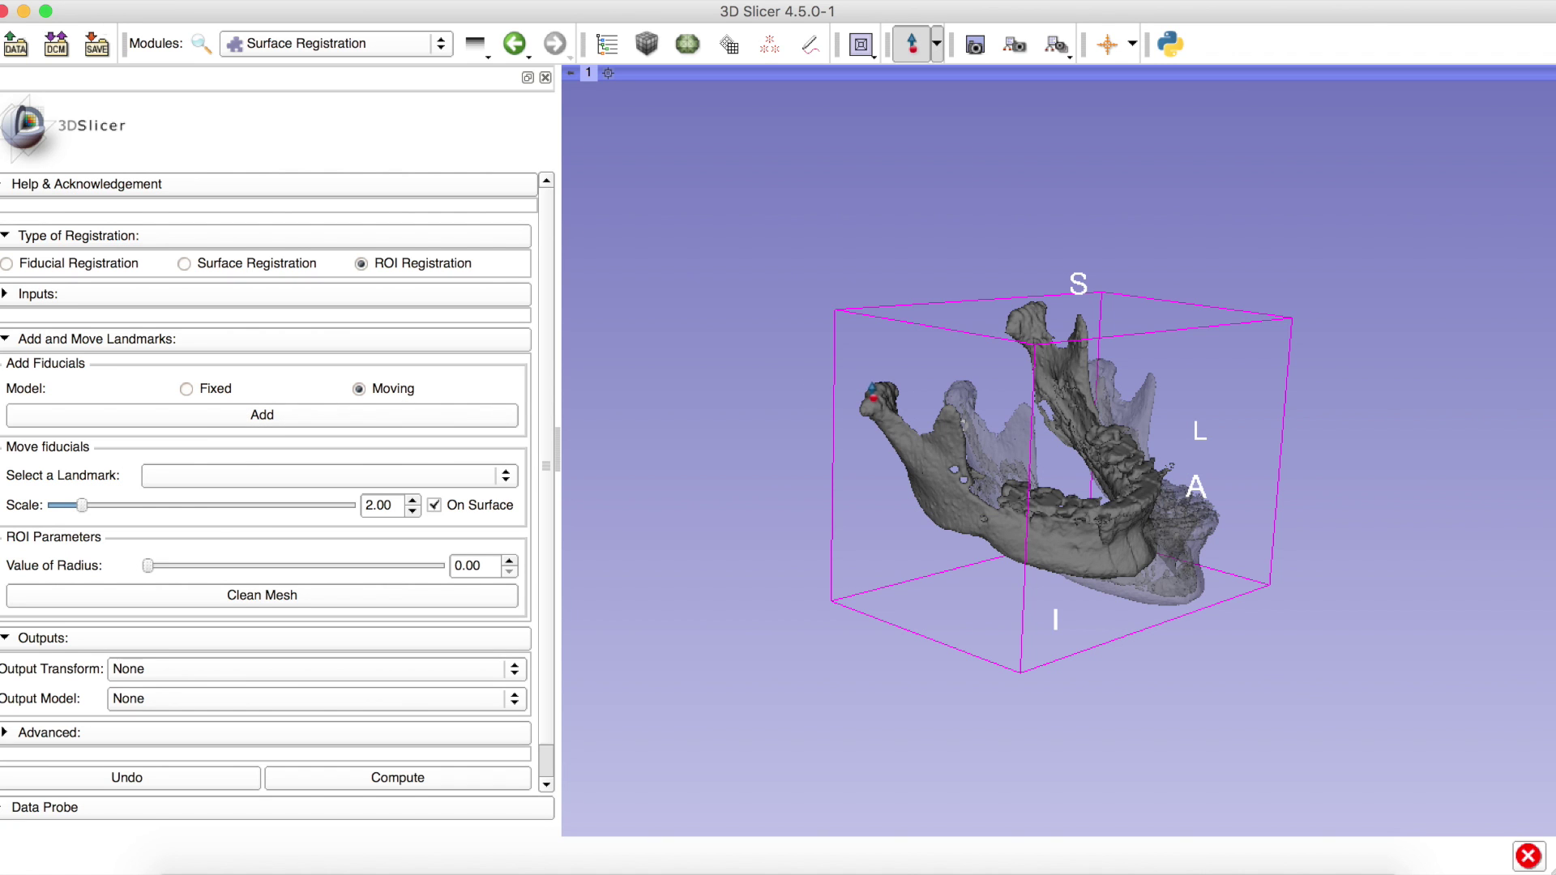
click(882, 396)
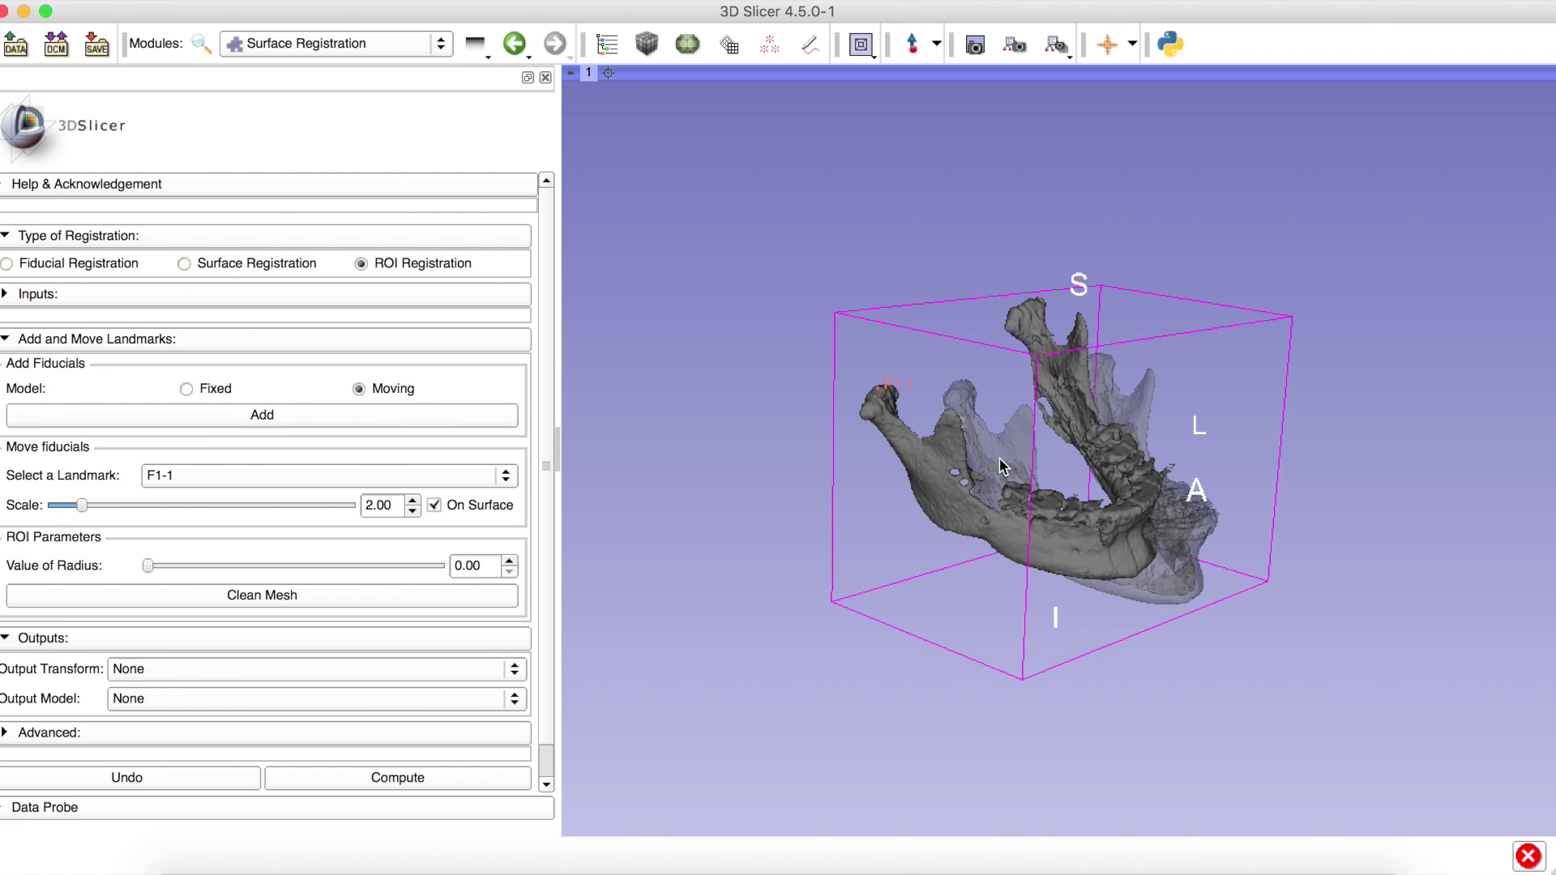
mouse_move(884, 451)
mouse_down()
mouse_move(1025, 540)
mouse_move(924, 502)
mouse_up()
click(363, 418)
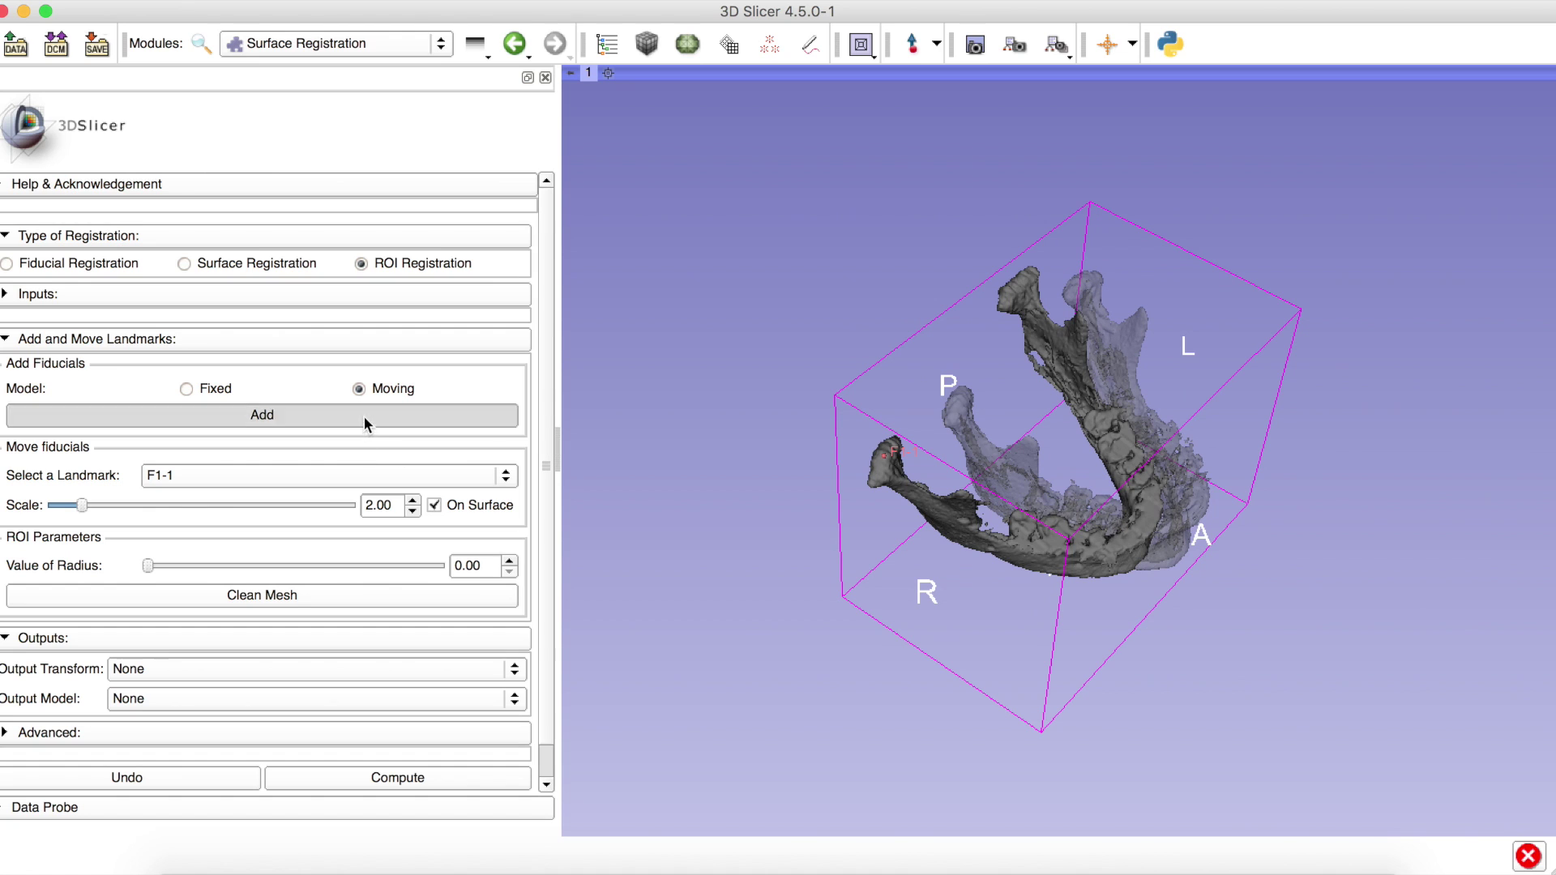
click(1016, 296)
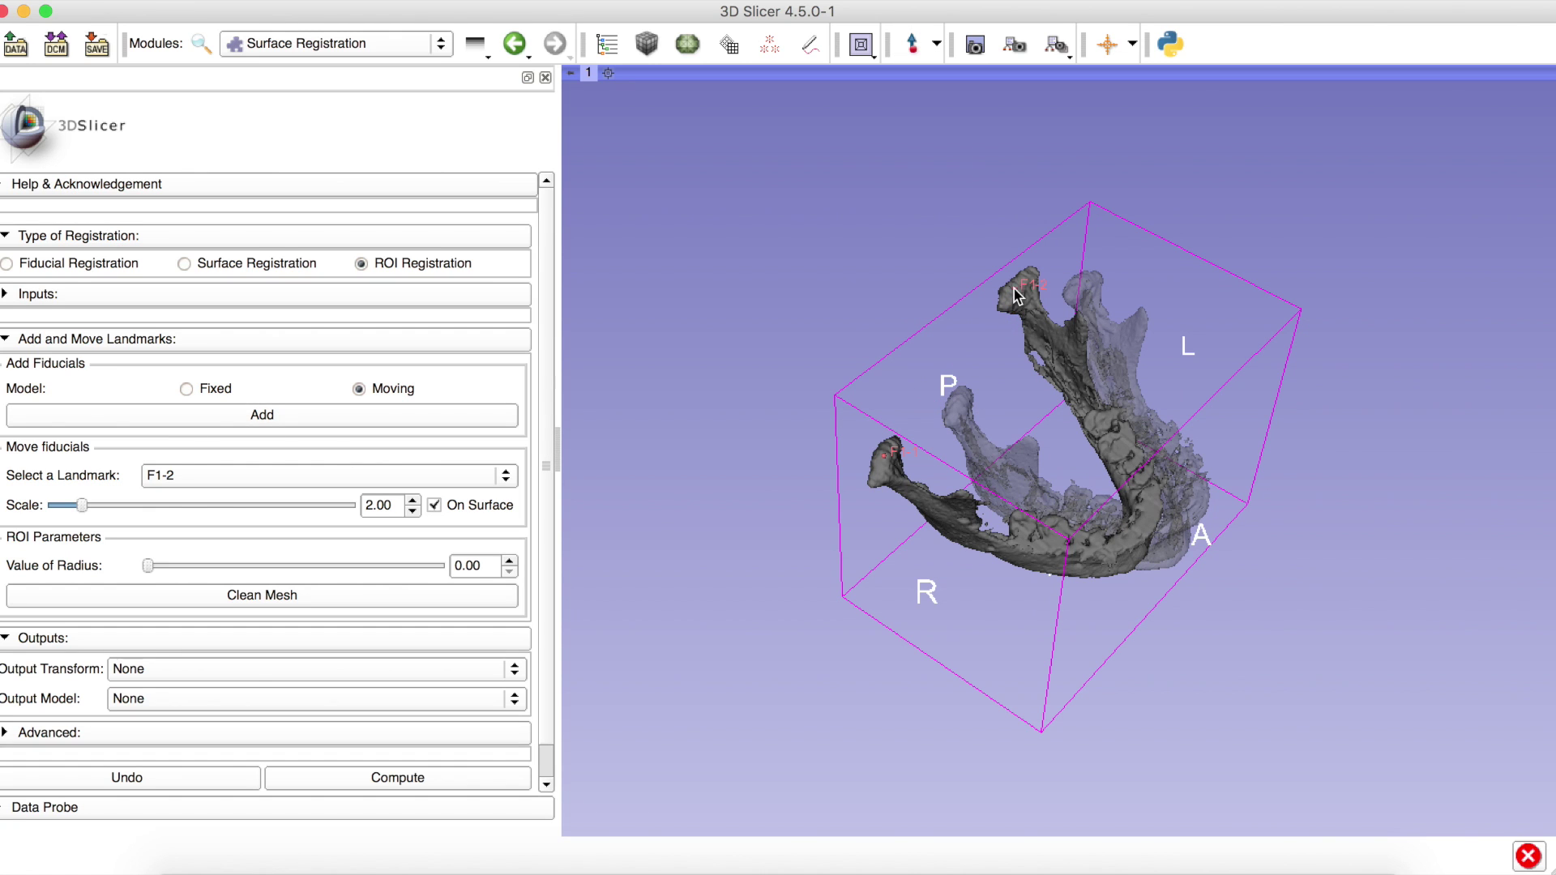
drag(852, 426, 901, 273)
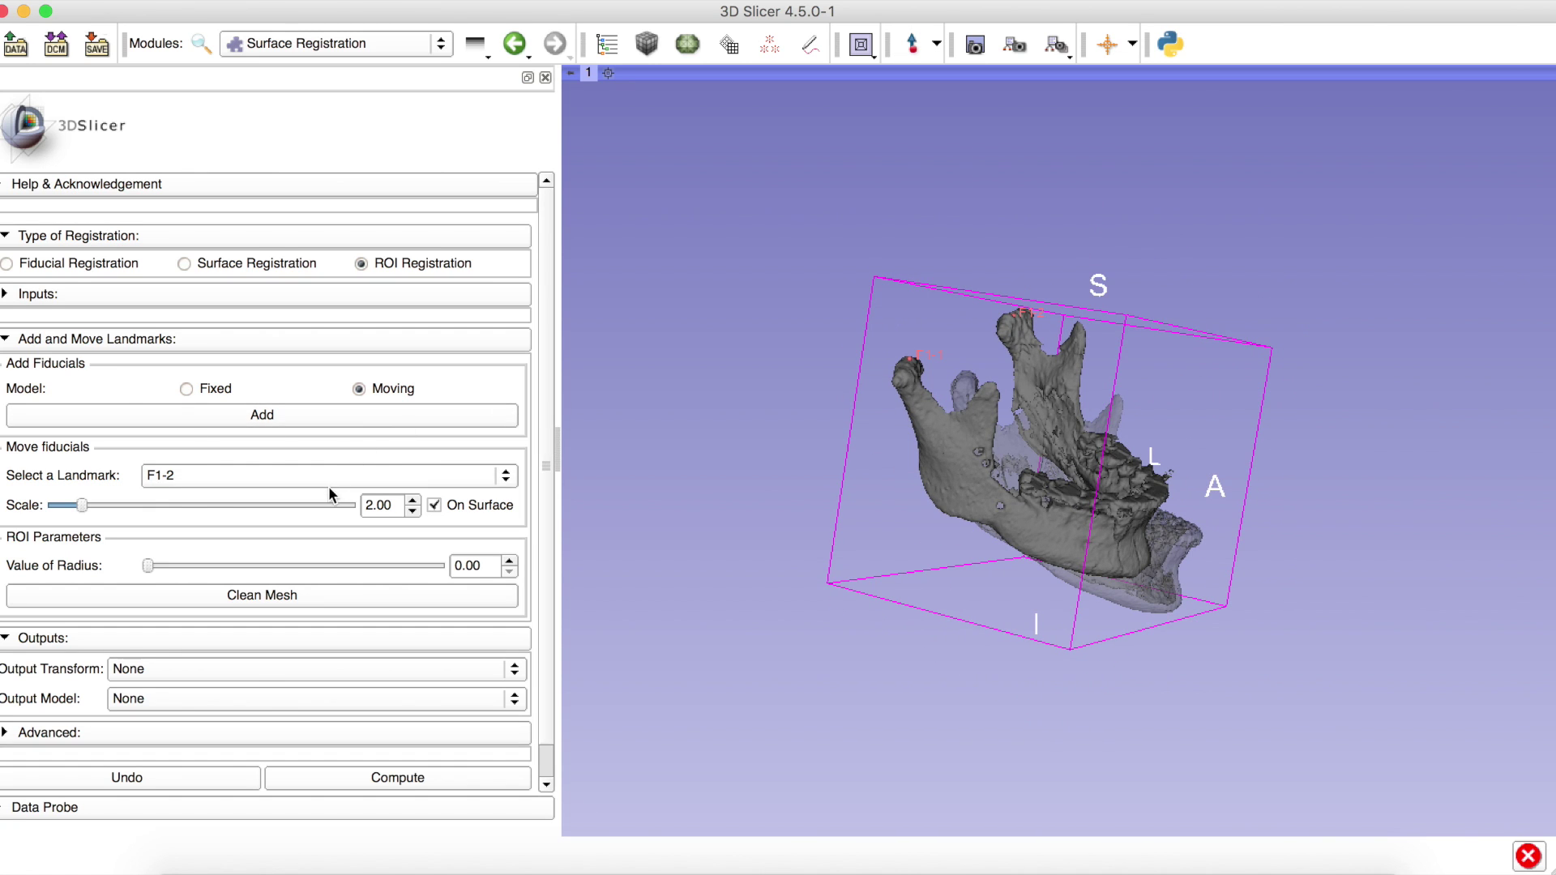
Enlarge the red region radius around landmarks F1-1 and F1-2.
click(201, 475)
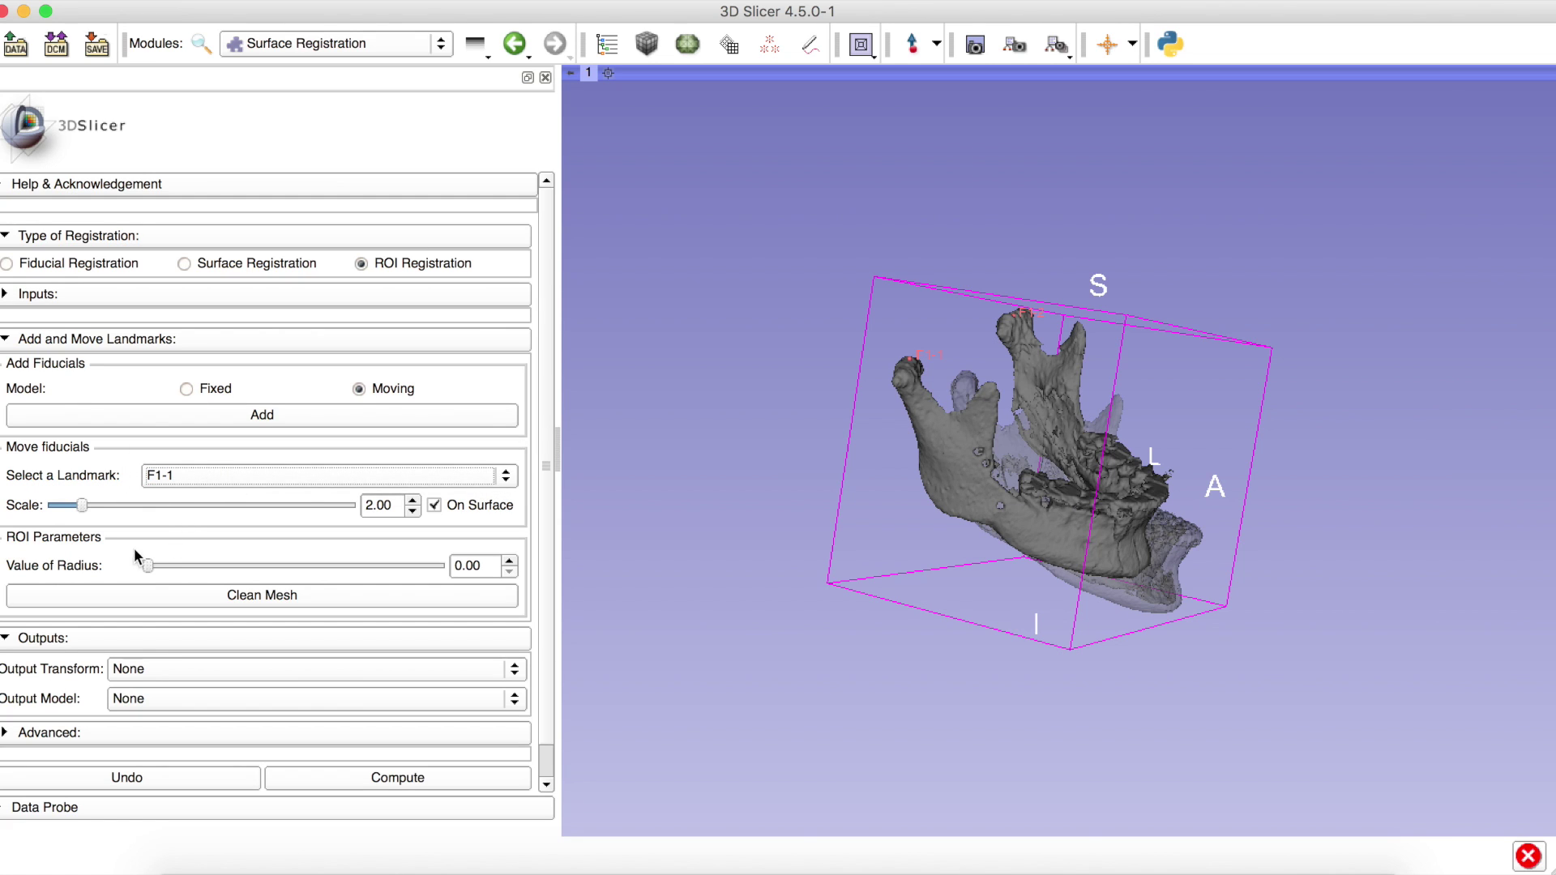
drag(147, 572, 199, 572)
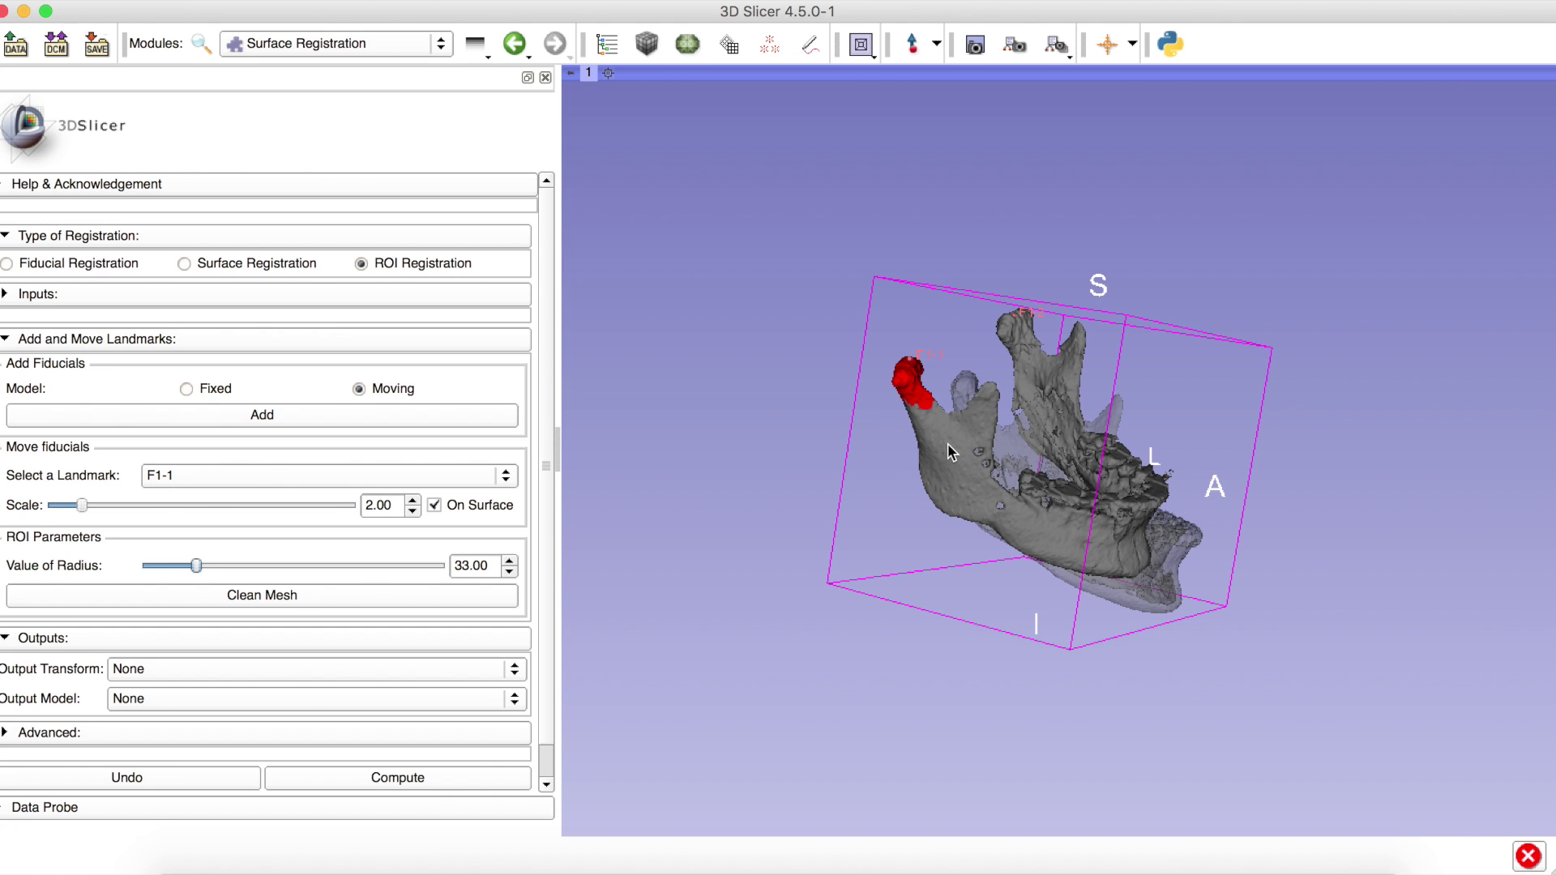
drag(949, 449, 914, 514)
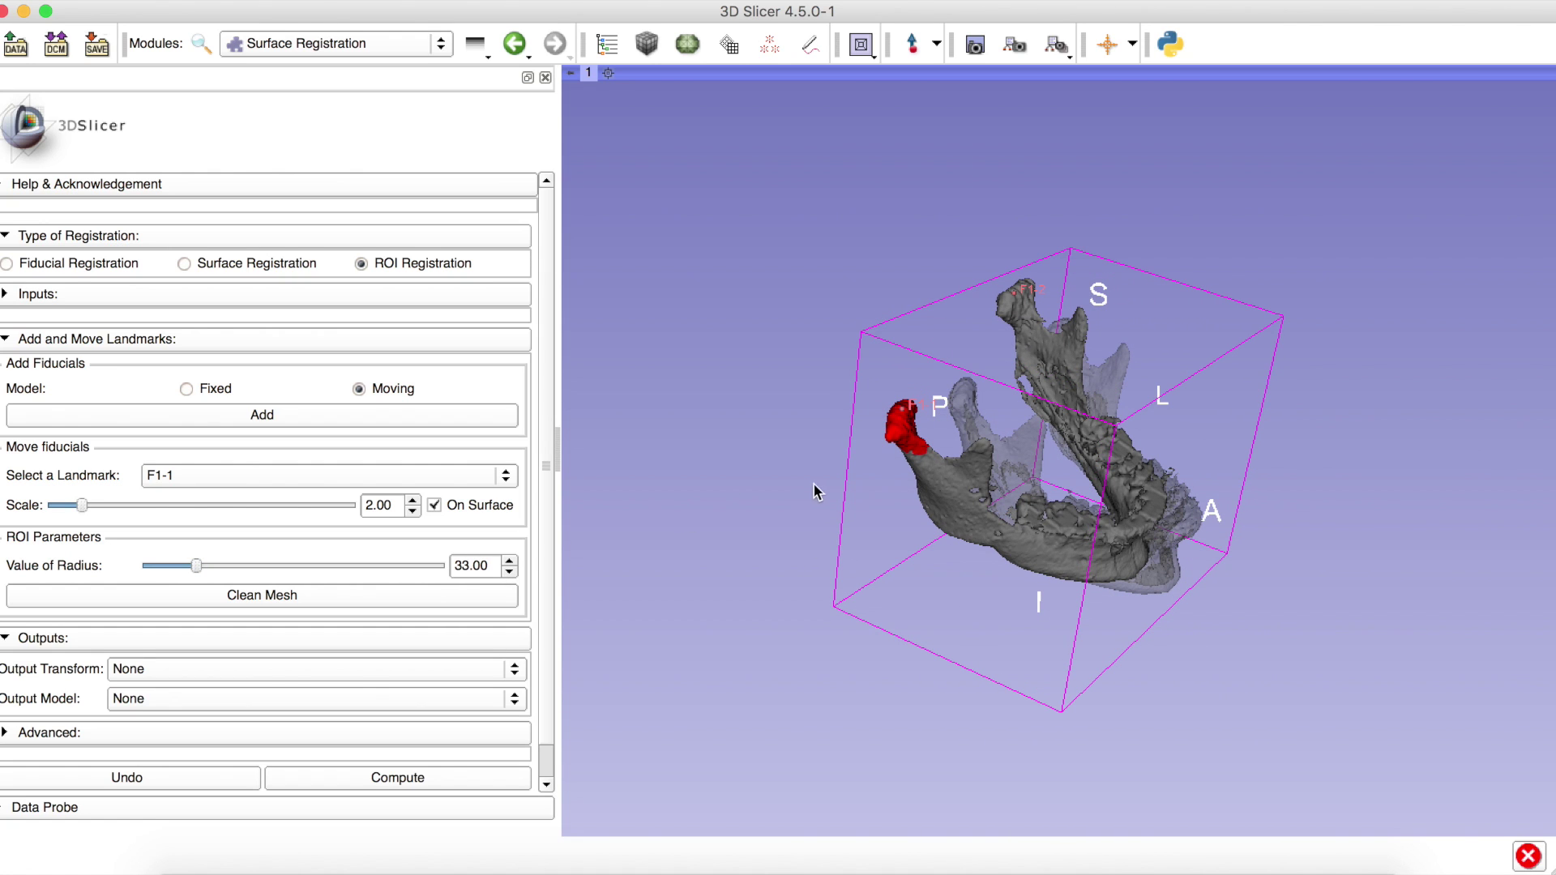
click(181, 478)
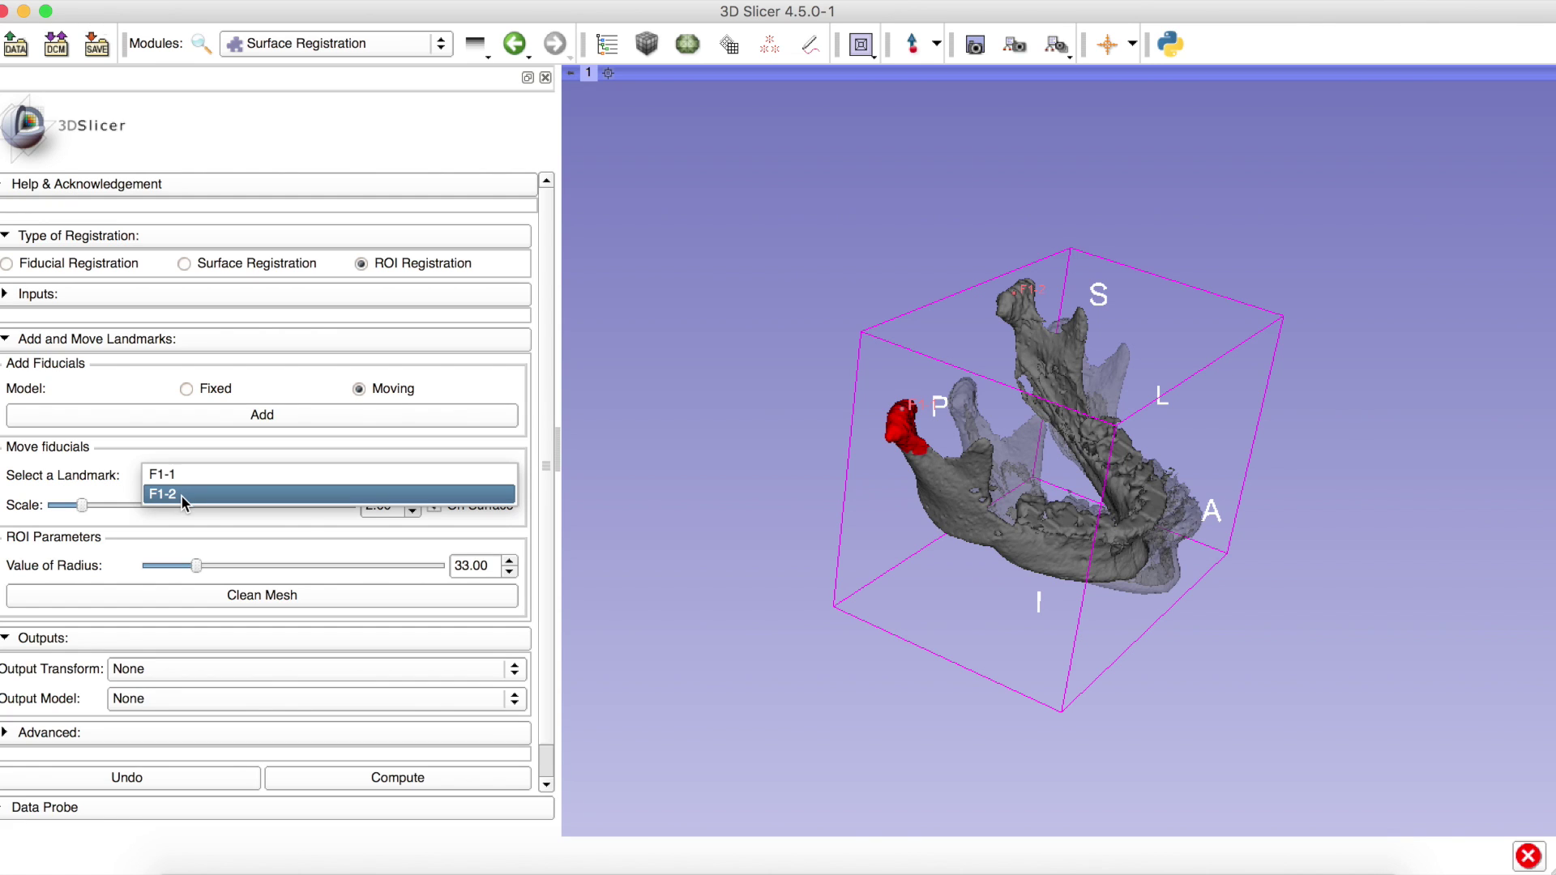
click(181, 494)
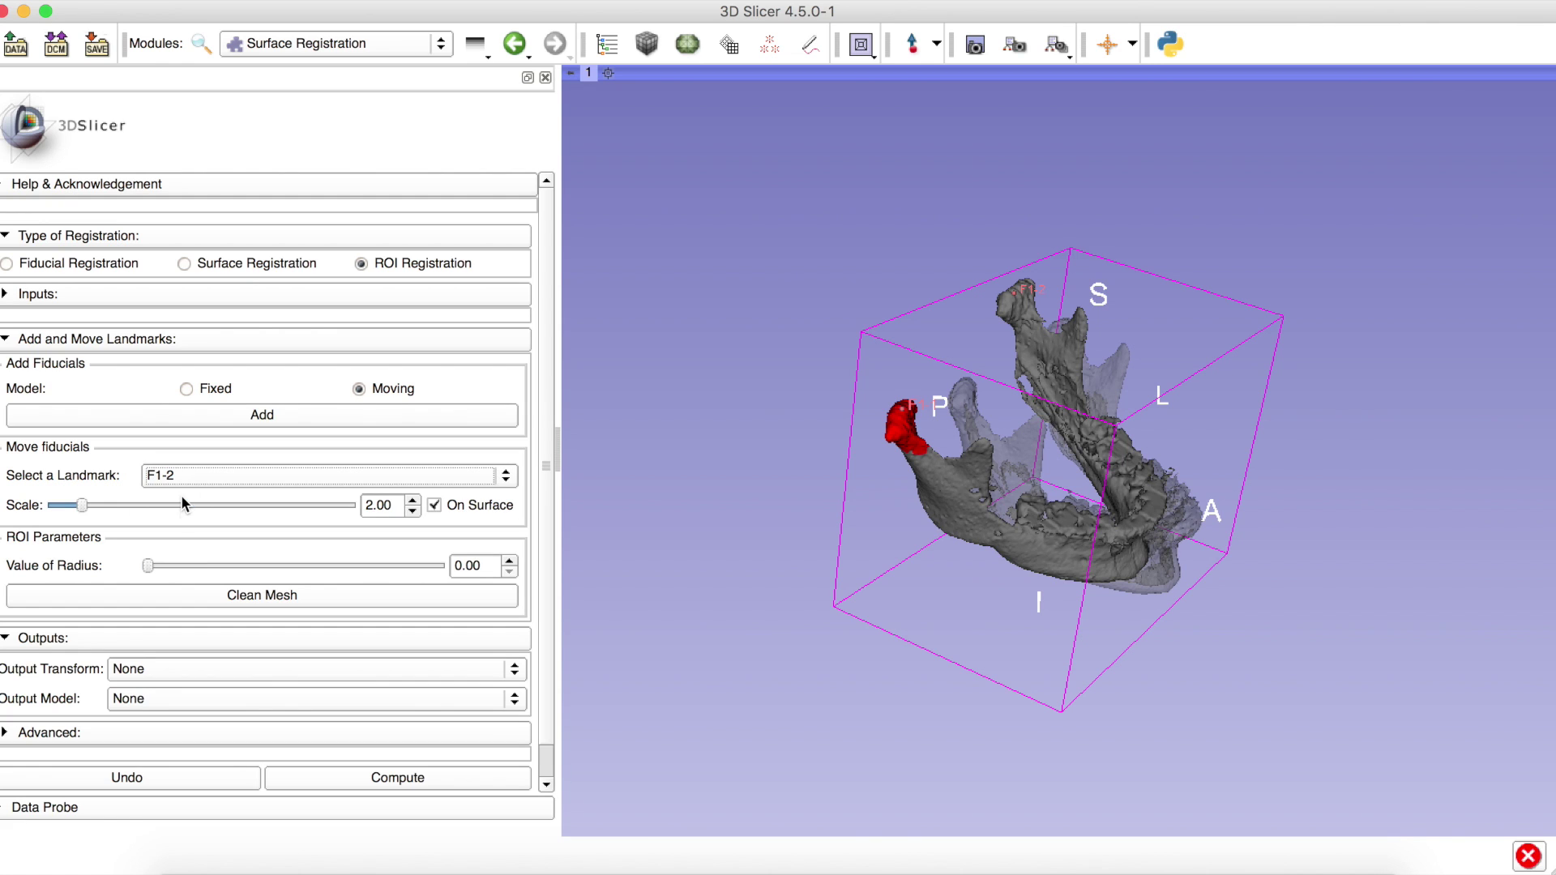
drag(149, 566, 183, 565)
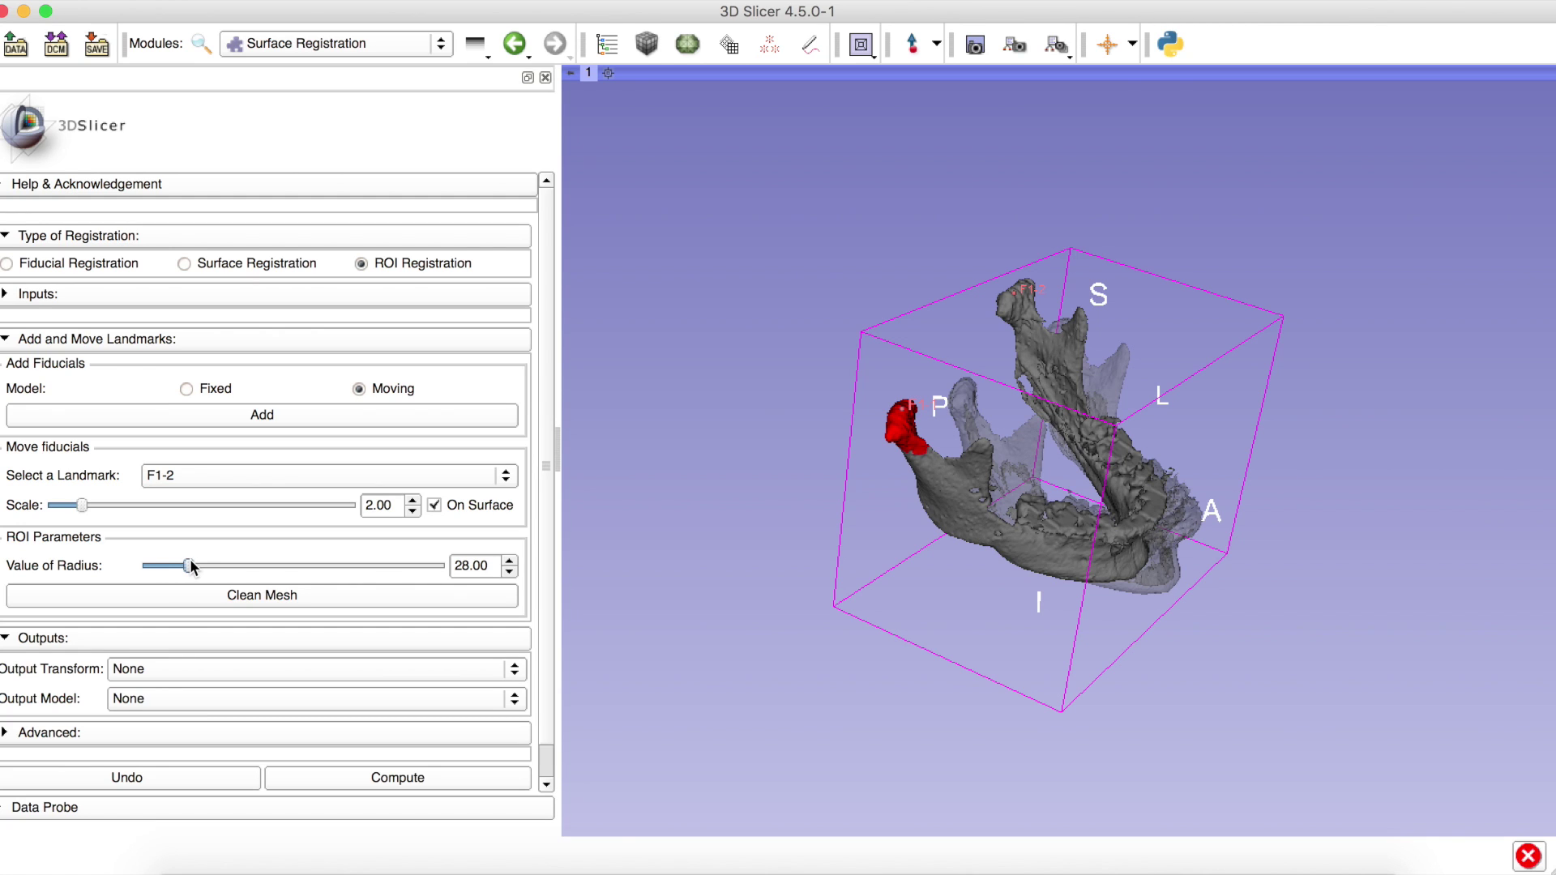
click(196, 390)
Place fixed landmark F2-2 on the condyle and set its region radius to 21.
drag(997, 487, 871, 520)
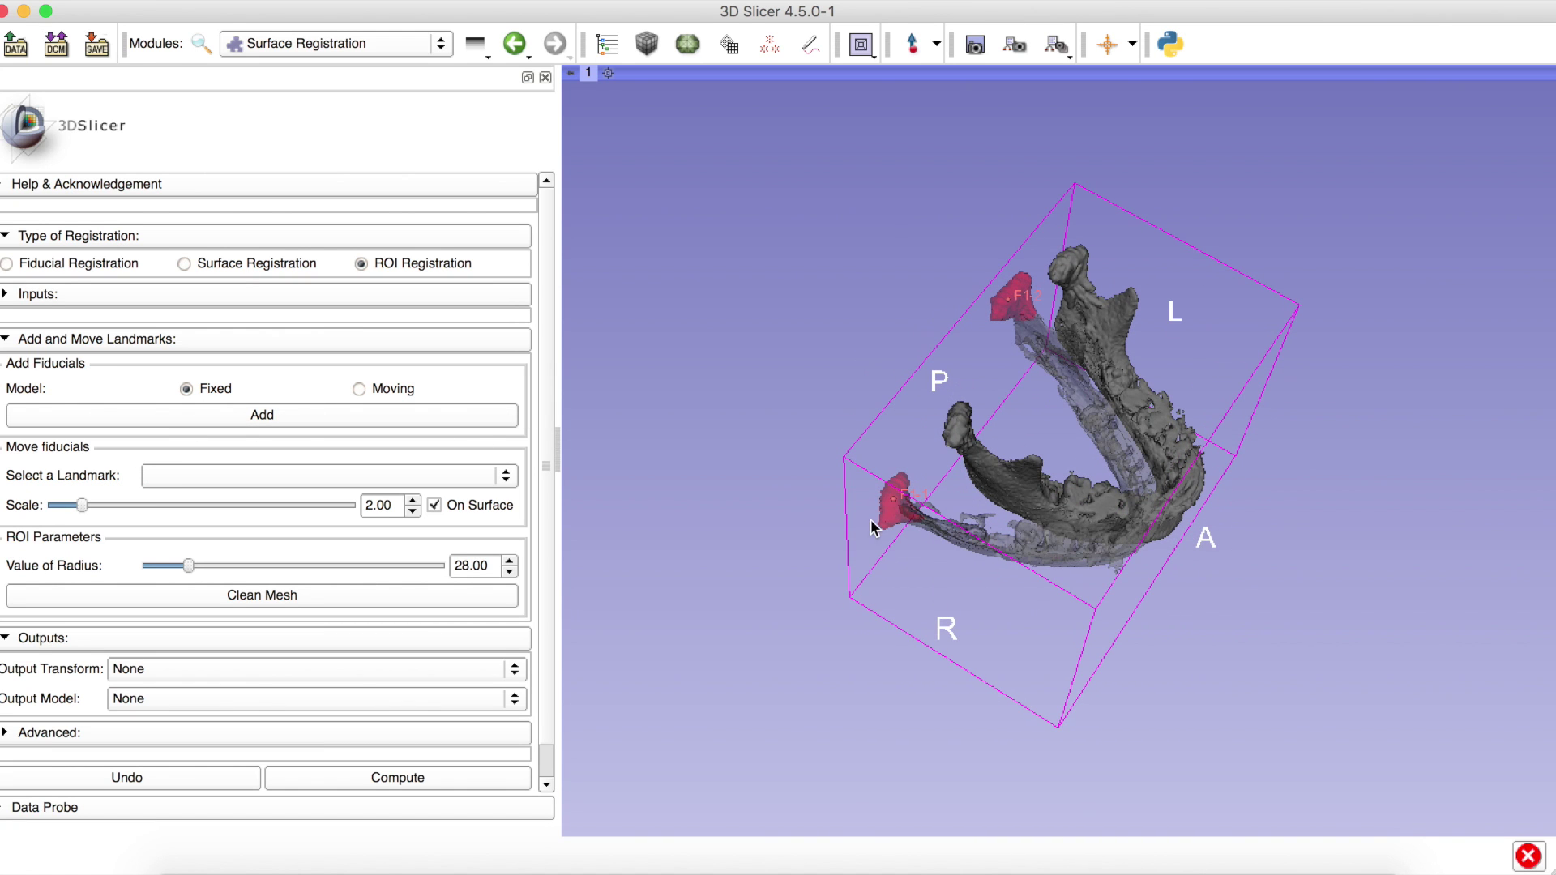
click(912, 45)
click(961, 428)
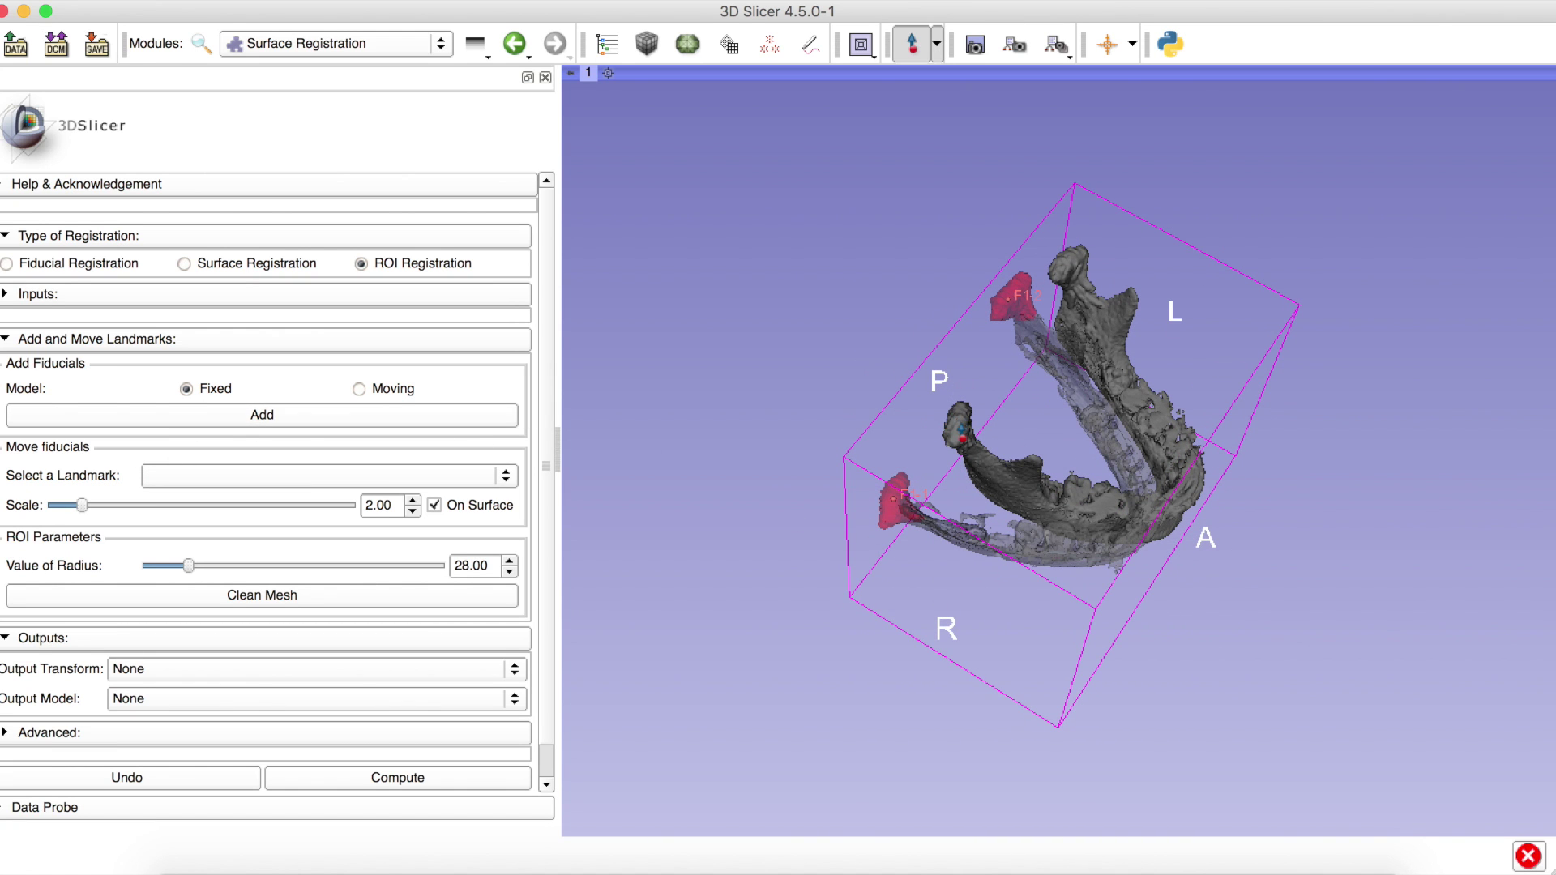
click(351, 416)
click(1073, 267)
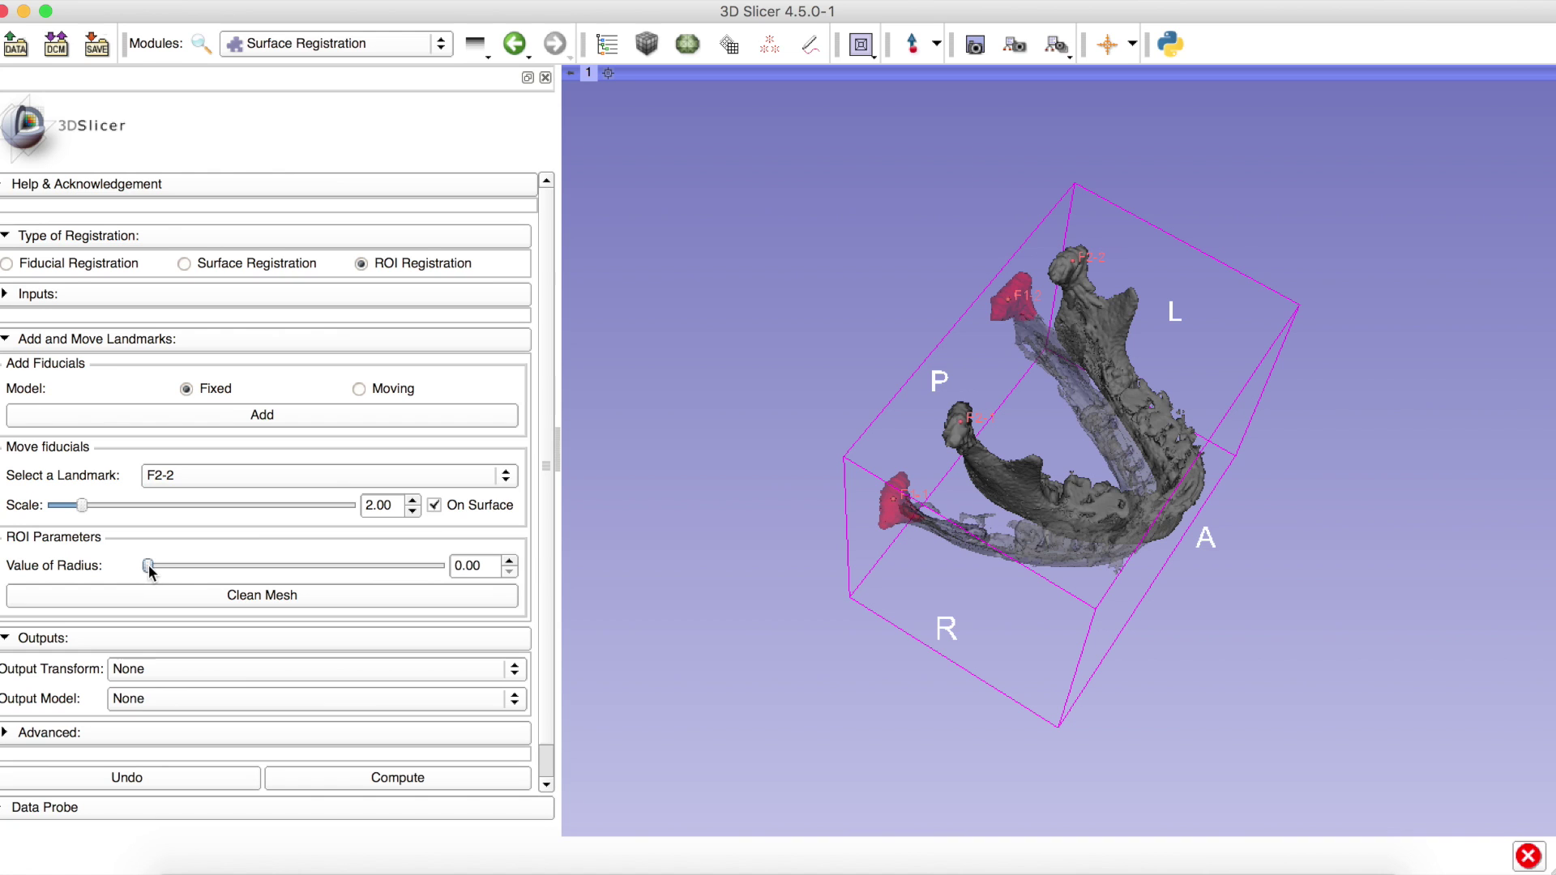
mouse_move(149, 568)
mouse_down()
mouse_move(200, 568)
mouse_move(178, 572)
mouse_up()
drag(1222, 496, 1100, 359)
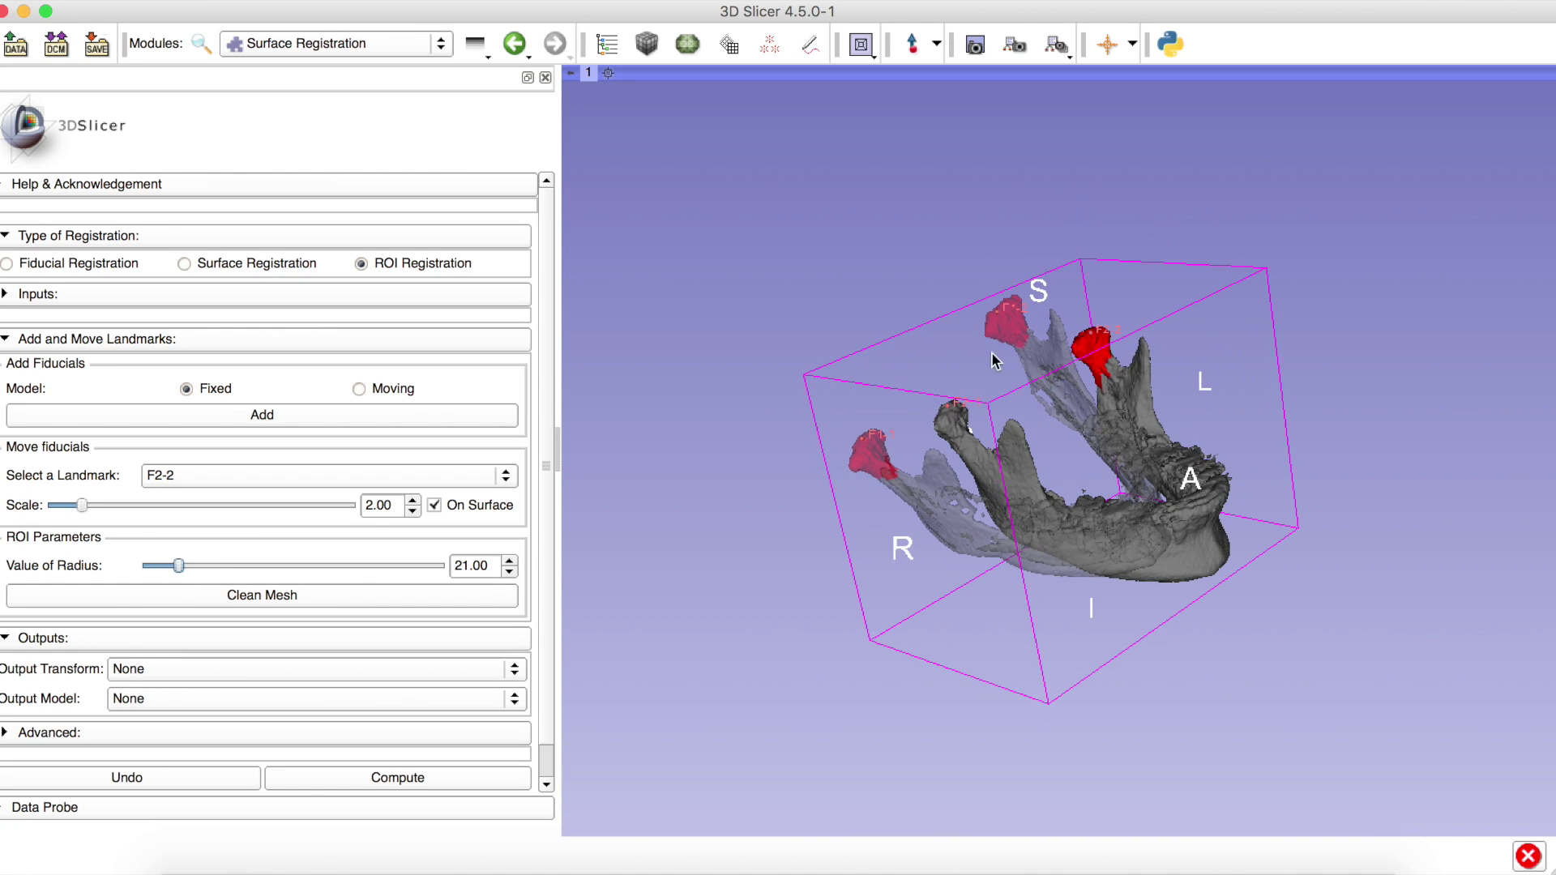
Give fixed landmark F2-1 a red region with radius 19.
click(362, 389)
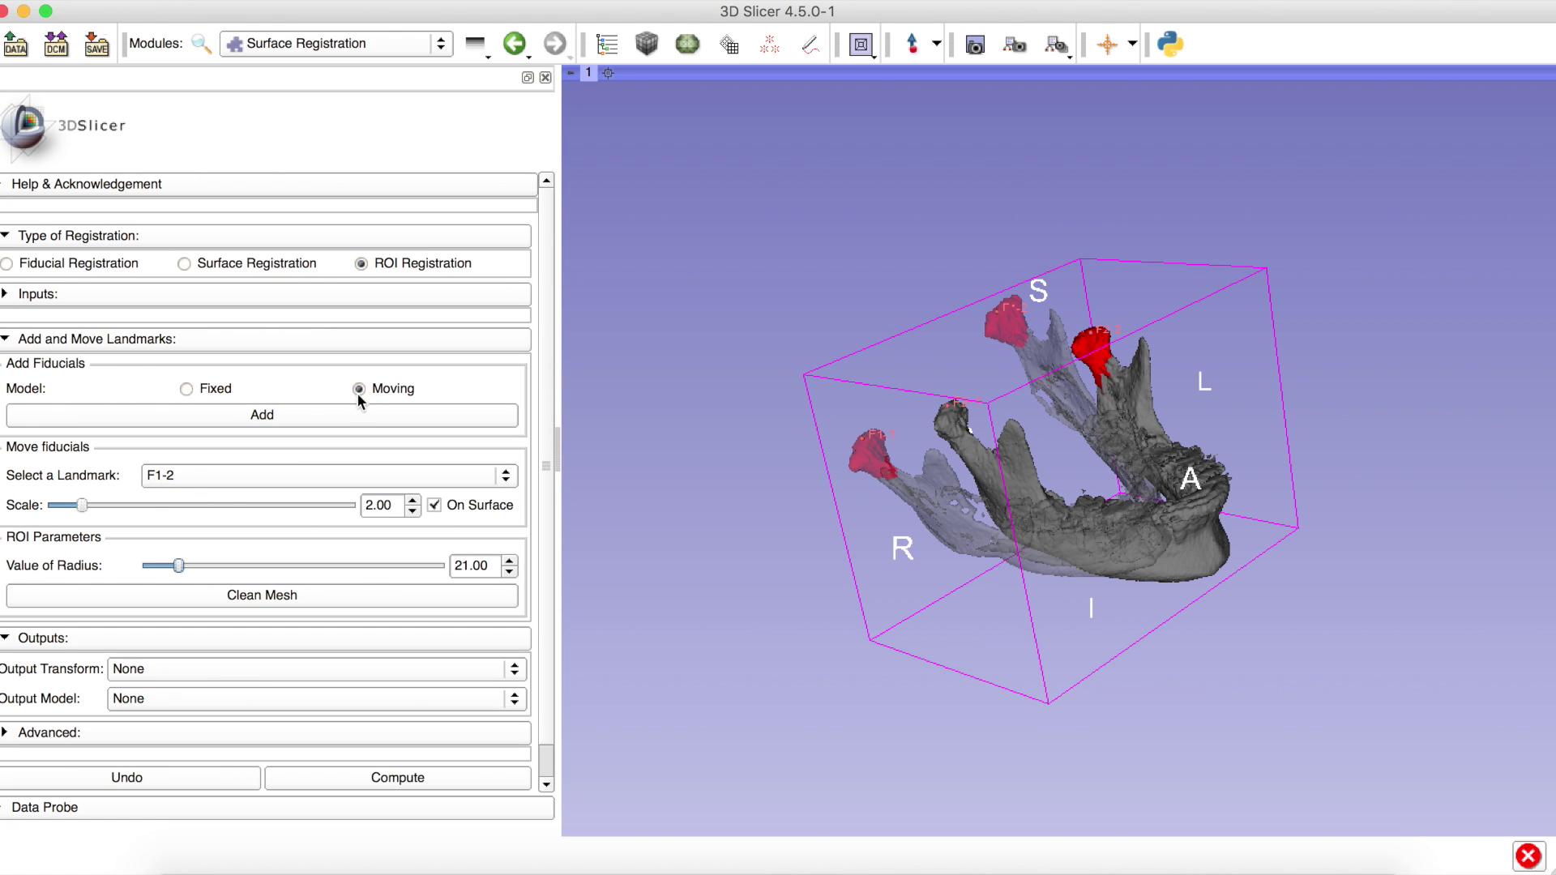
click(208, 391)
click(208, 476)
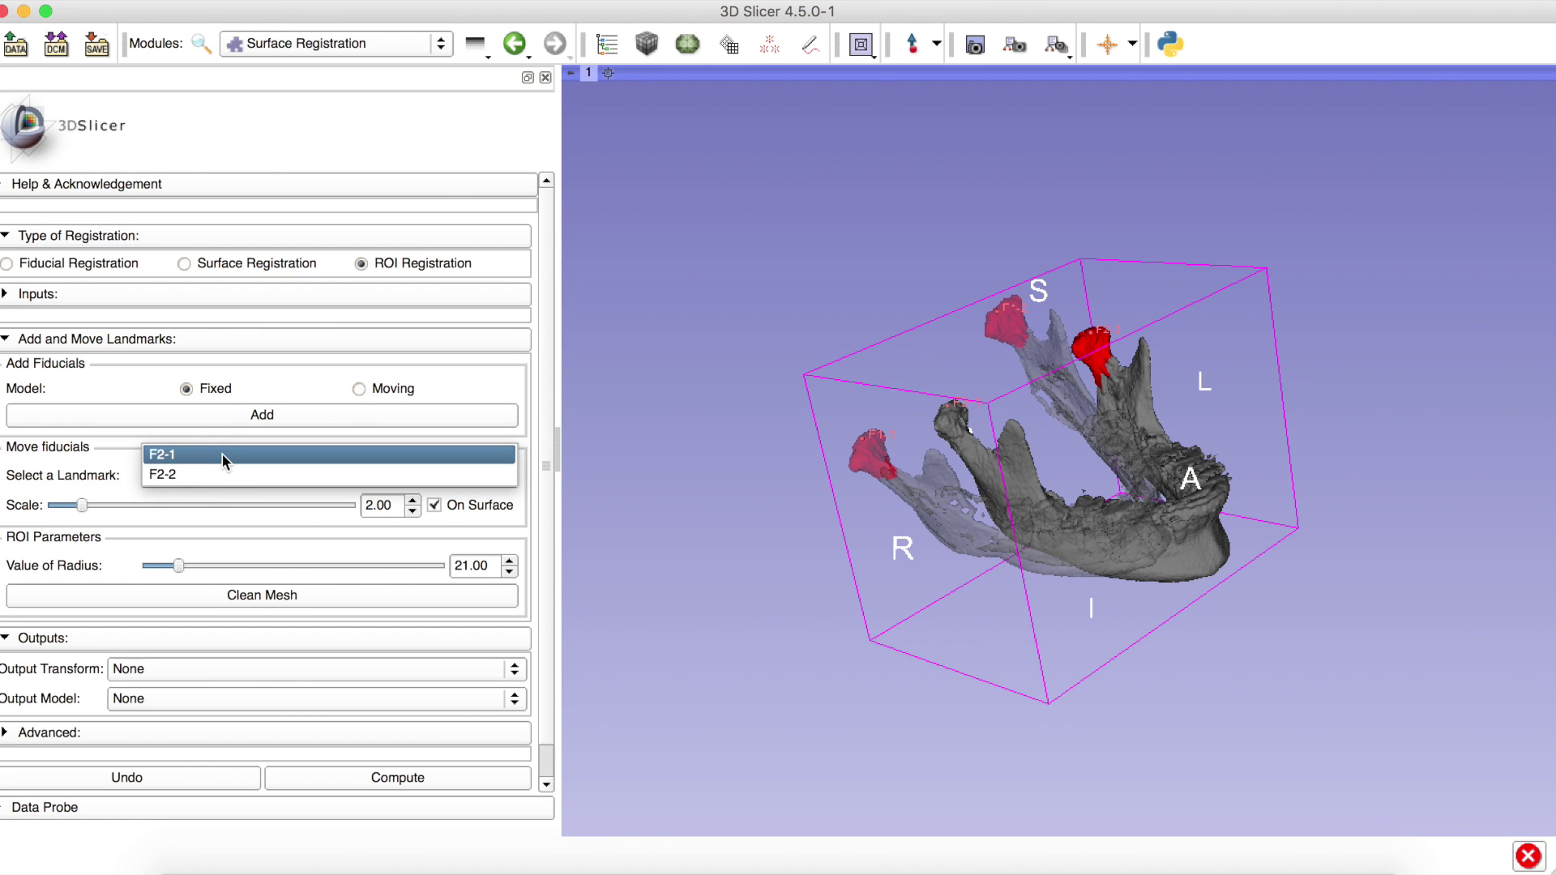
click(222, 454)
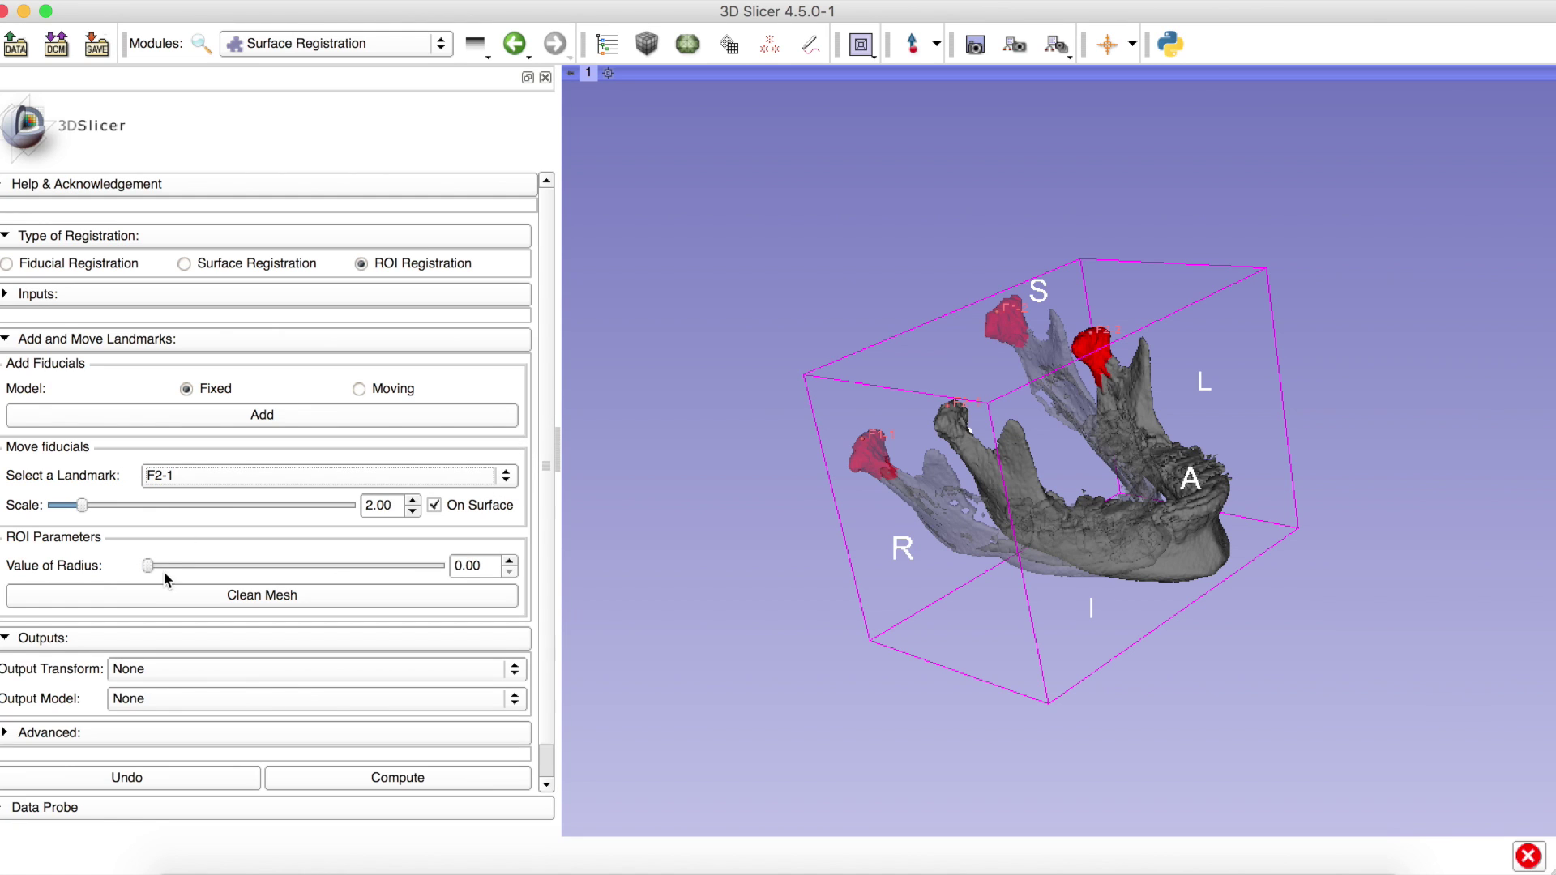
mouse_move(148, 568)
mouse_down()
mouse_move(191, 570)
mouse_move(176, 573)
mouse_up()
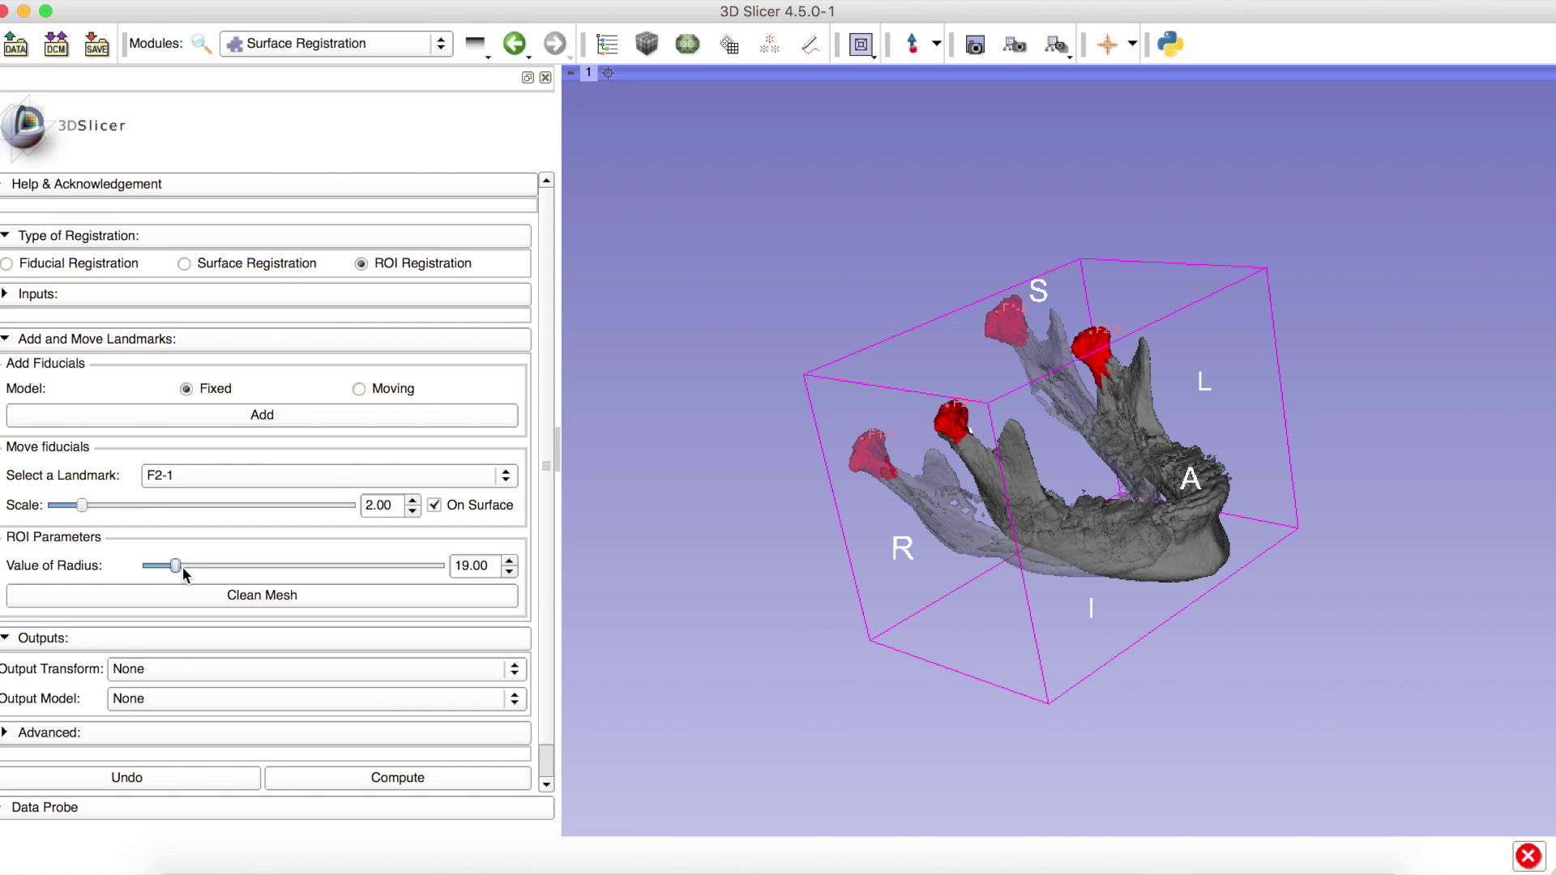
mouse_move(997, 455)
mouse_down()
mouse_move(859, 341)
mouse_move(982, 376)
mouse_up()
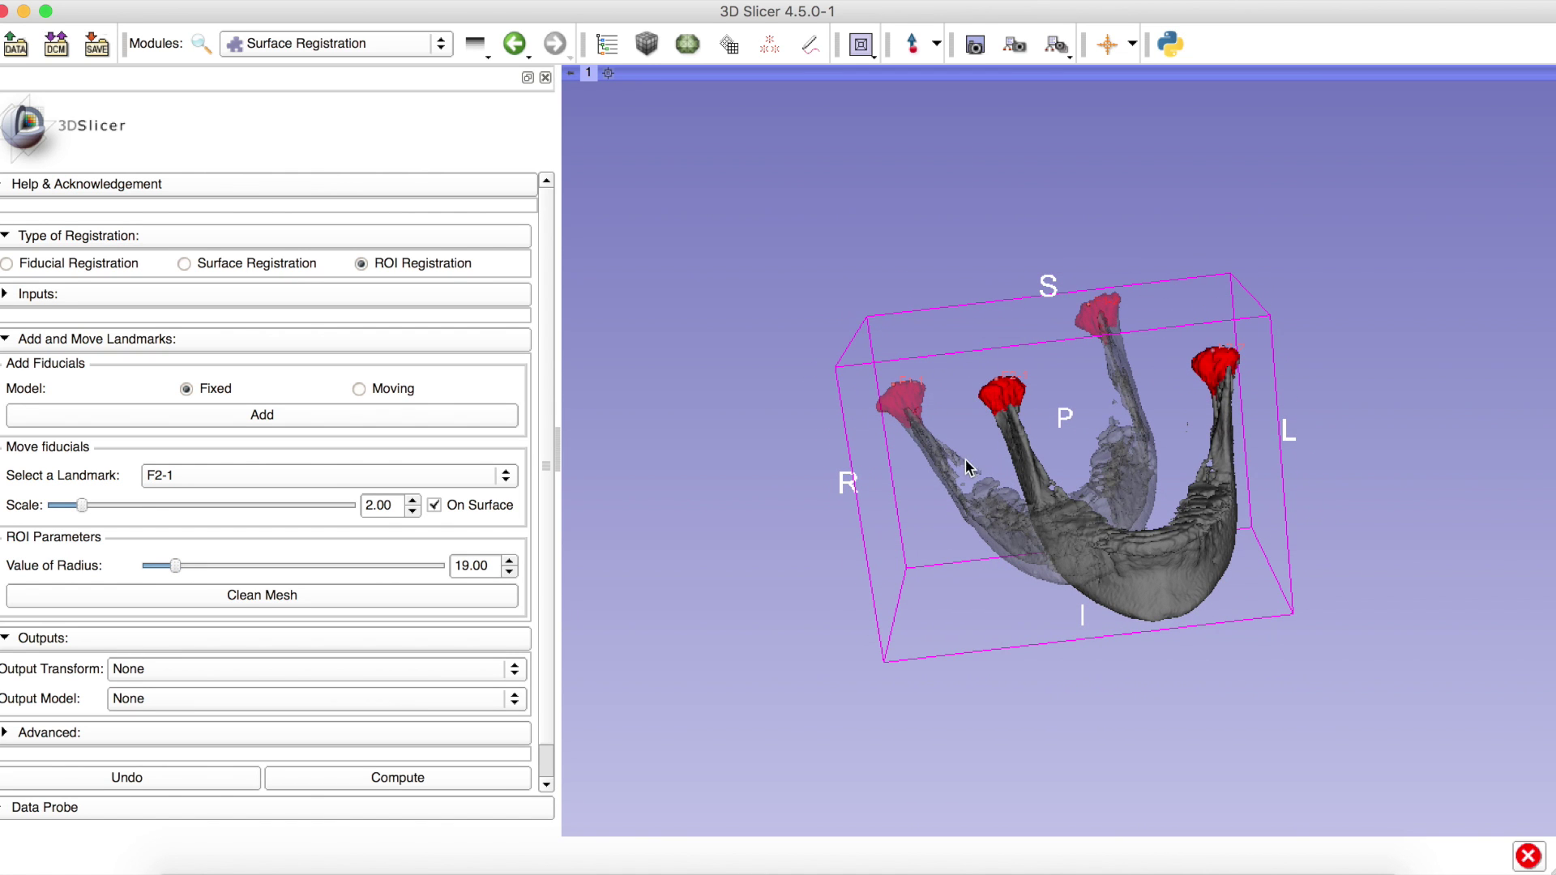
click(131, 340)
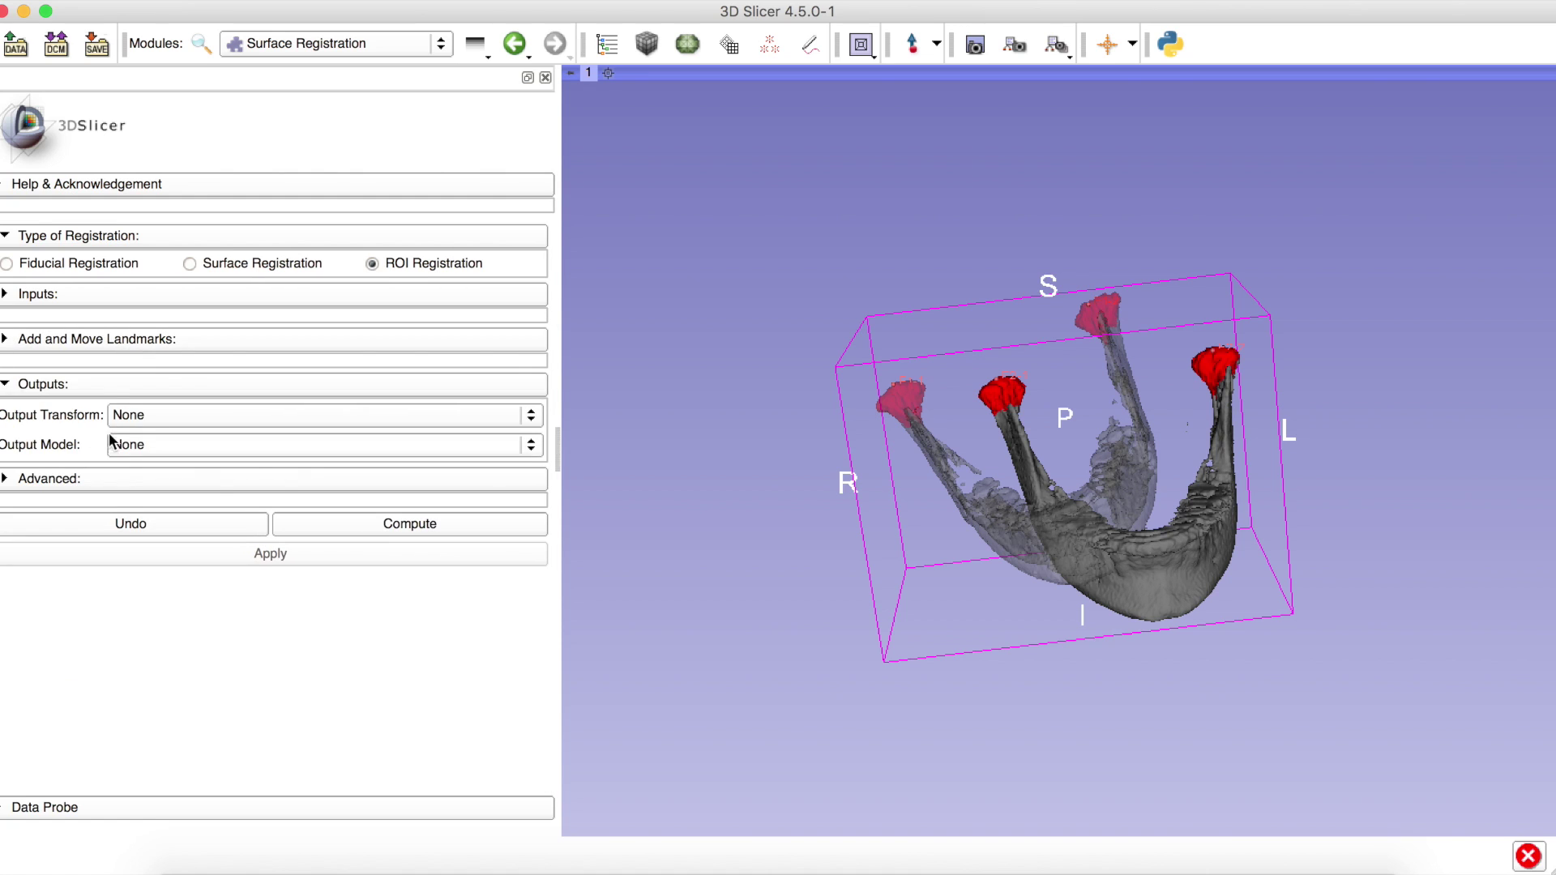
Add a new LinearTransform output named ROIRegistrationTransform under Output Transform.
click(141, 418)
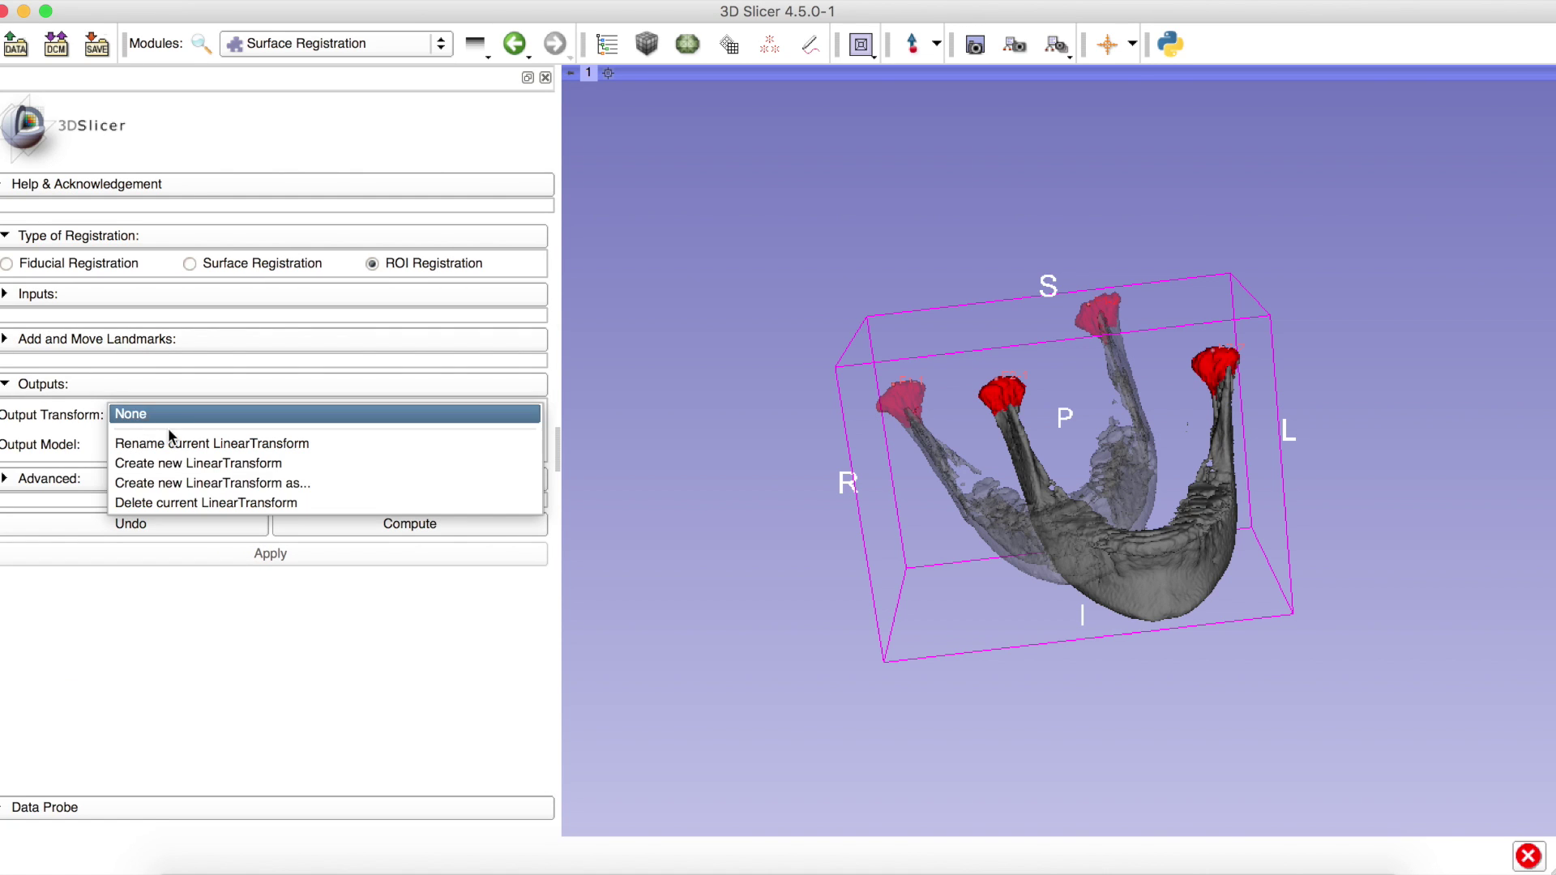
click(215, 483)
text(ROIReg)
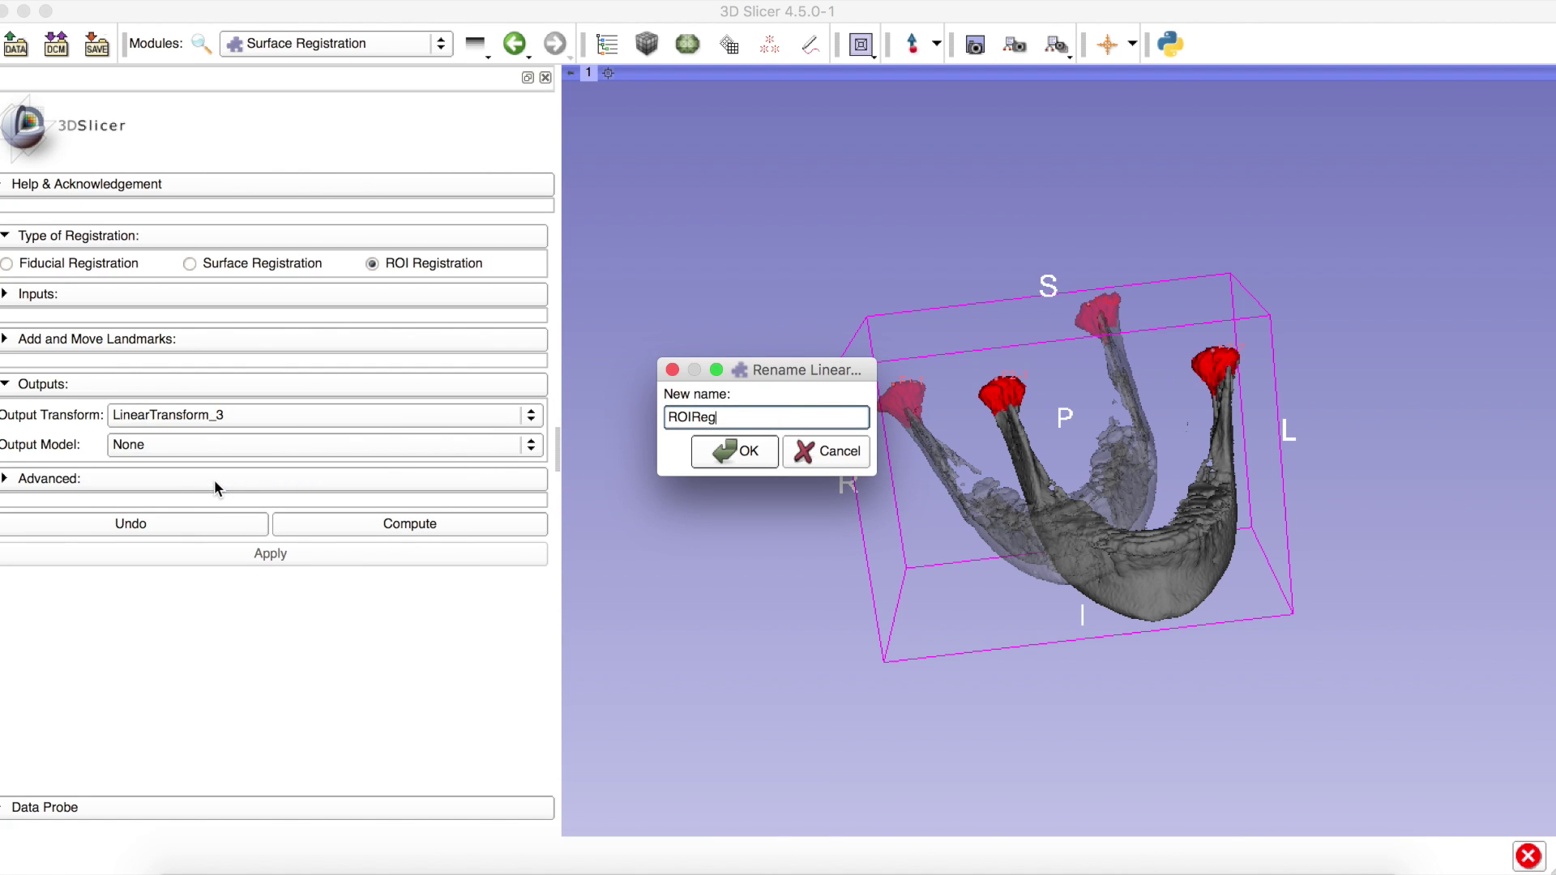
text(istrationTr)
text(ansform)
key(Return)
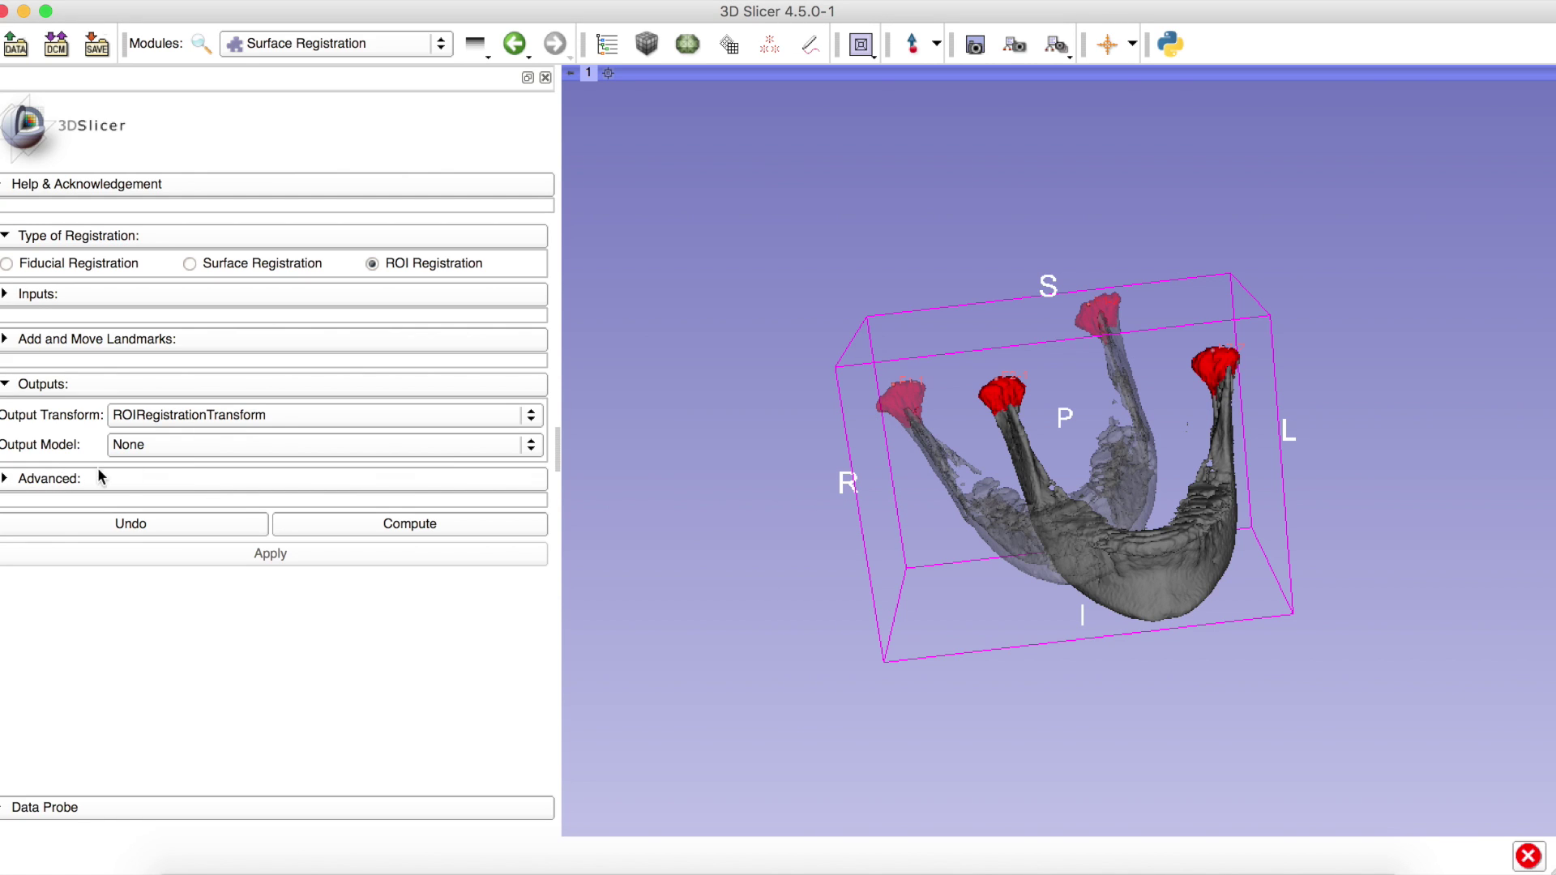
Compute the registration, then inspect the mandible from side and front views.
click(333, 519)
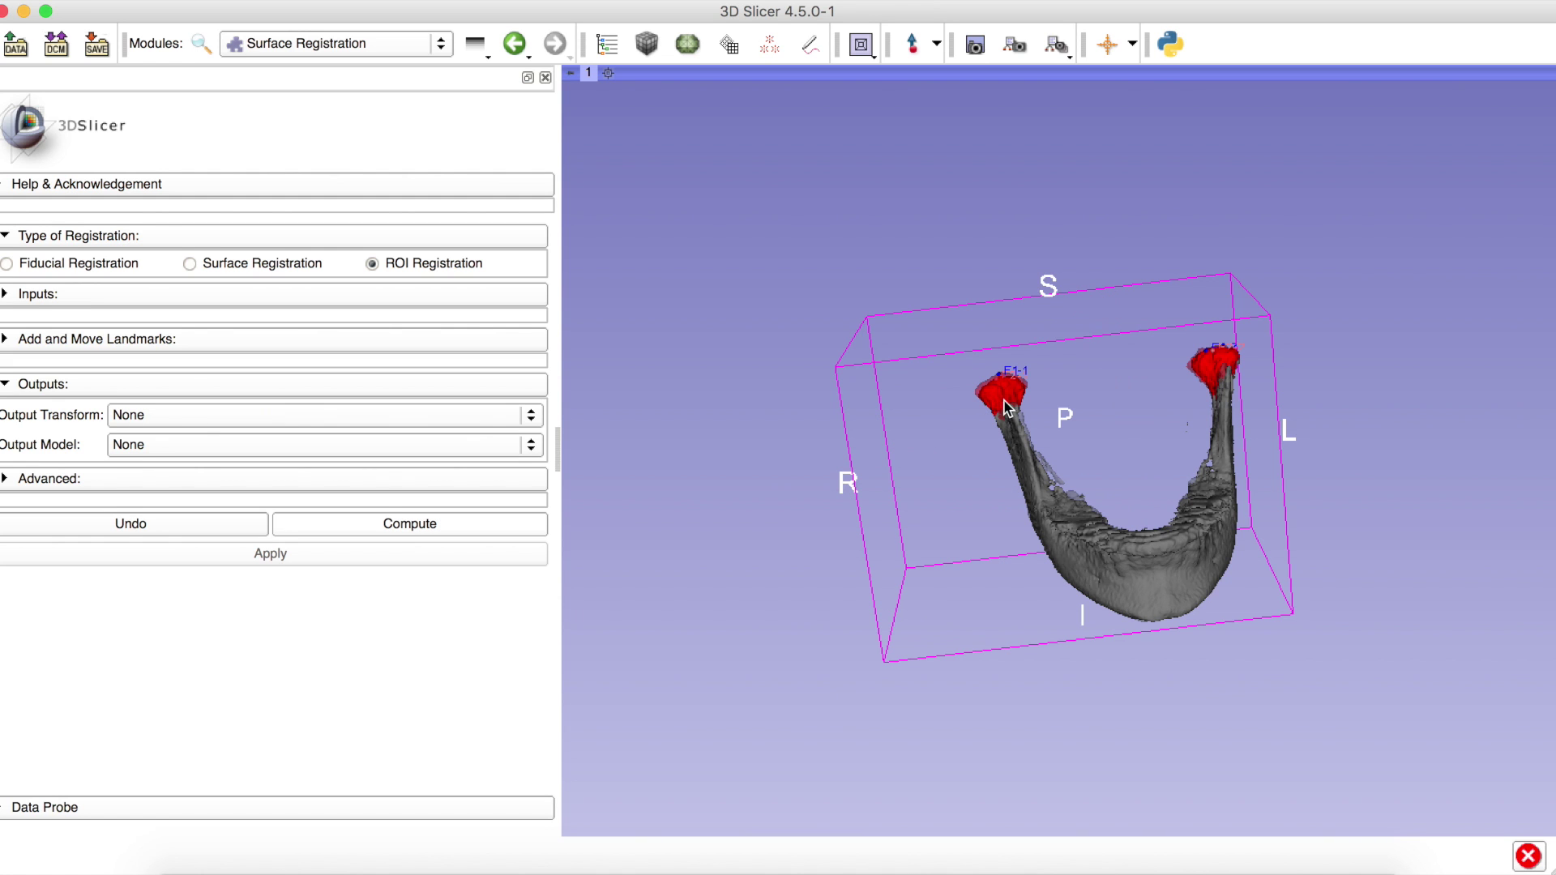
mouse_move(1074, 439)
mouse_down()
mouse_move(1168, 372)
mouse_move(1114, 481)
mouse_up()
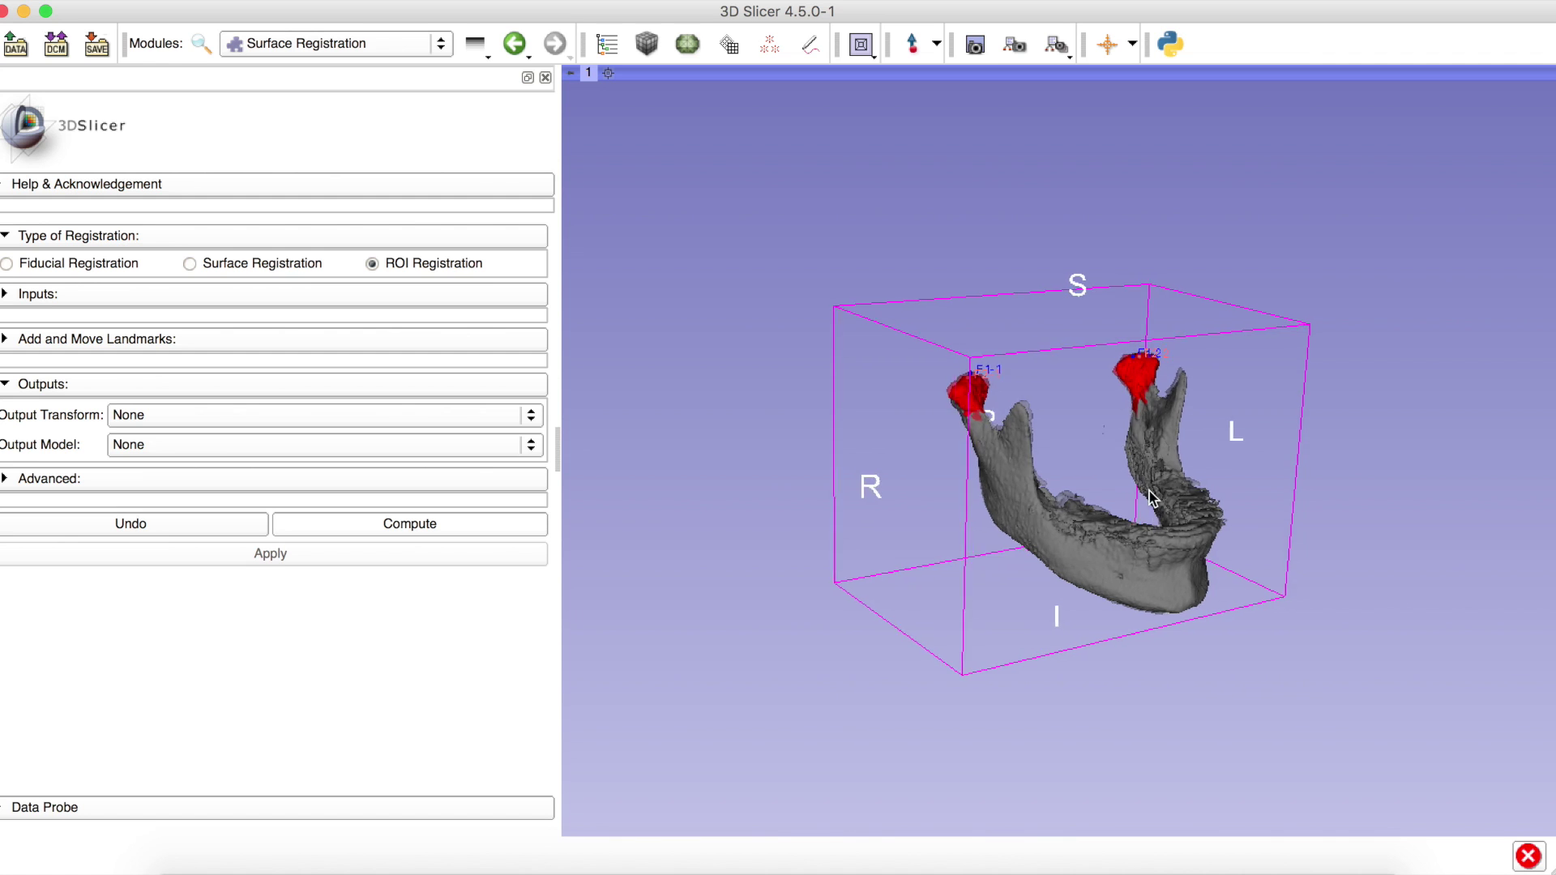
mouse_move(1115, 488)
mouse_down()
mouse_move(1005, 452)
mouse_move(1144, 486)
mouse_up()
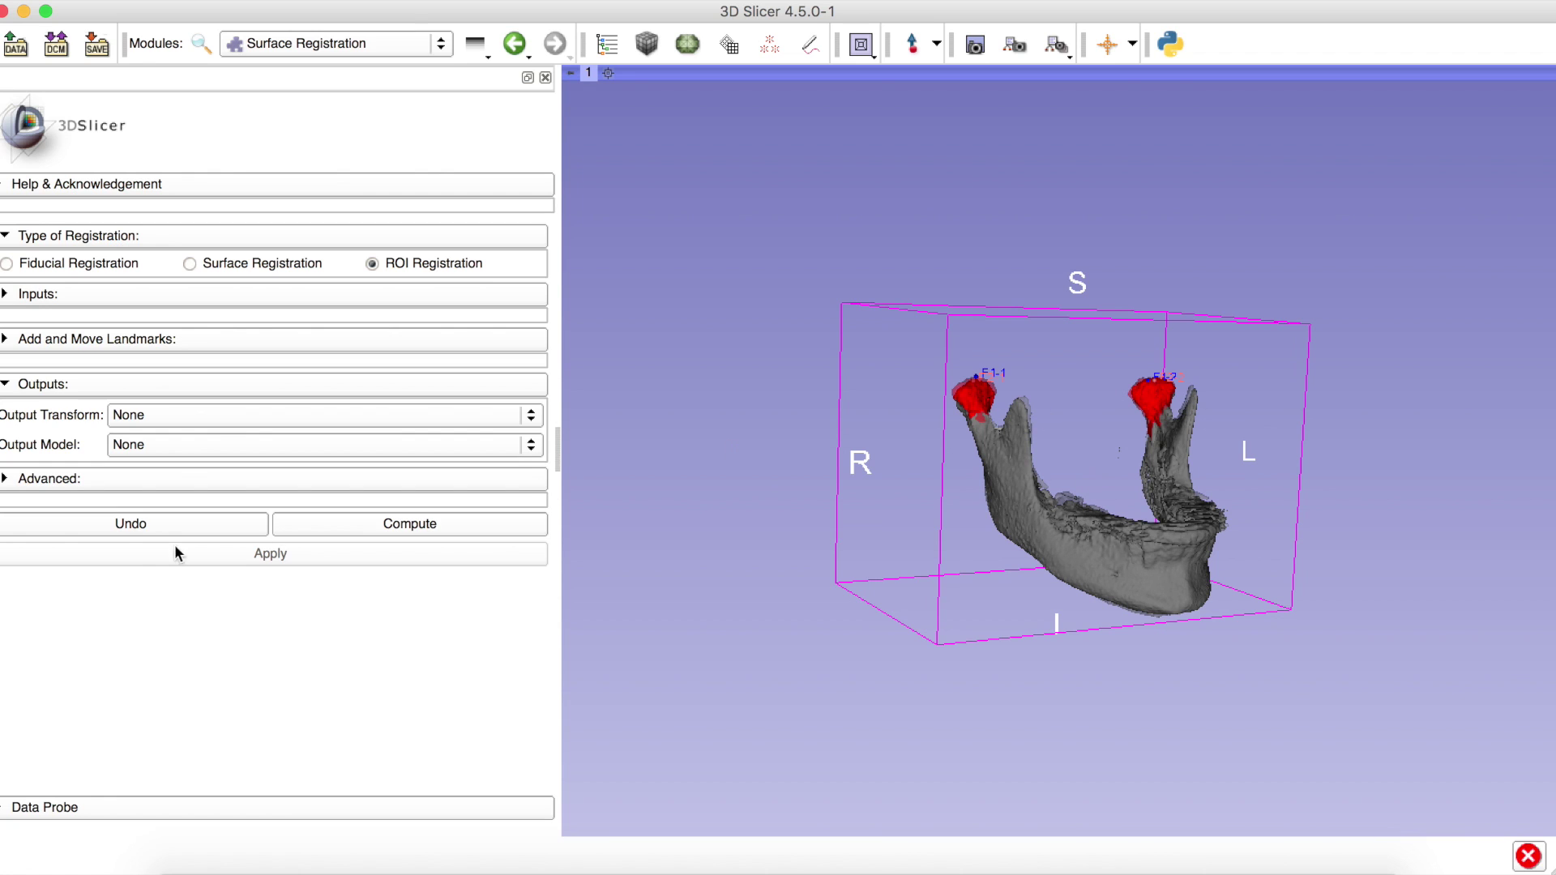
Show both mandibles and recompute the registration with ROIRegistrationTransform as output.
click(401, 527)
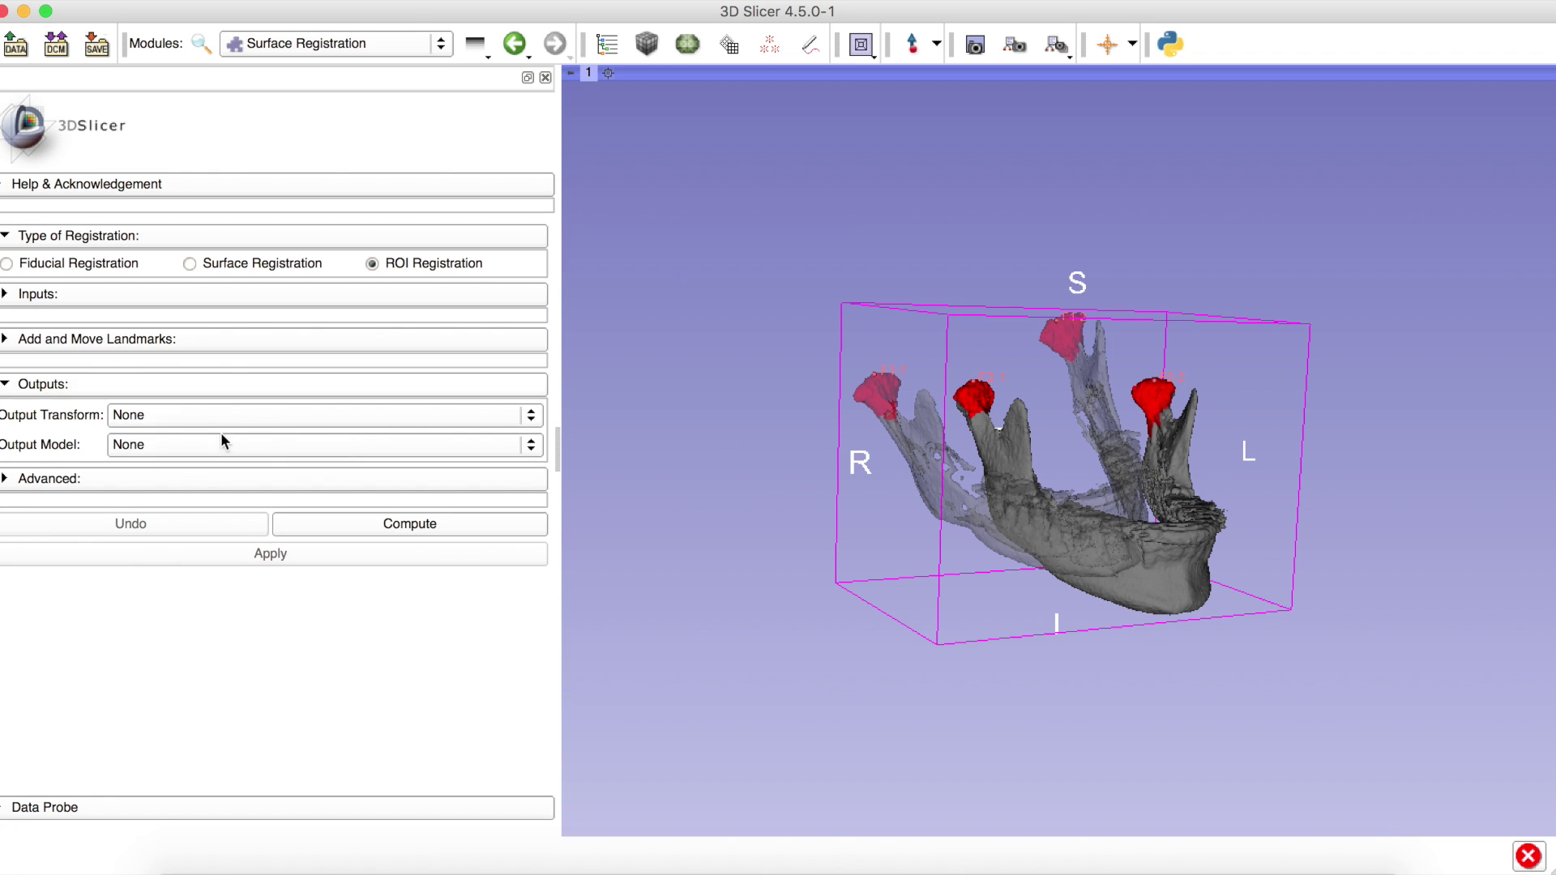
click(313, 522)
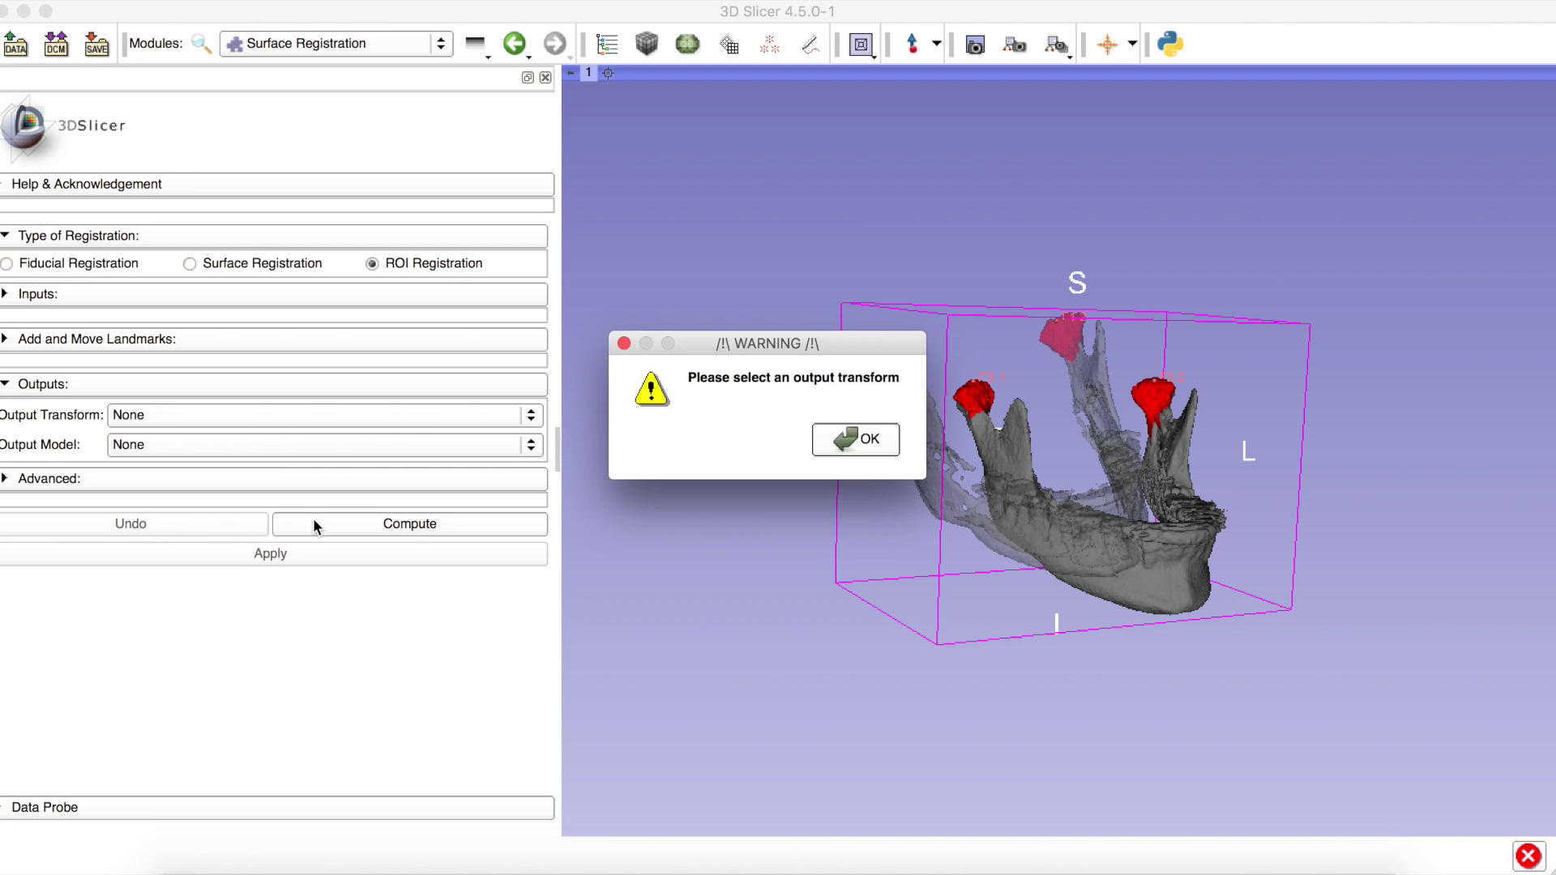
click(868, 440)
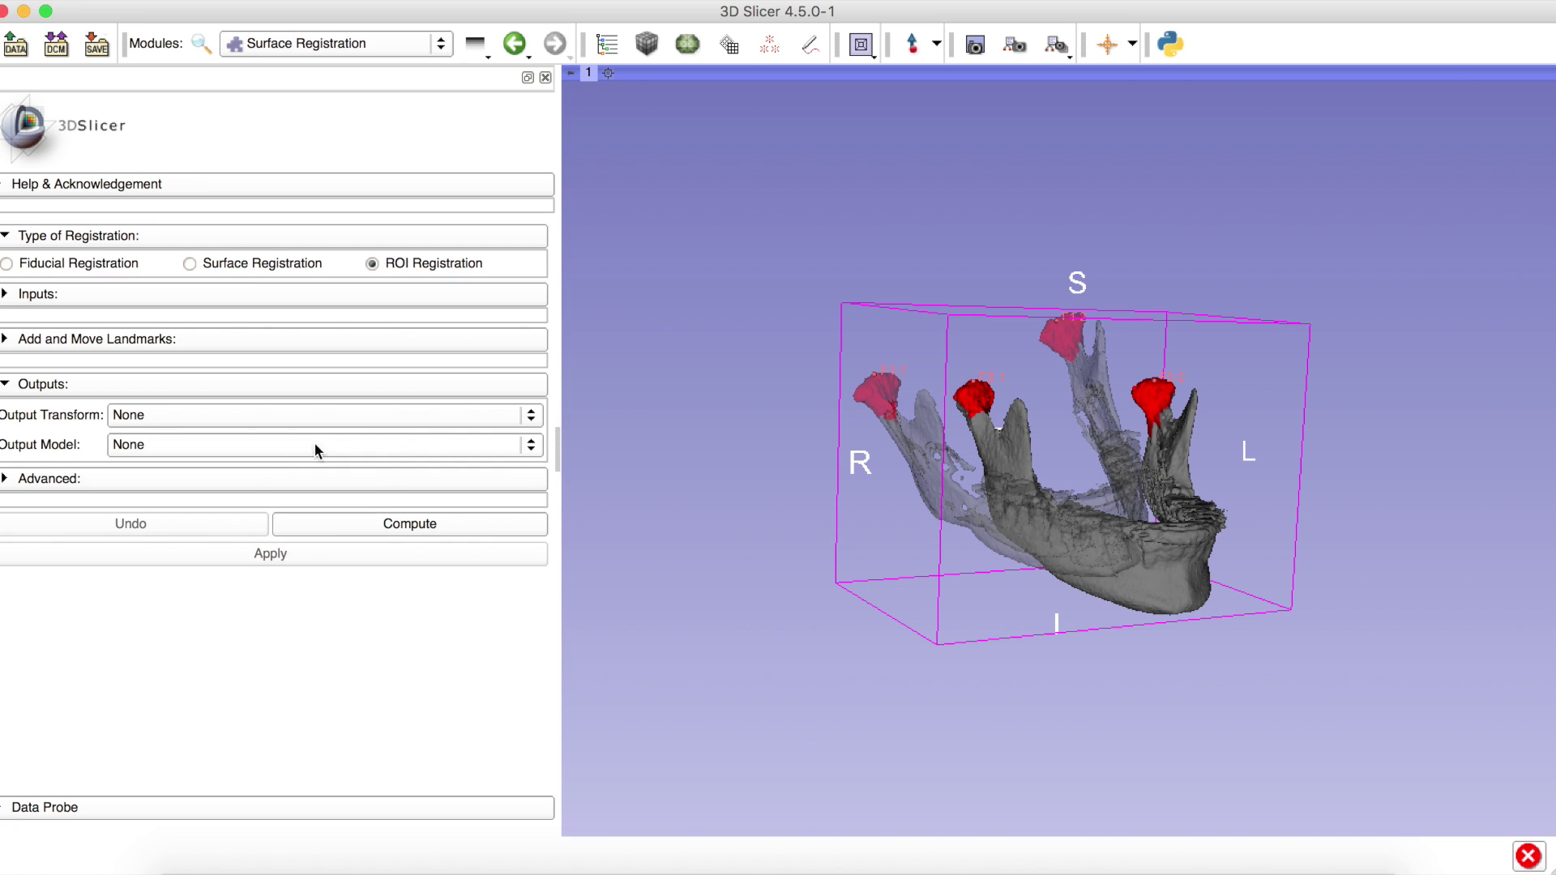
click(280, 415)
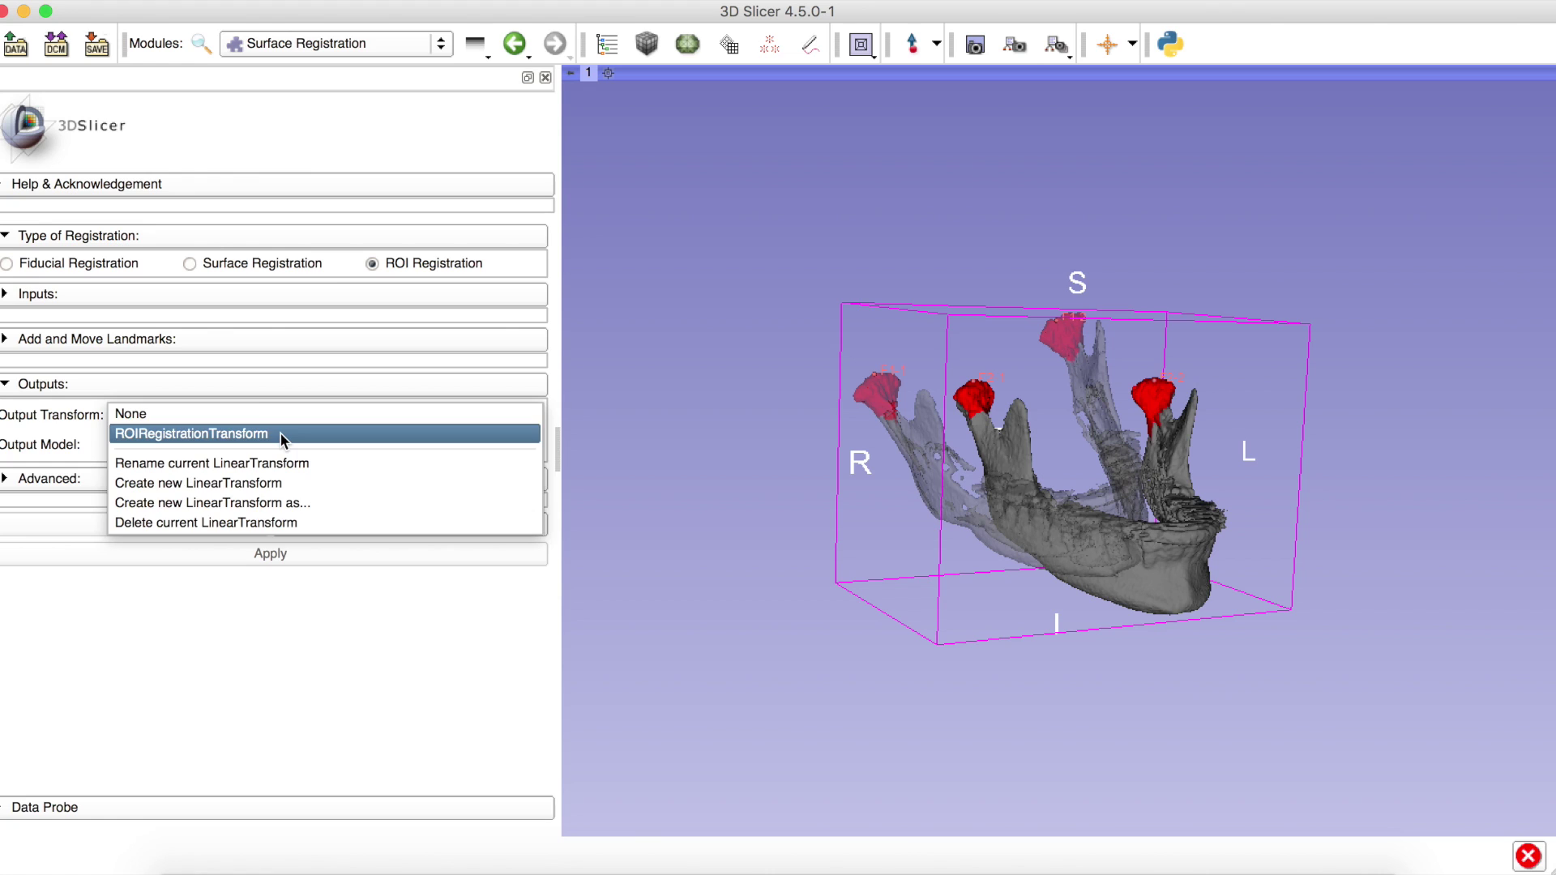
click(279, 434)
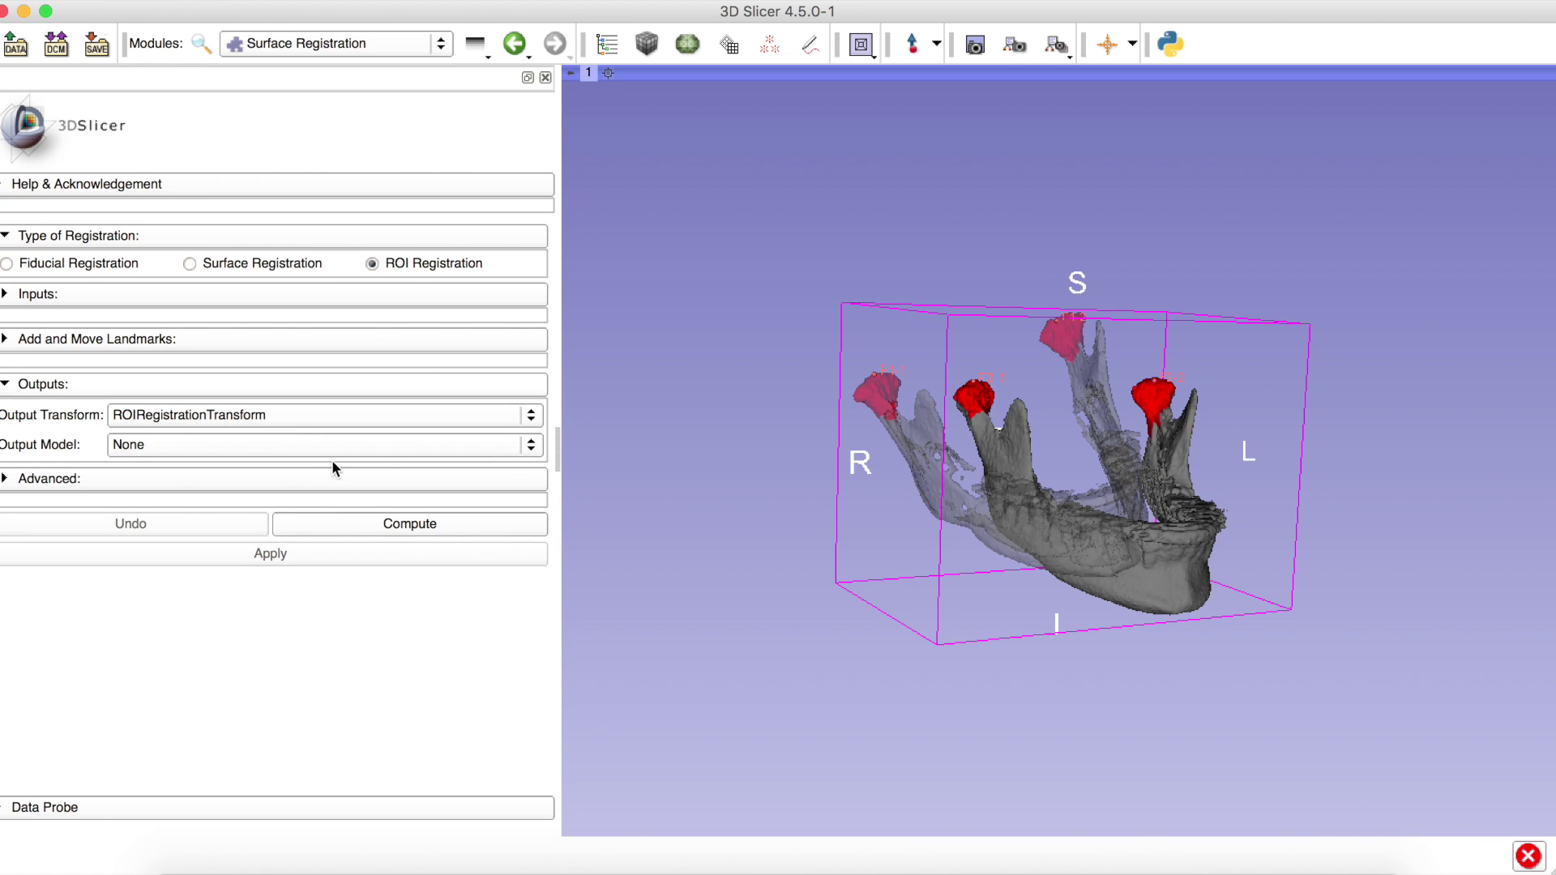
click(349, 517)
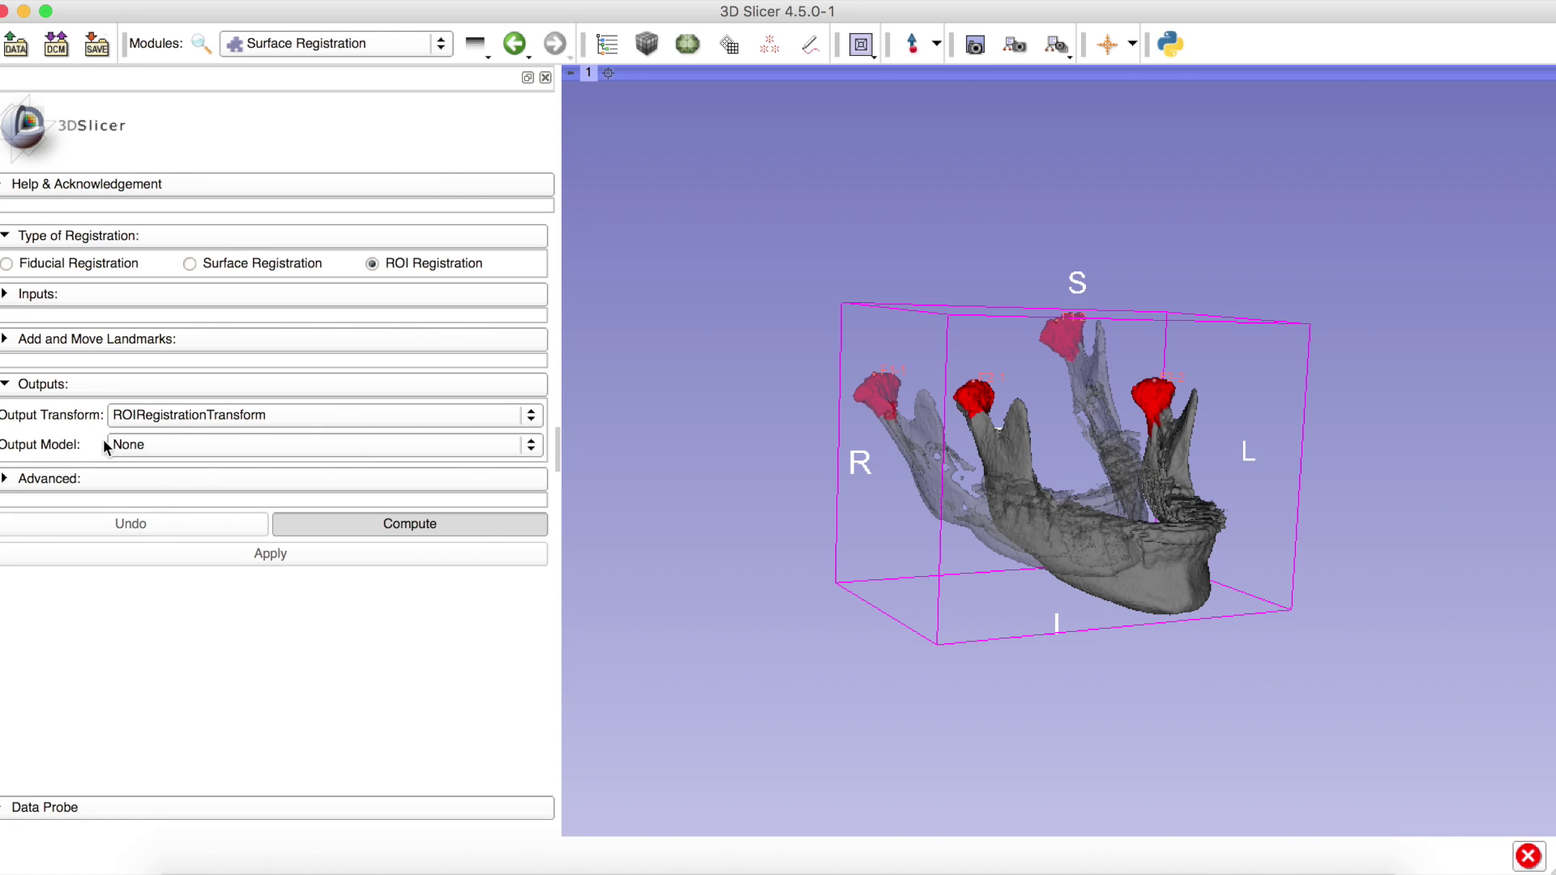
Apply the registration to output model 01 and check the aligned jaw from behind.
click(132, 444)
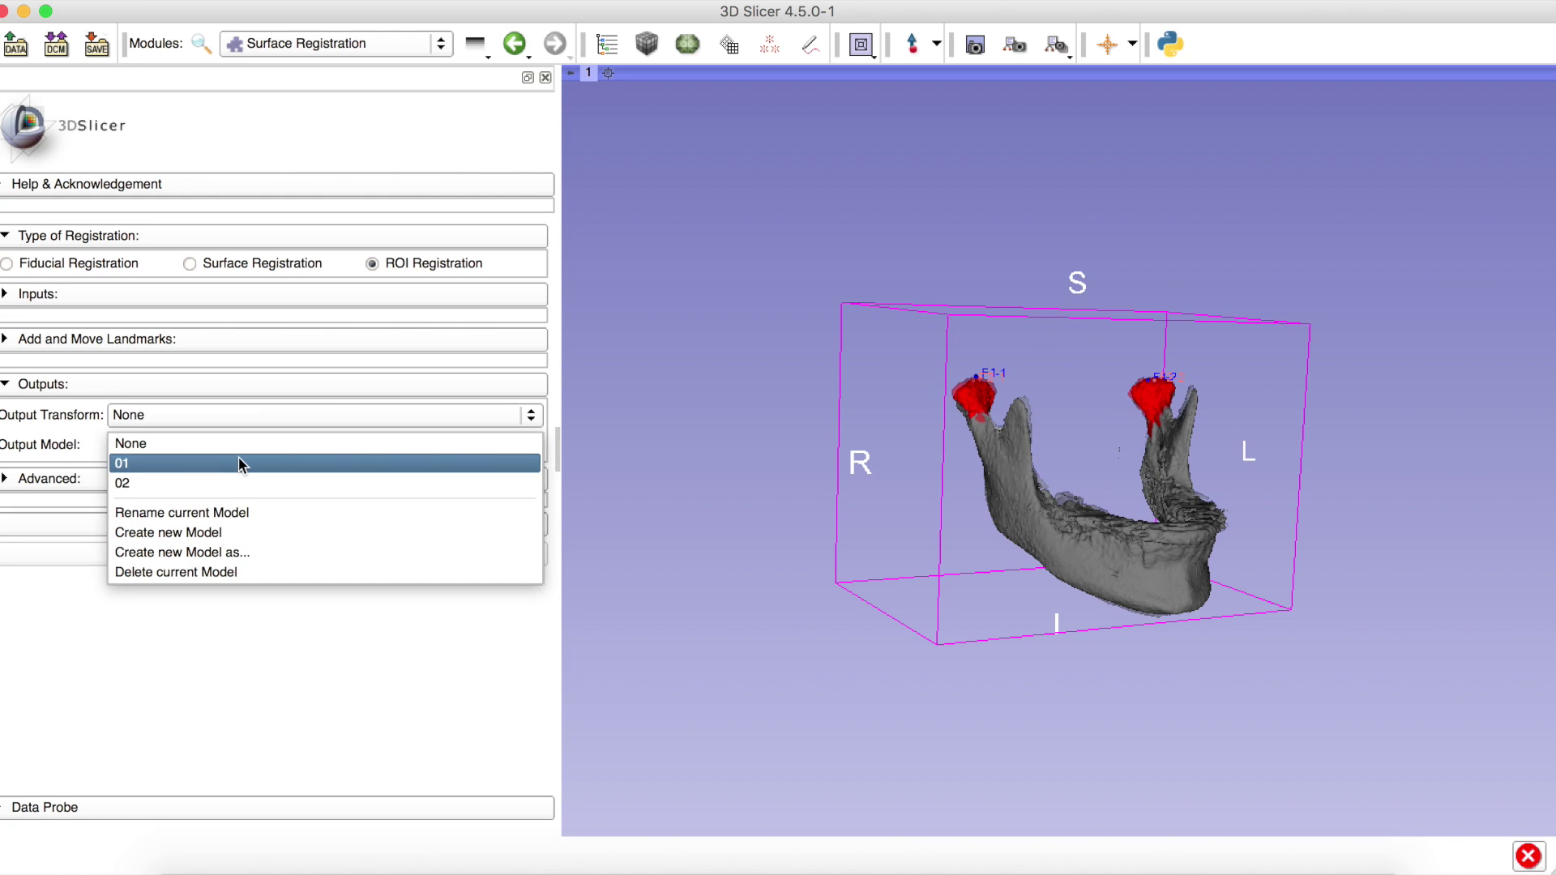
click(240, 464)
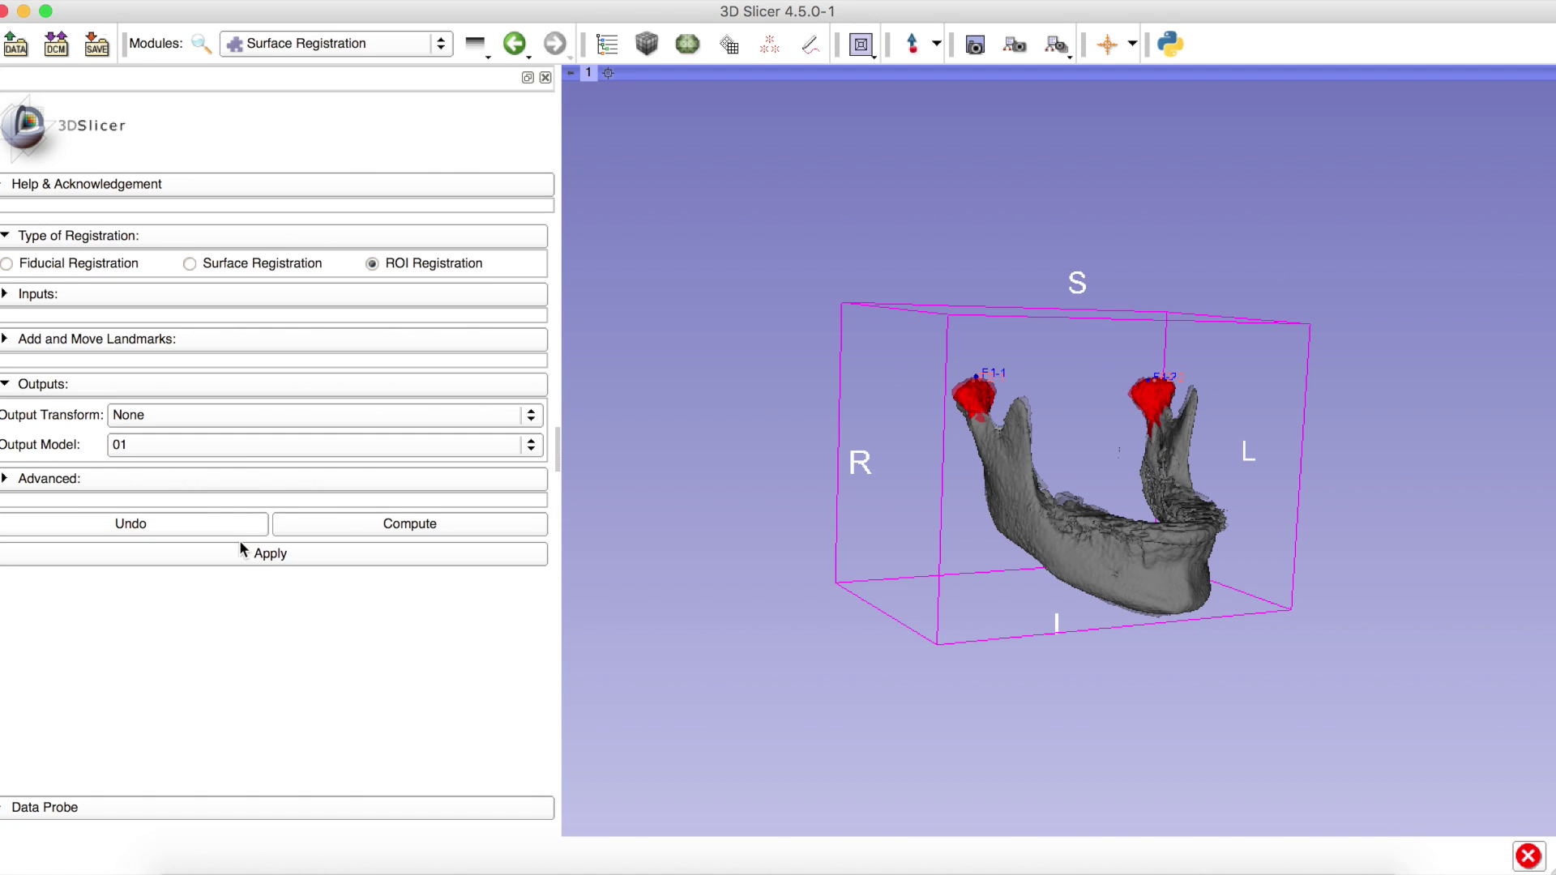
click(254, 549)
drag(1108, 537, 980, 526)
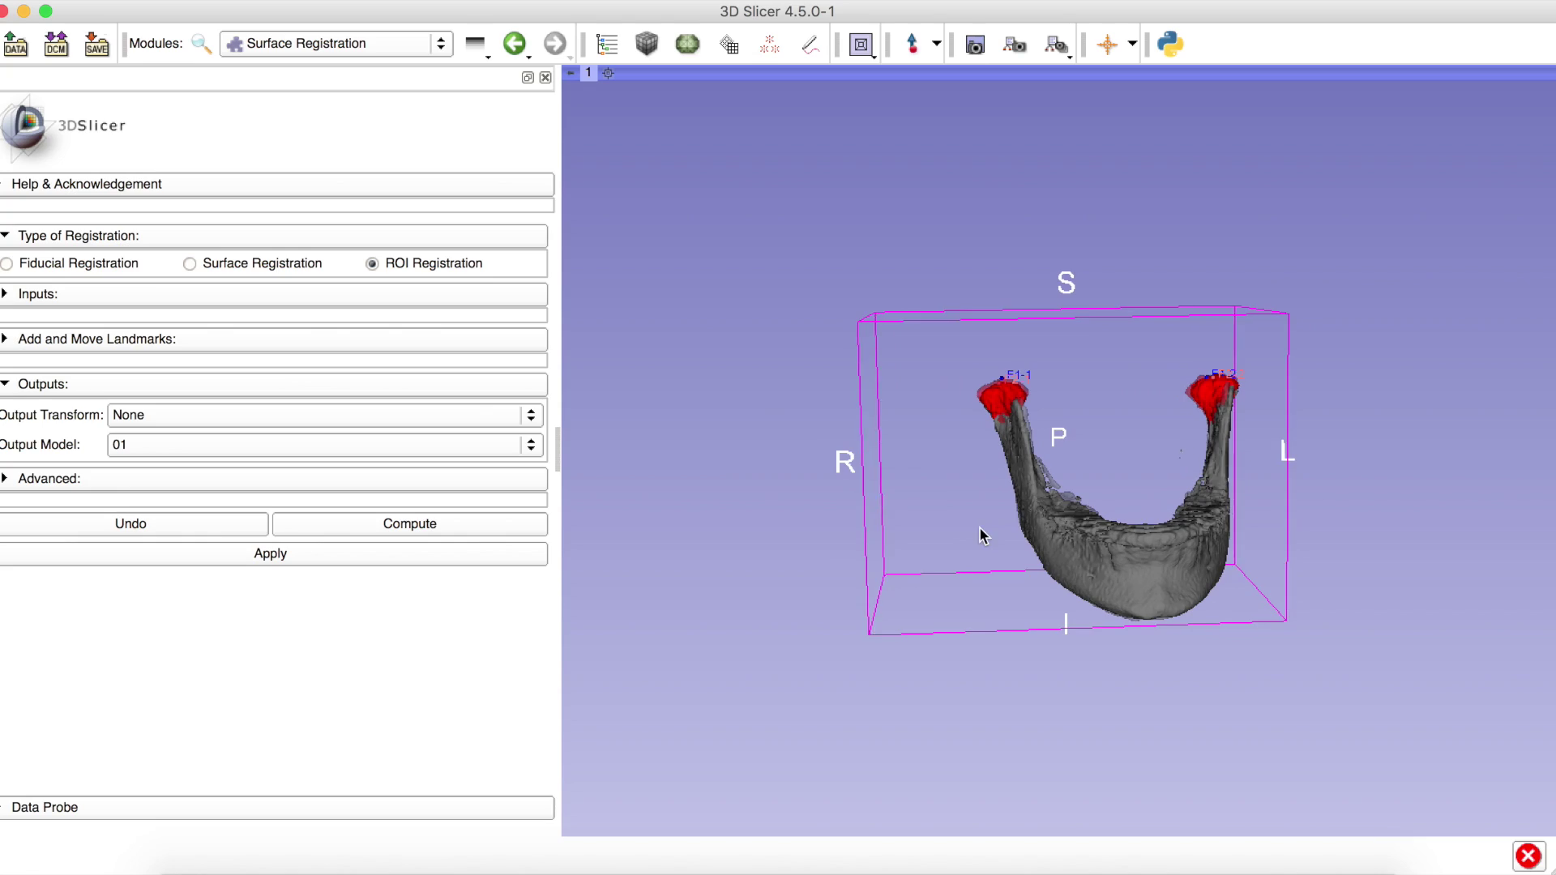